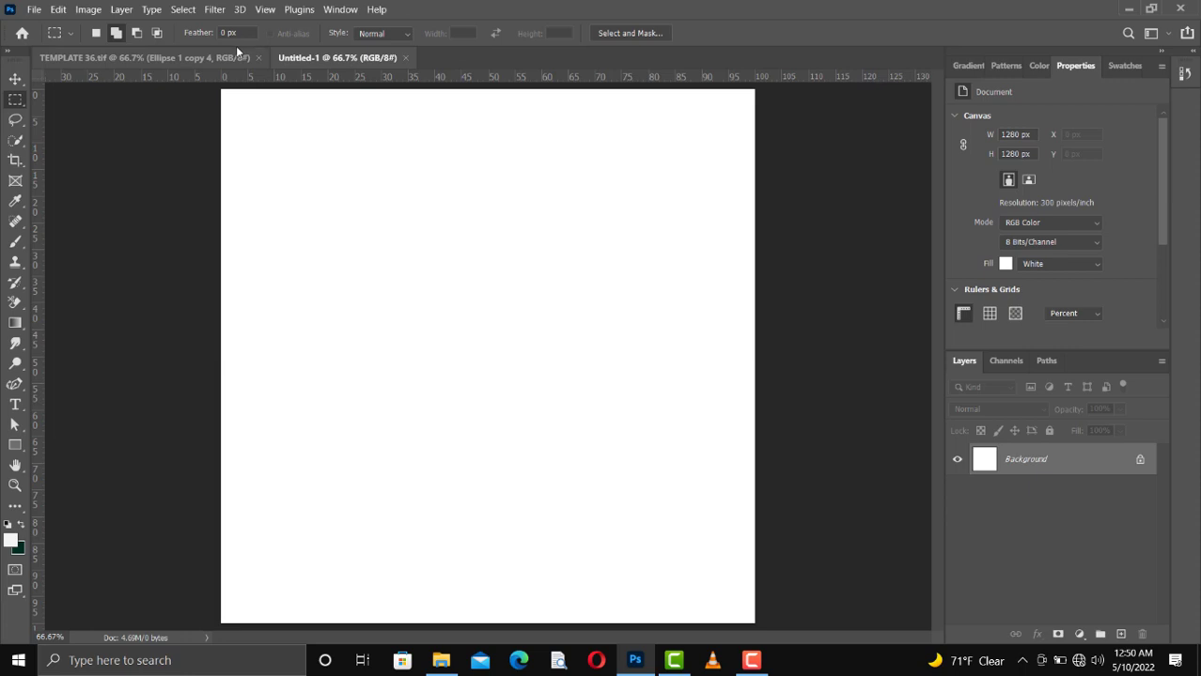
Step: Draw a closed black four-cornered shape about 1304 × 655 px over the upper half of the canvas with the Pen tool
{"action": "right_click", "coordinate": [14, 387]}
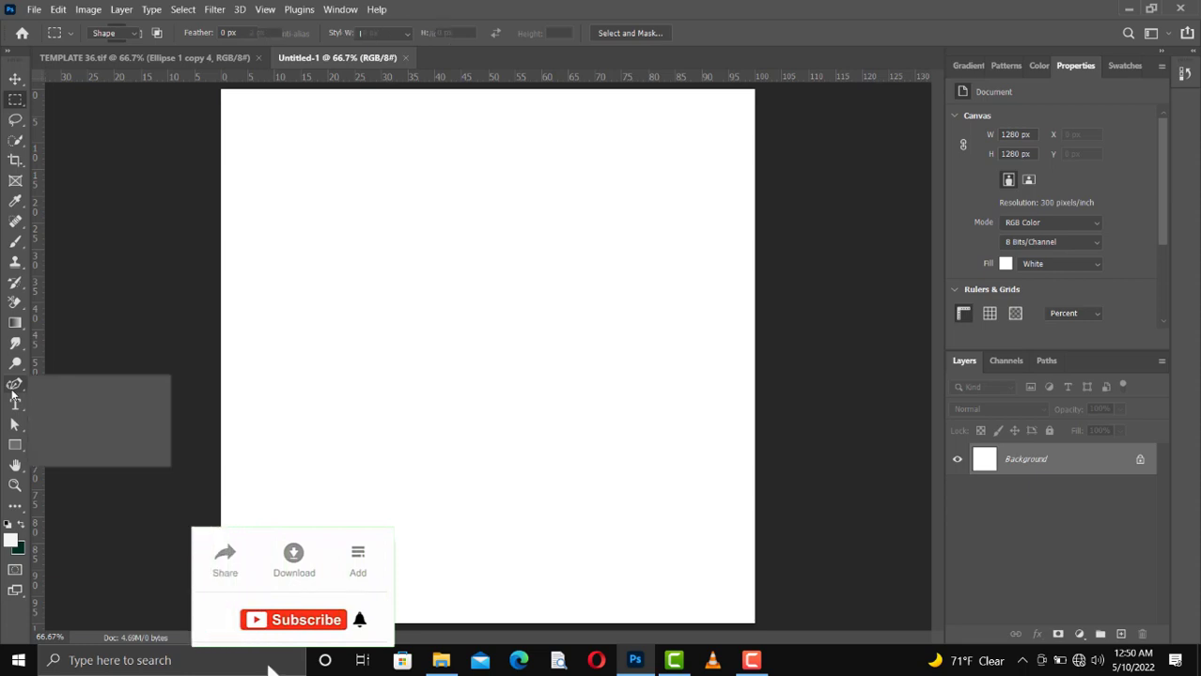
{"action": "left_click", "coordinate": [41, 391]}
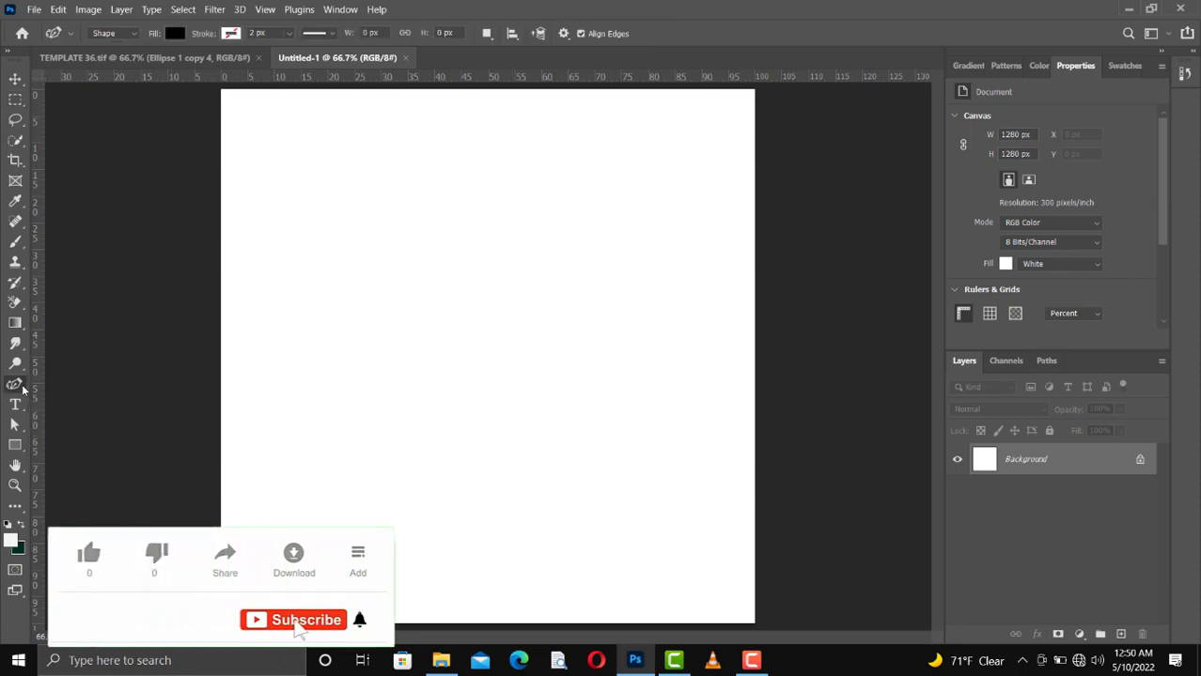
{"action": "key", "text": "shift+p"}
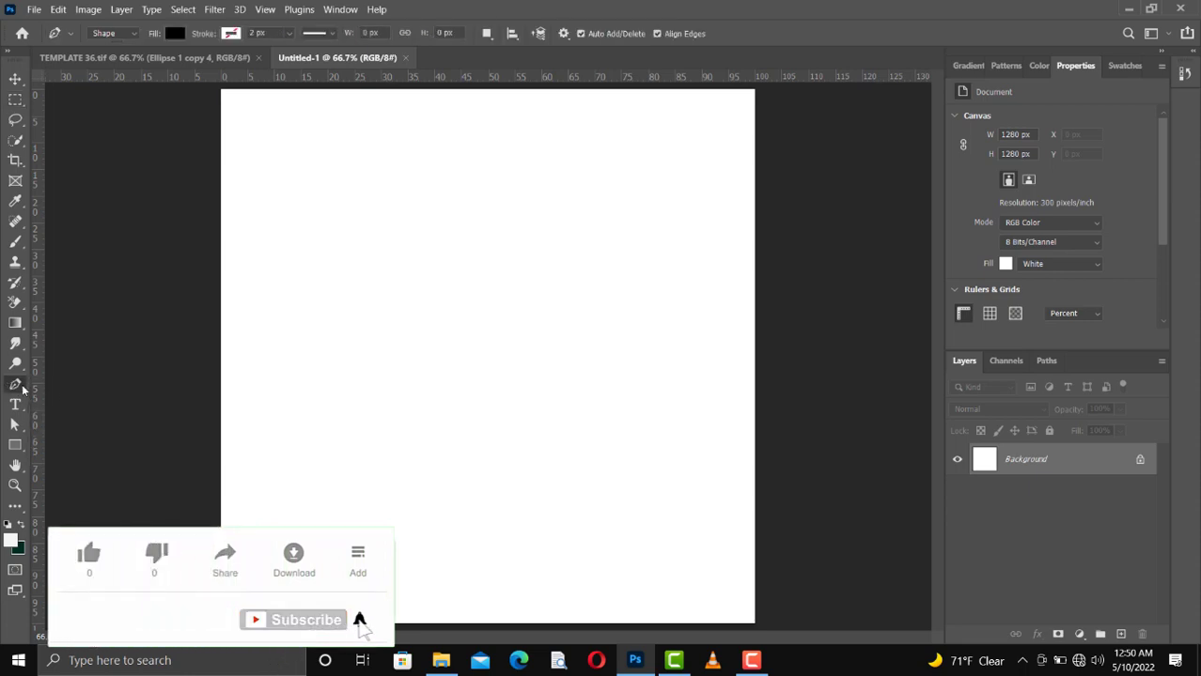
{"action": "right_click", "coordinate": [23, 389]}
{"action": "left_click", "coordinate": [71, 386]}
{"action": "left_click", "coordinate": [217, 86]}
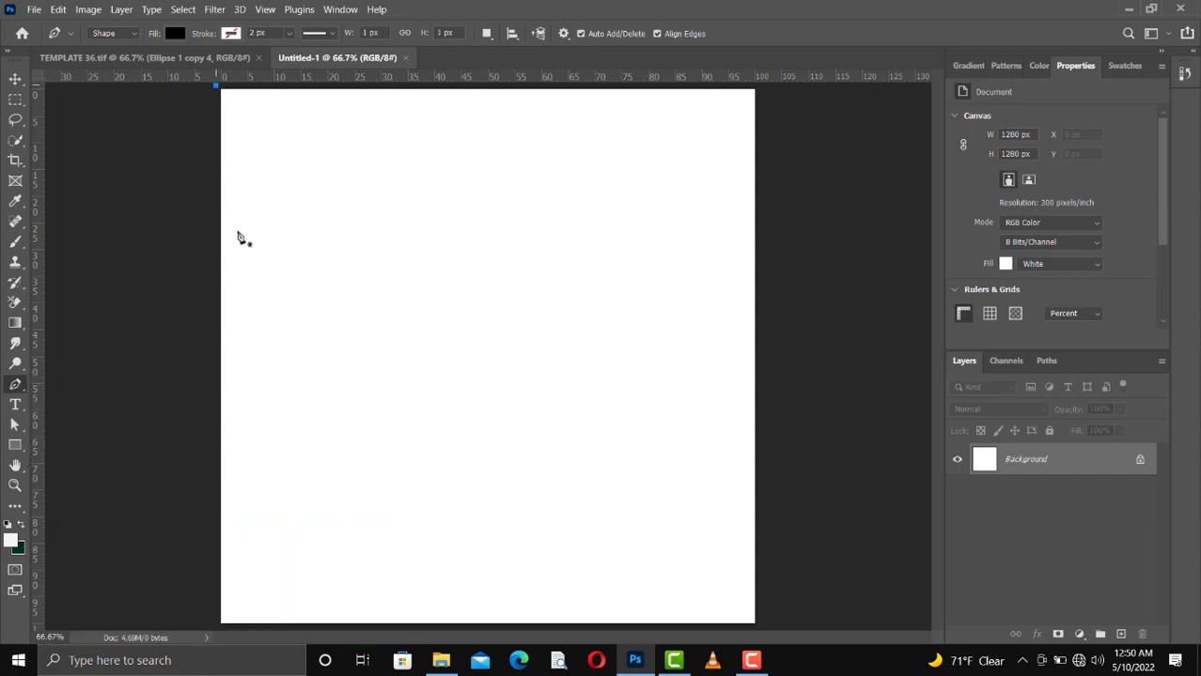
{"action": "left_click", "coordinate": [217, 366]}
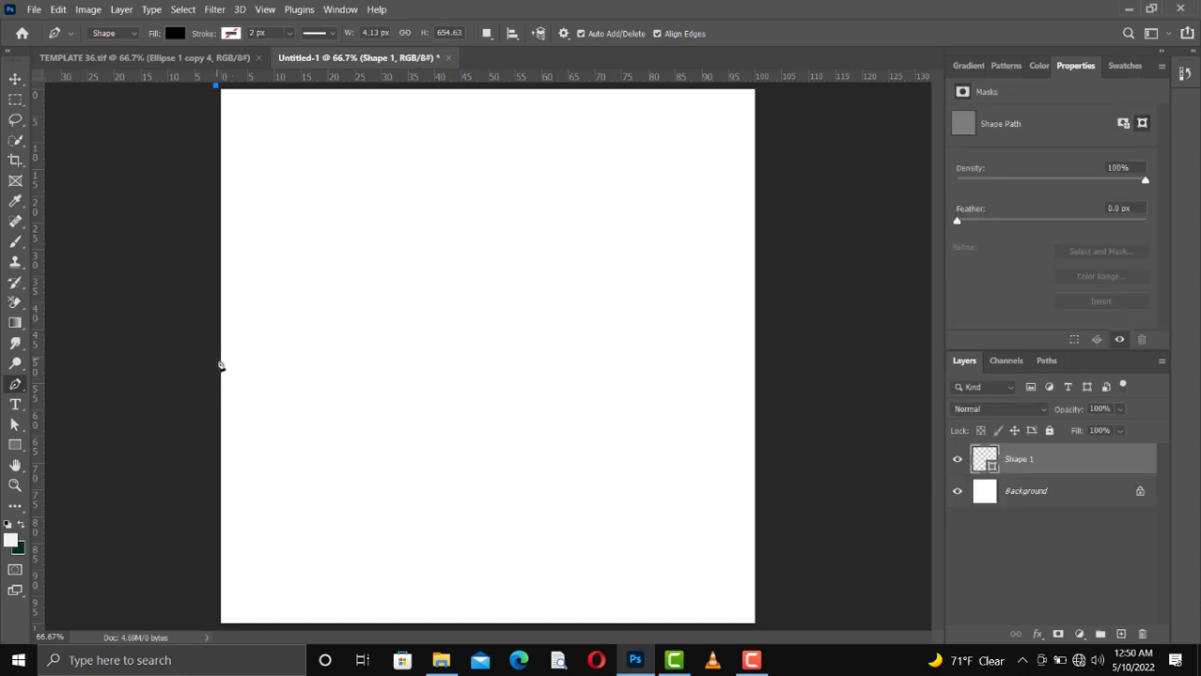
{"action": "left_click", "coordinate": [219, 367]}
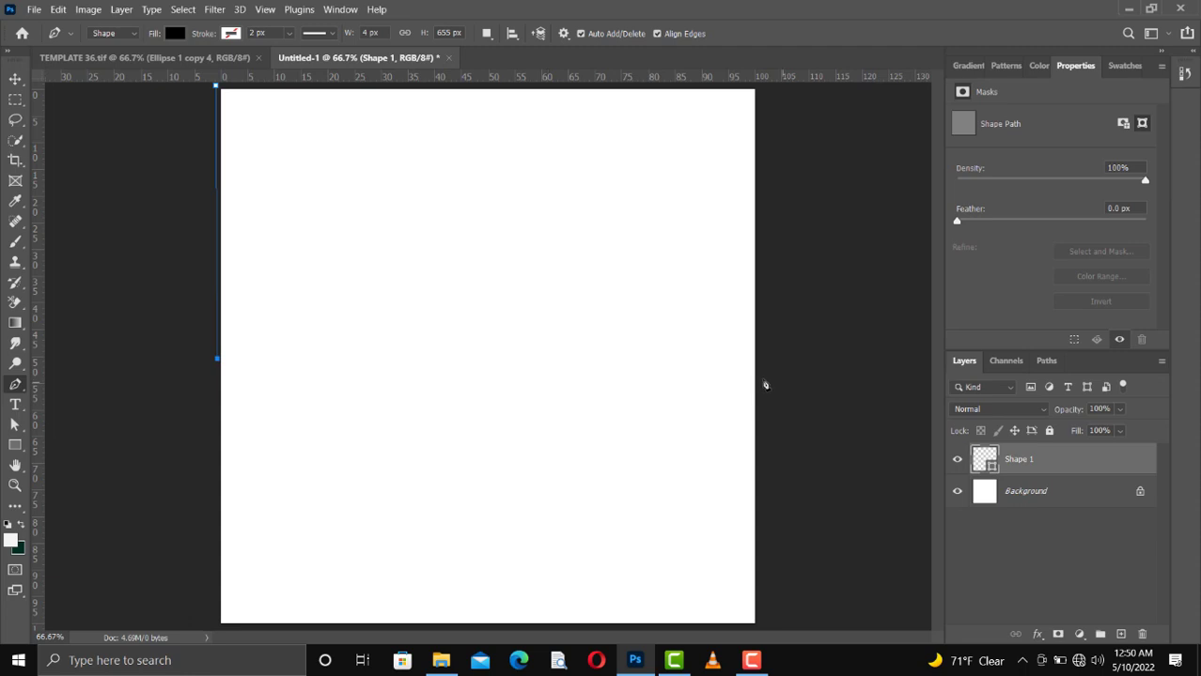
{"action": "left_click", "coordinate": [757, 379]}
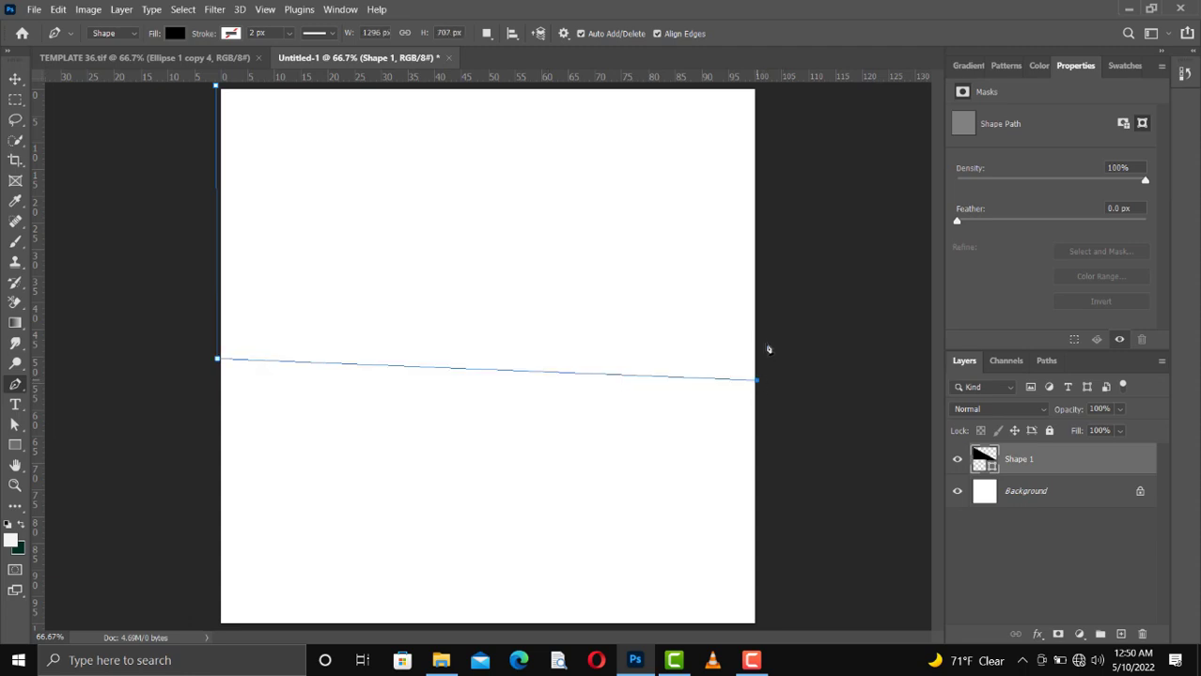
{"action": "key", "text": "ctrl+z"}
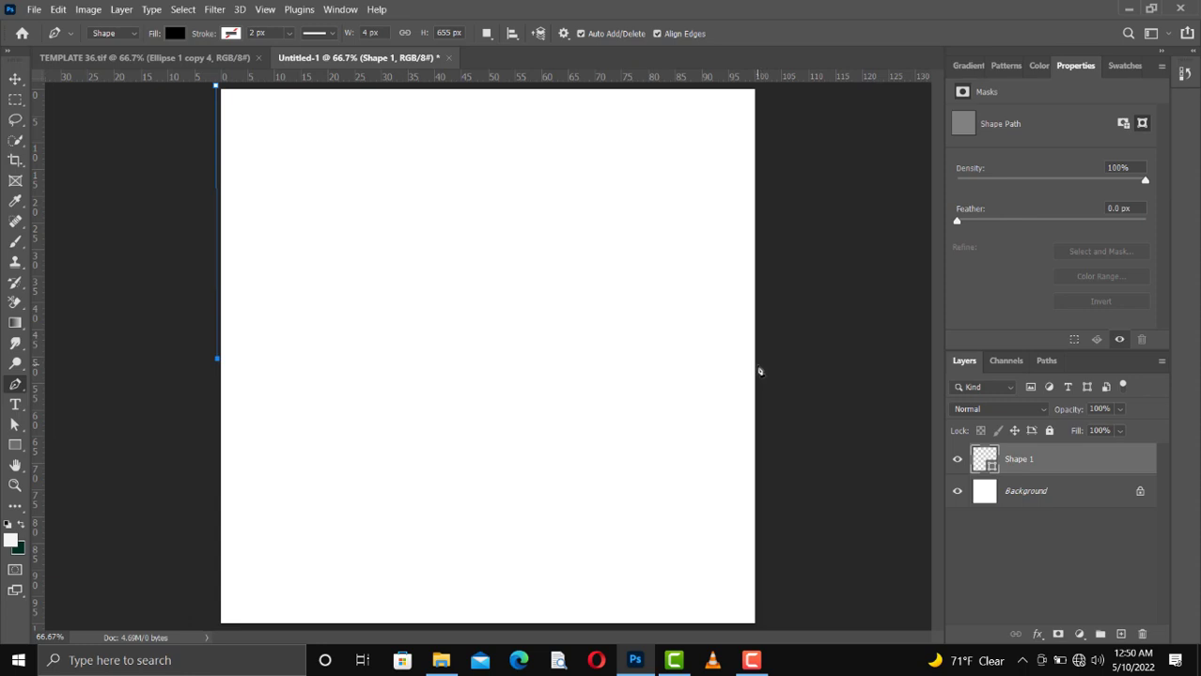
{"action": "left_click", "coordinate": [758, 366]}
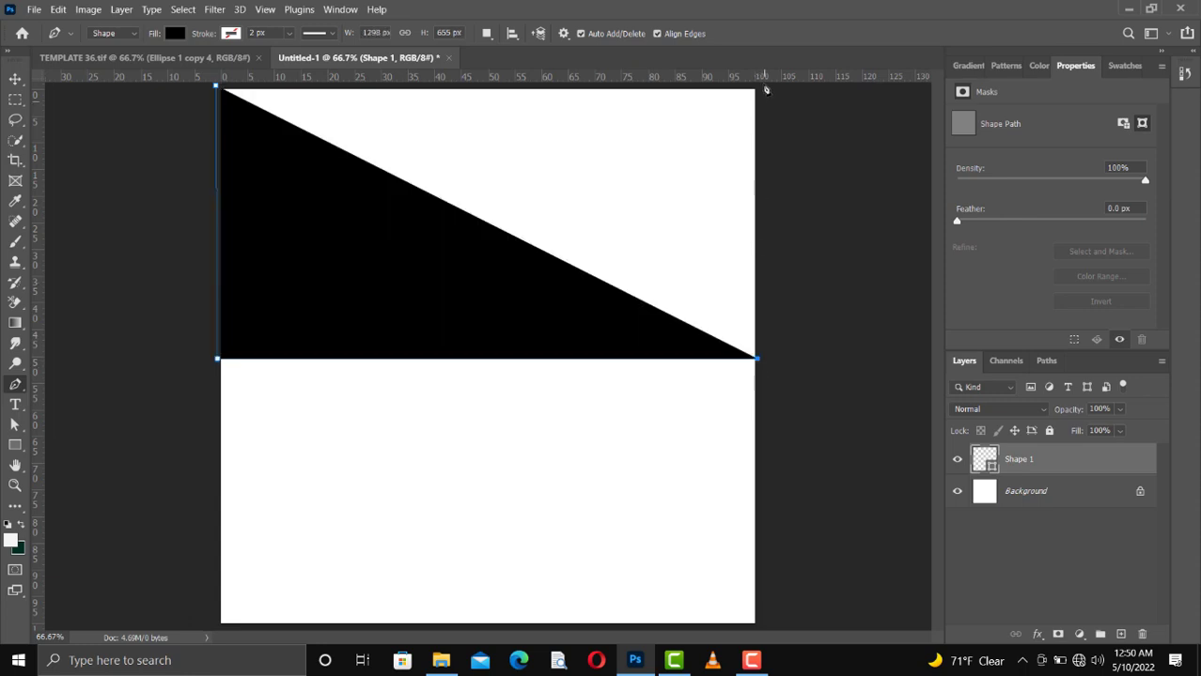
{"action": "left_click", "coordinate": [758, 86]}
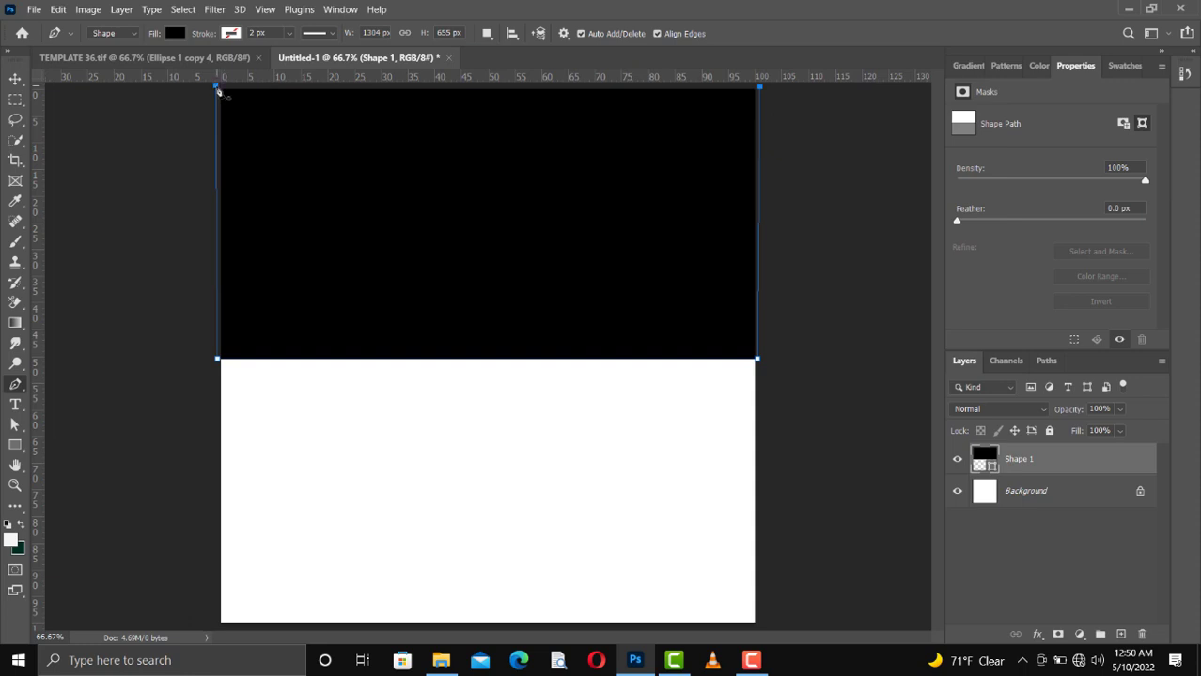
{"action": "left_click", "coordinate": [217, 88]}
{"action": "left_click", "coordinate": [16, 81]}
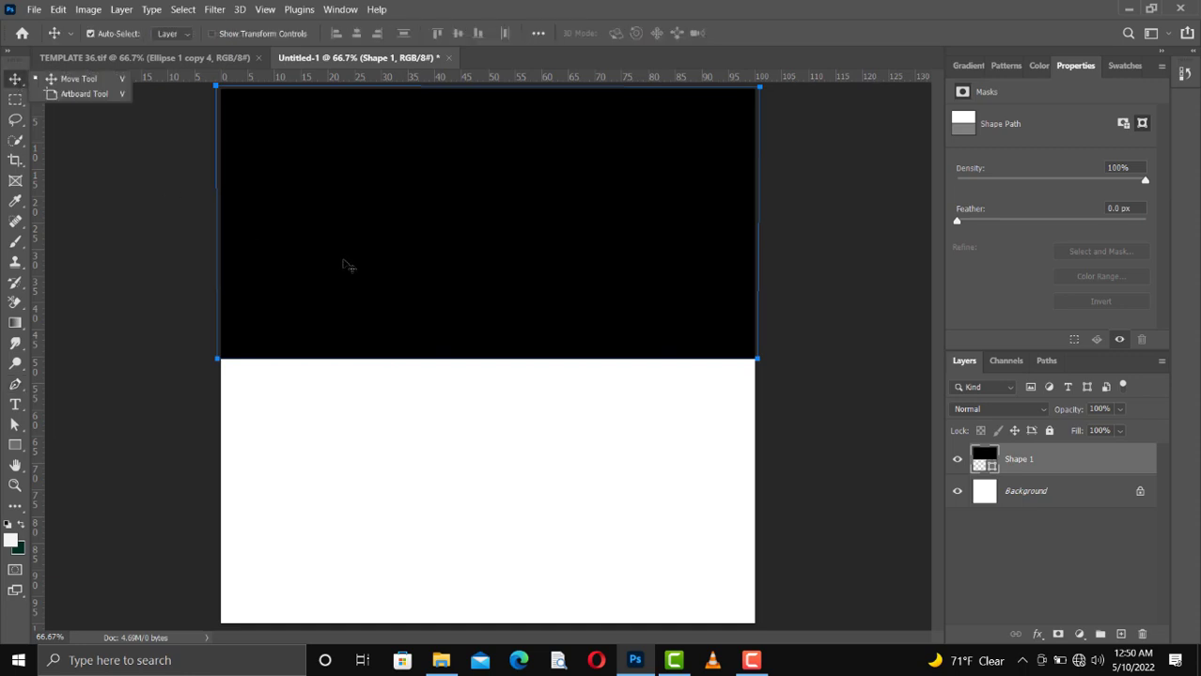
{"action": "left_click", "coordinate": [345, 264]}
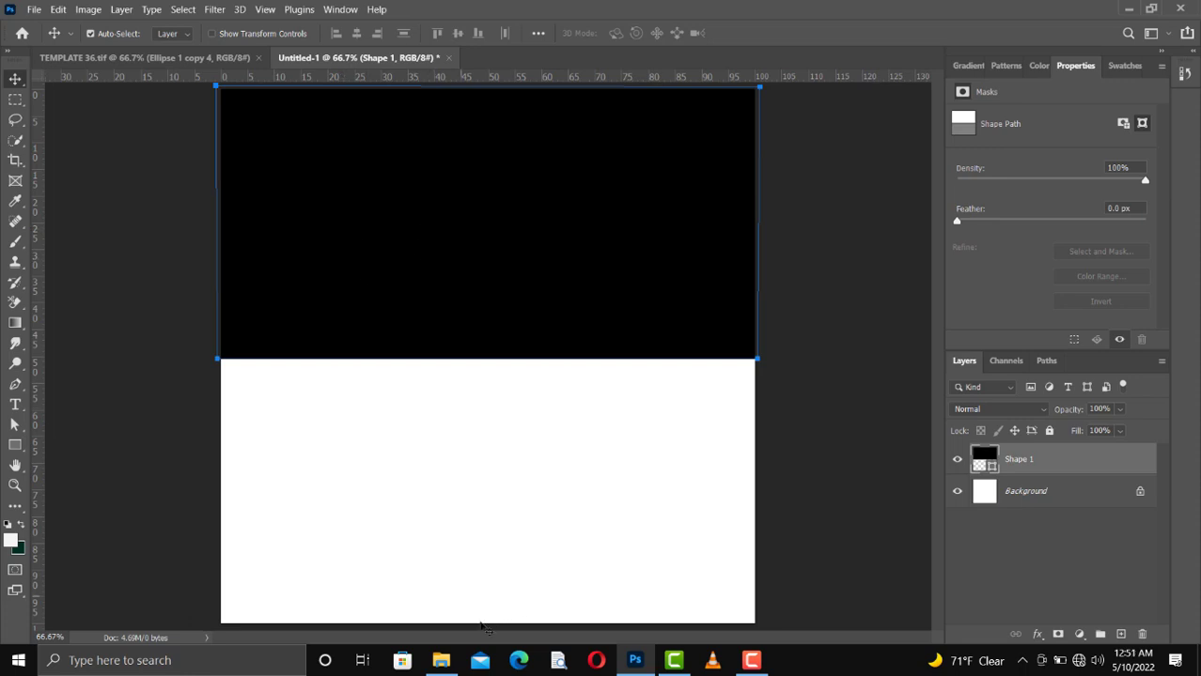
Step: Place the image nanamiou170800121 from the Desktop folder into the document and rotate it 90° clockwise
{"action": "left_click", "coordinate": [441, 661]}
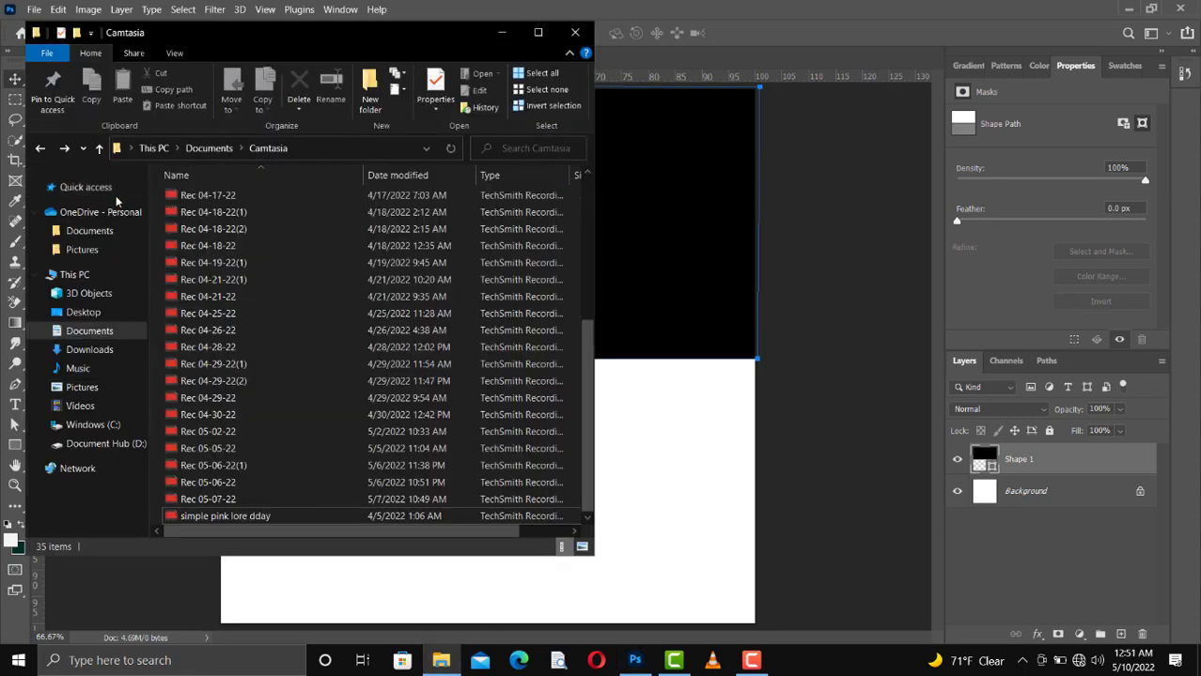
{"action": "left_click", "coordinate": [83, 312]}
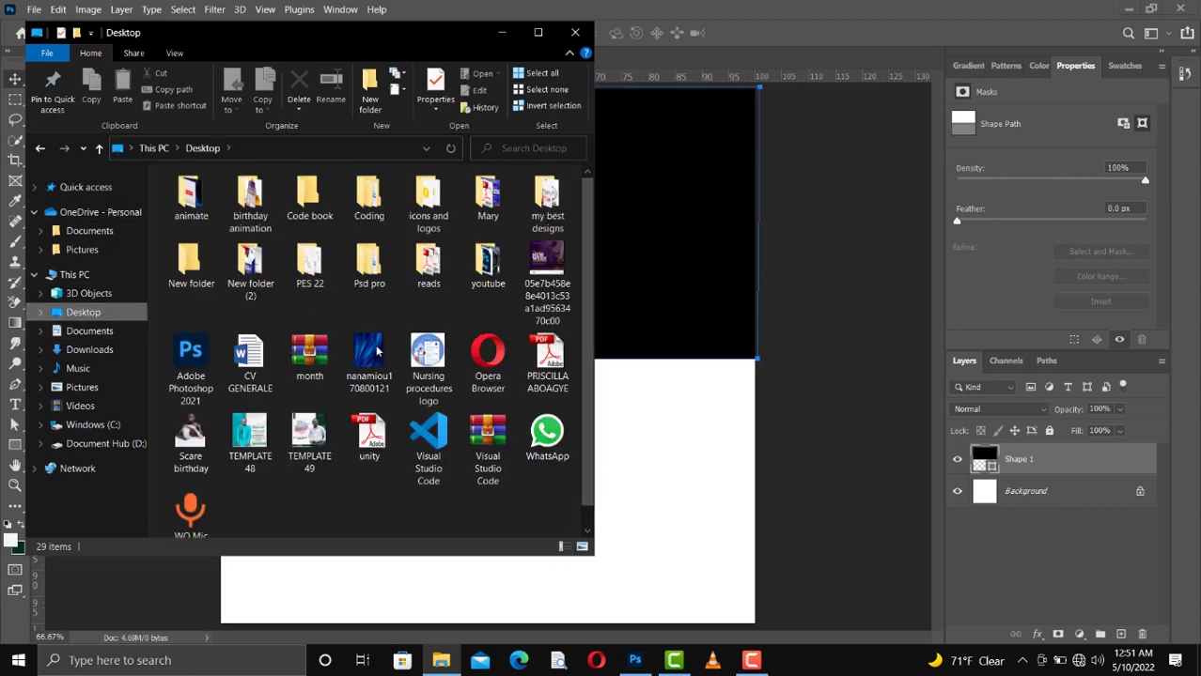
{"action": "double_click", "coordinate": [373, 352]}
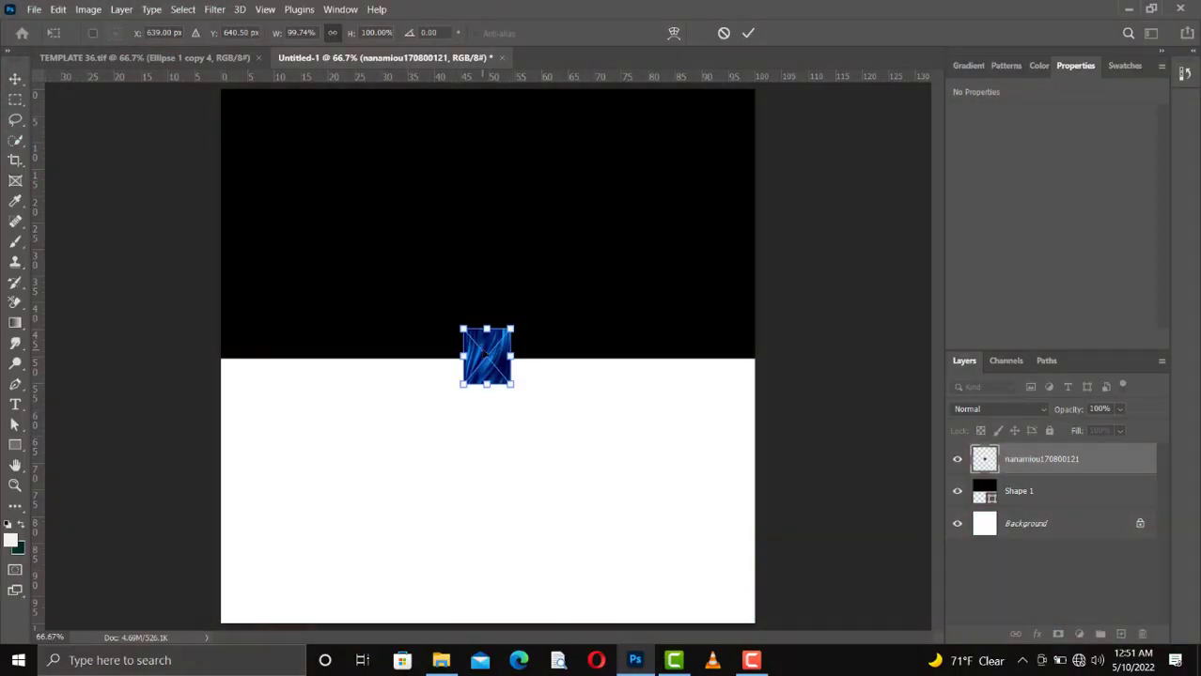
{"action": "right_click", "coordinate": [483, 350]}
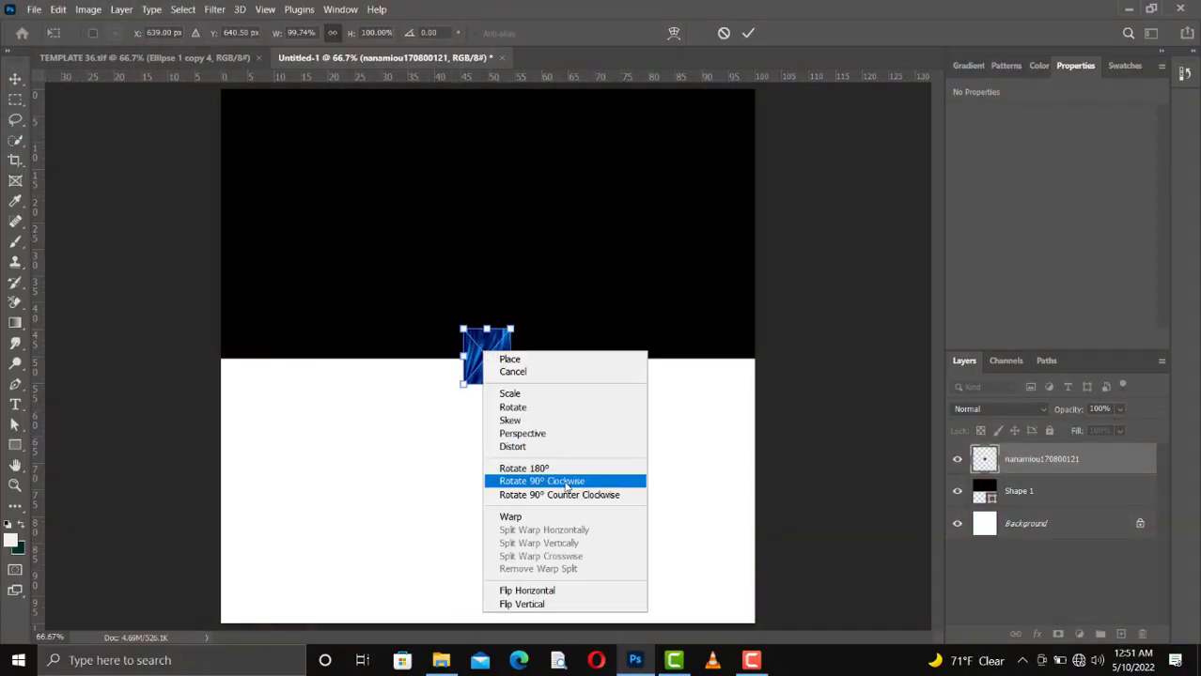
{"action": "left_click", "coordinate": [566, 482]}
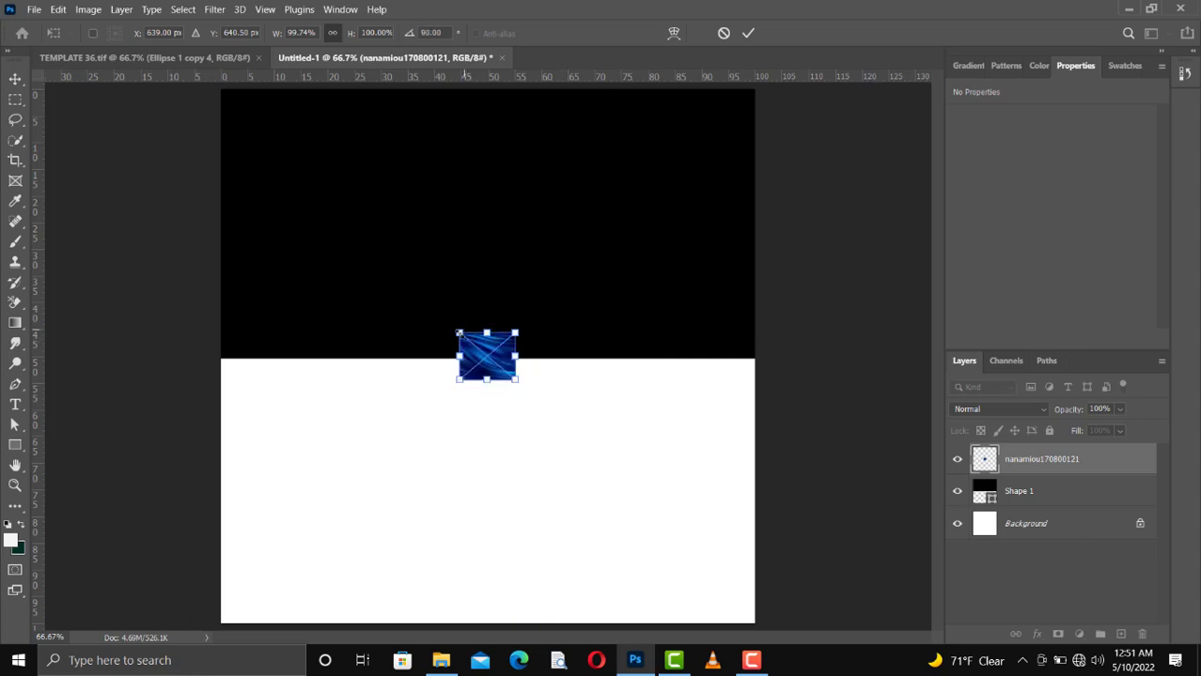
Step: Enlarge and reposition the placed fabric image to about 1405 × 928 px so it spans the canvas width and covers the black shape
{"action": "left_click_drag", "start_coordinate": [460, 333], "coordinate": [357, 247]}
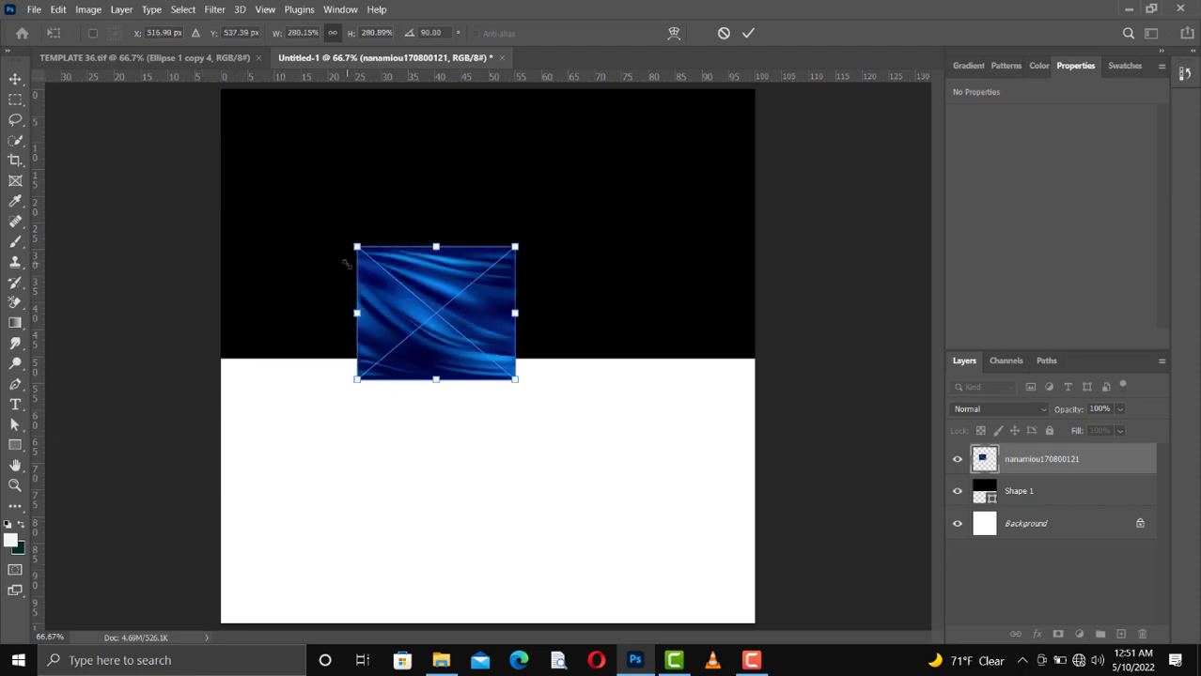
{"action": "left_click_drag", "start_coordinate": [384, 293], "coordinate": [429, 205]}
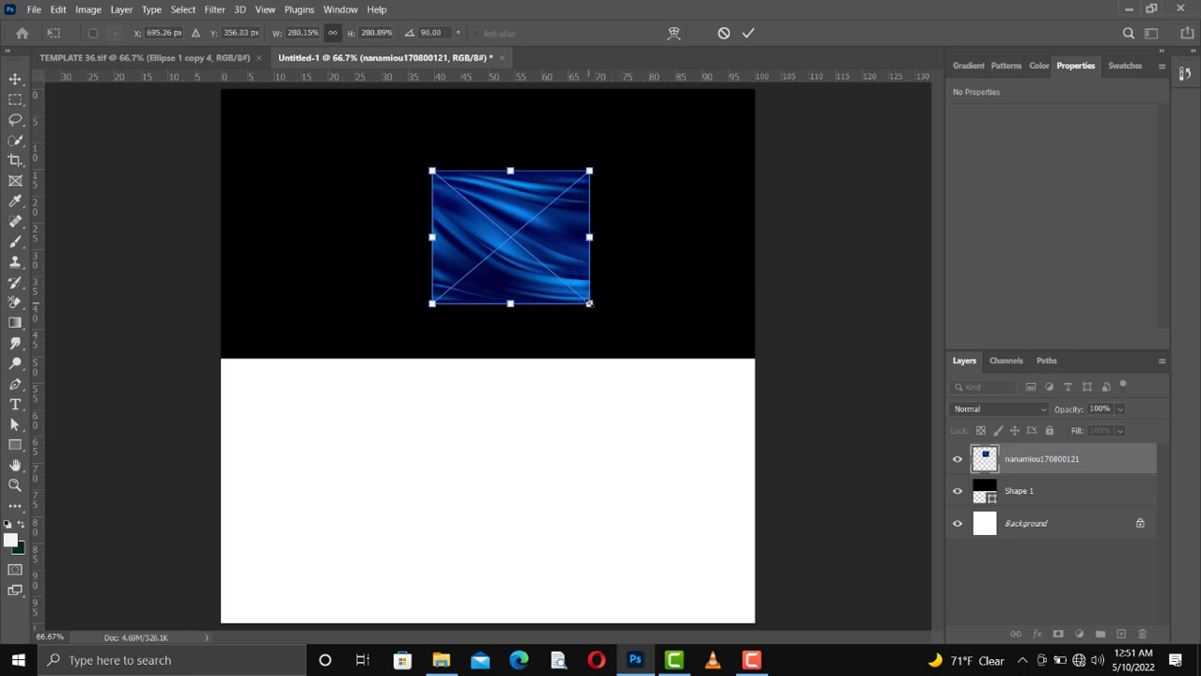
{"action": "left_click_drag", "start_coordinate": [590, 303], "coordinate": [748, 394]}
{"action": "left_click_drag", "start_coordinate": [458, 295], "coordinate": [445, 300]}
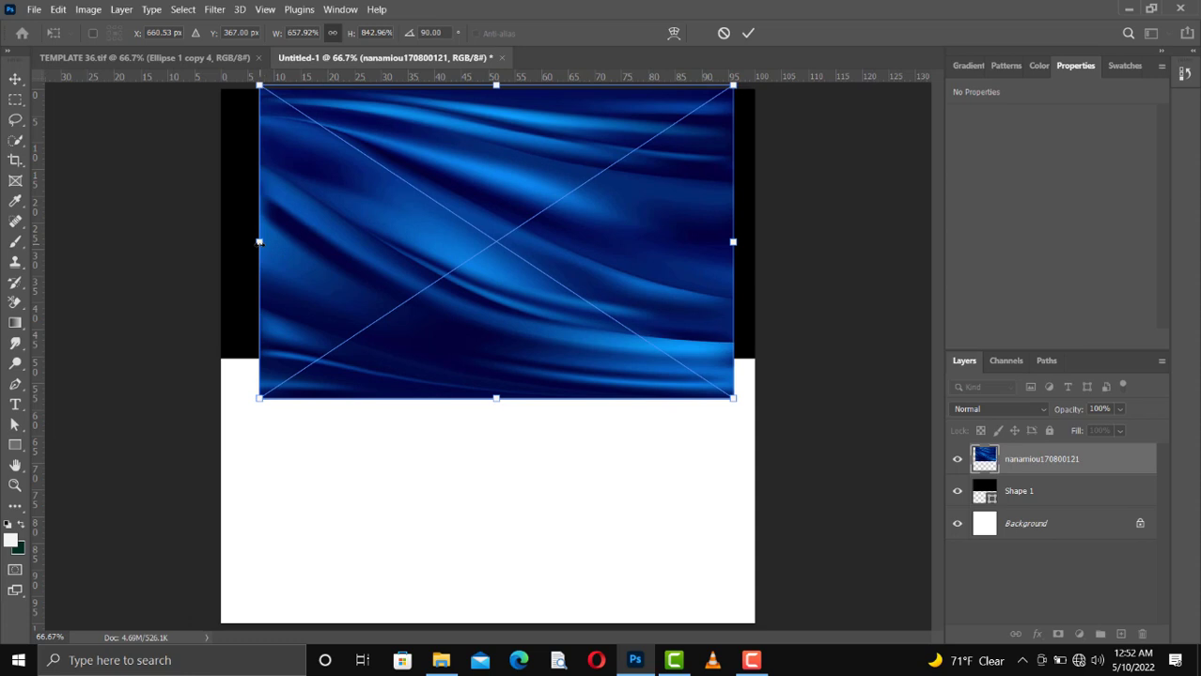
{"action": "left_click_drag", "start_coordinate": [259, 243], "coordinate": [221, 243]}
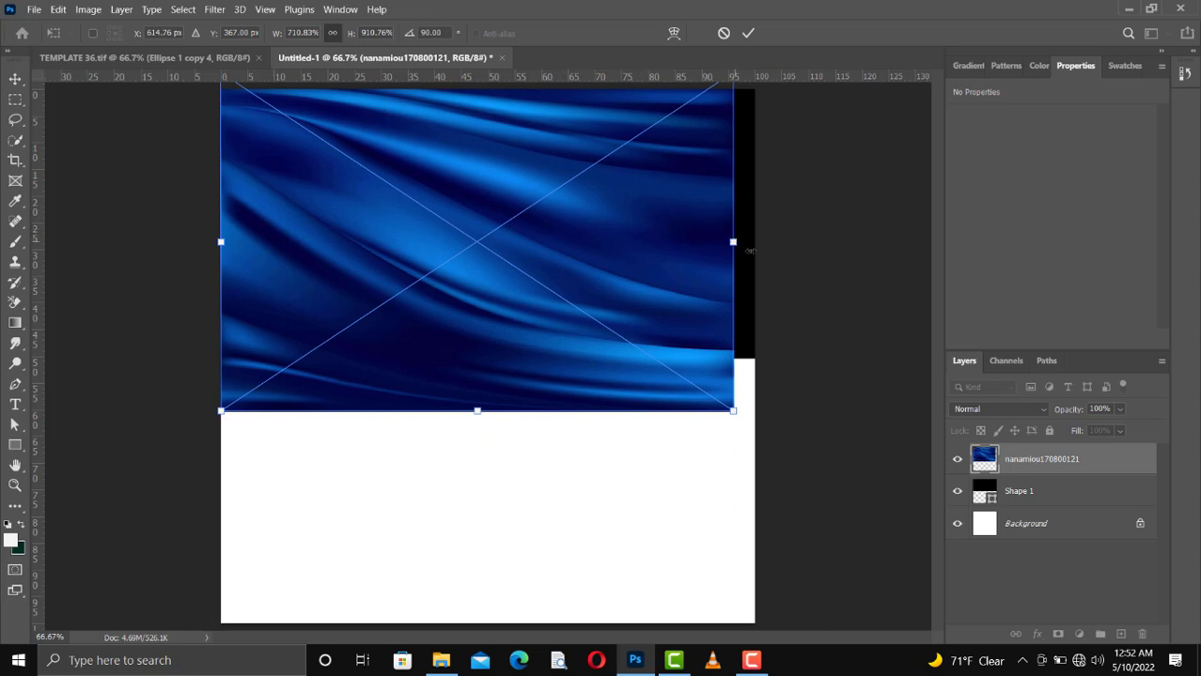
{"action": "left_click_drag", "start_coordinate": [733, 242], "coordinate": [771, 242]}
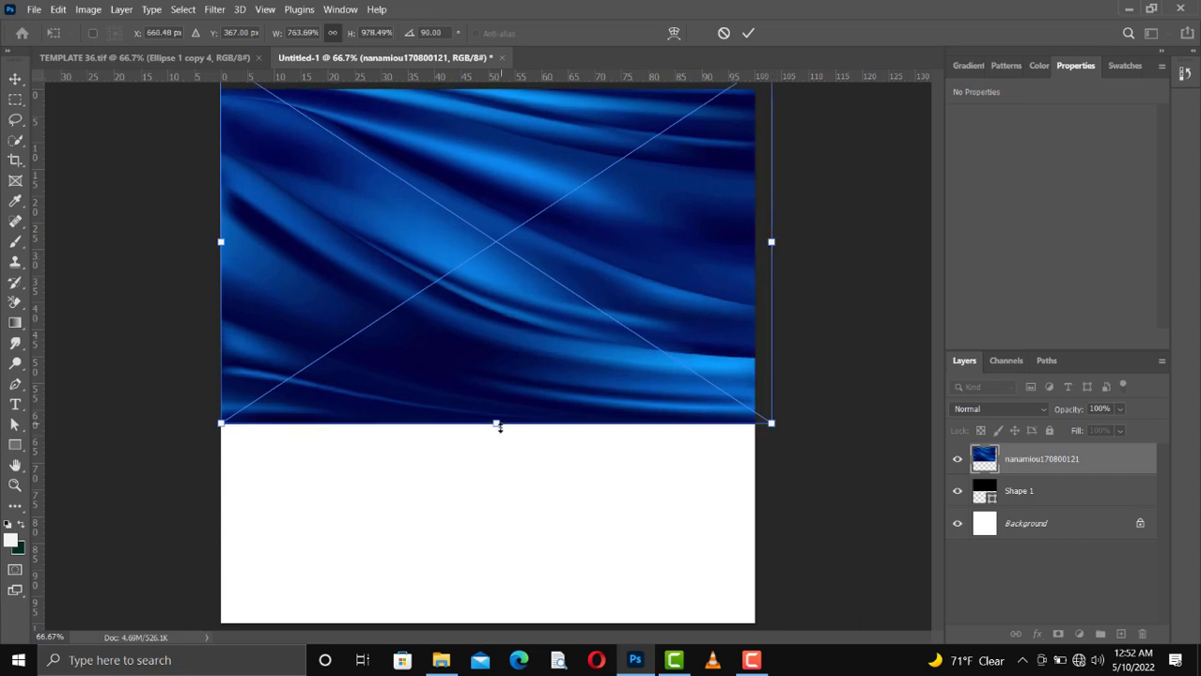
{"action": "left_click_drag", "start_coordinate": [498, 427], "coordinate": [499, 450]}
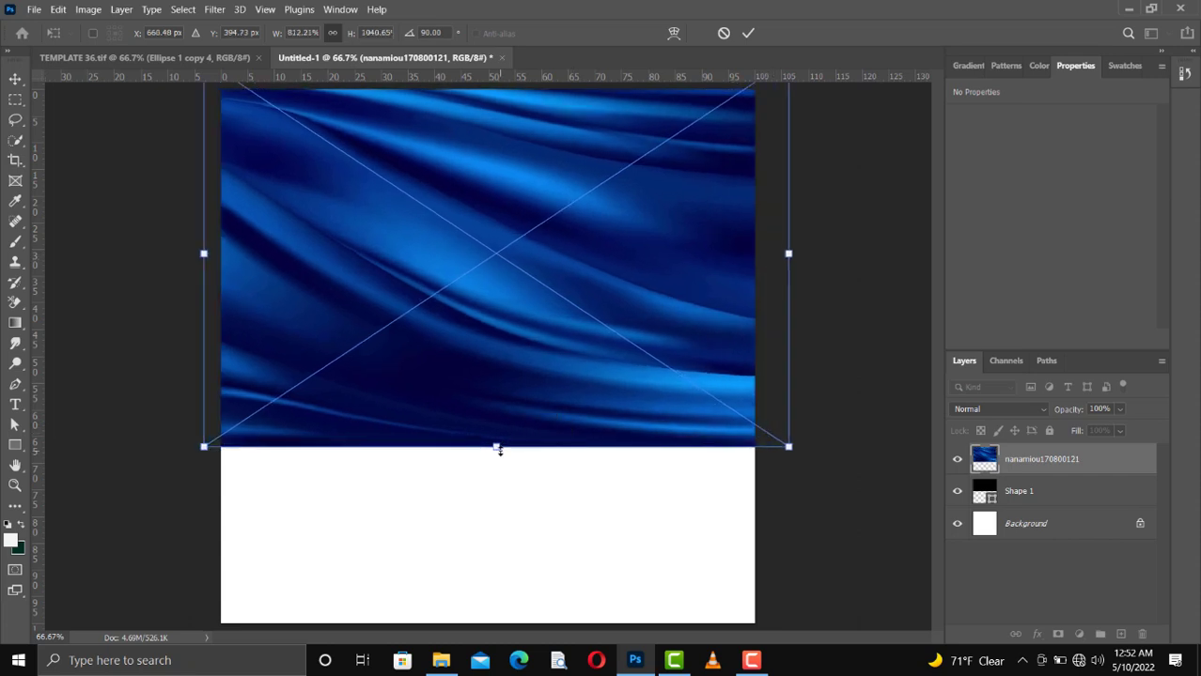
{"action": "key", "text": "Return"}
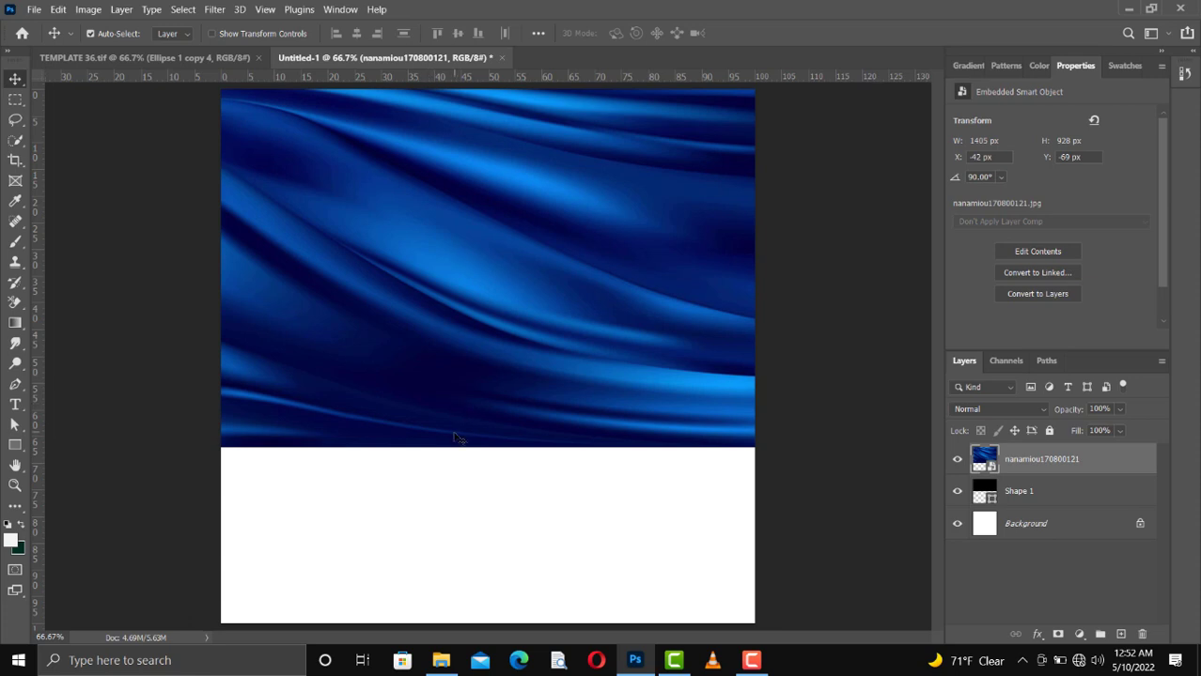
Step: Sample a dark navy and a medium blue from the fabric image with the Eyedropper tool
{"action": "key", "text": "i"}
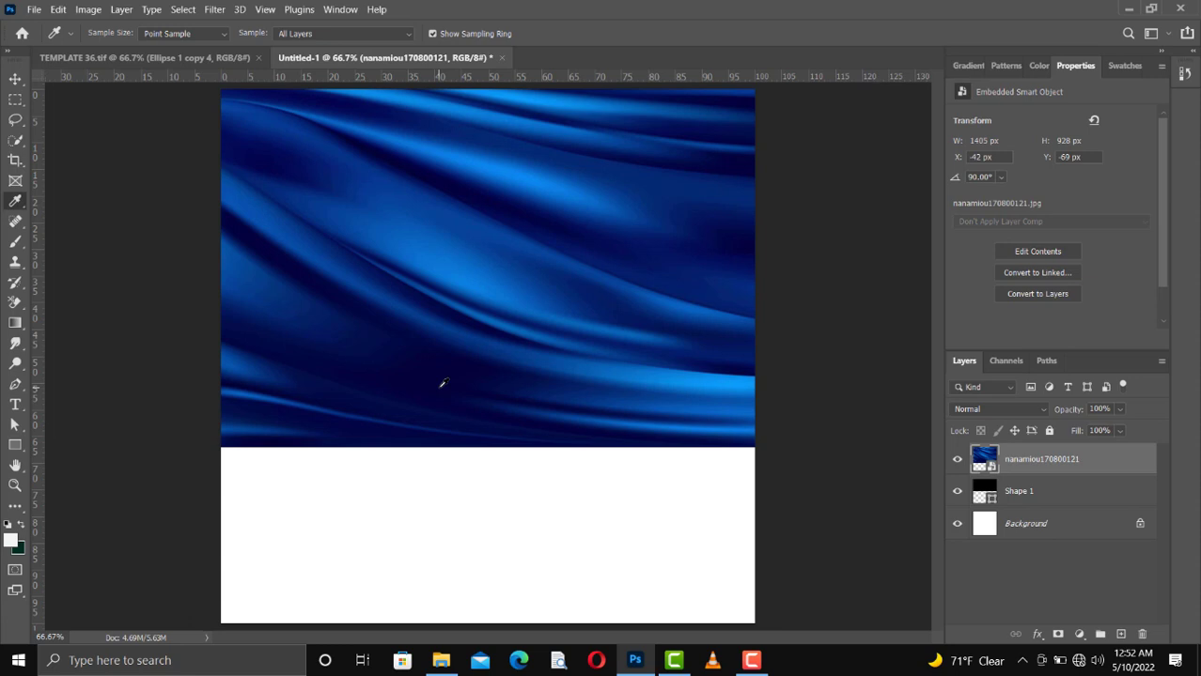
{"action": "left_click", "coordinate": [442, 383]}
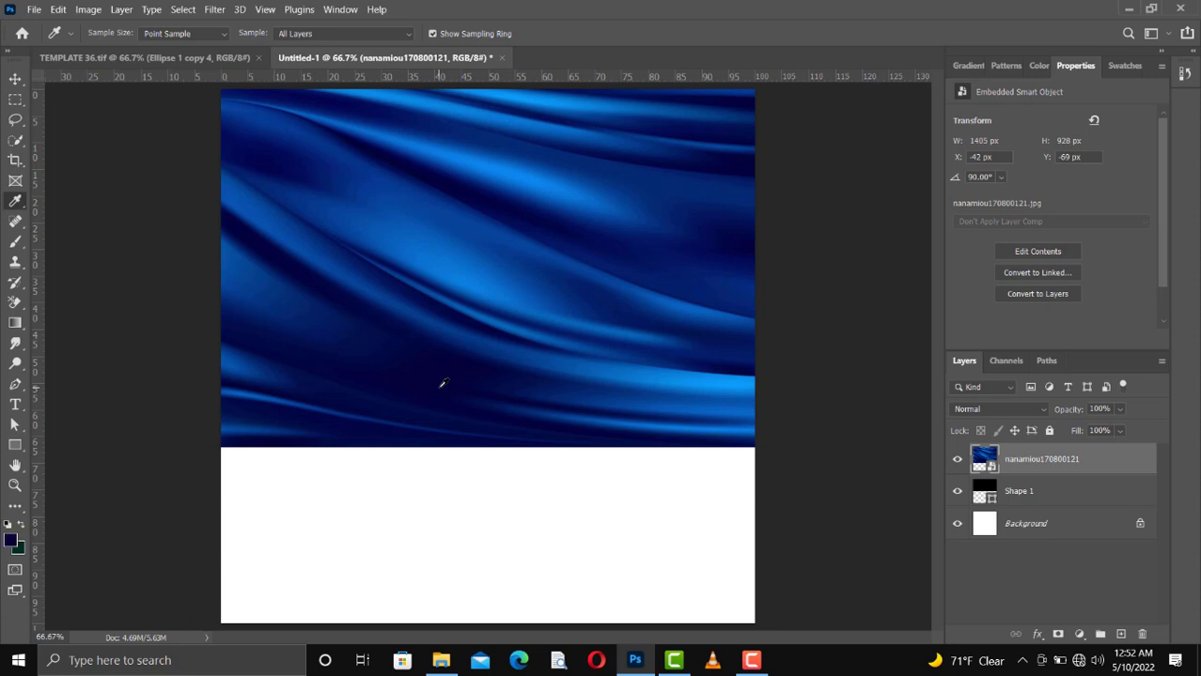
{"action": "left_click", "coordinate": [489, 261]}
Step: Hide the nanamiou170800121 layer and select the Shape 1 layer with the Rectangle tool active
{"action": "left_click", "coordinate": [958, 464]}
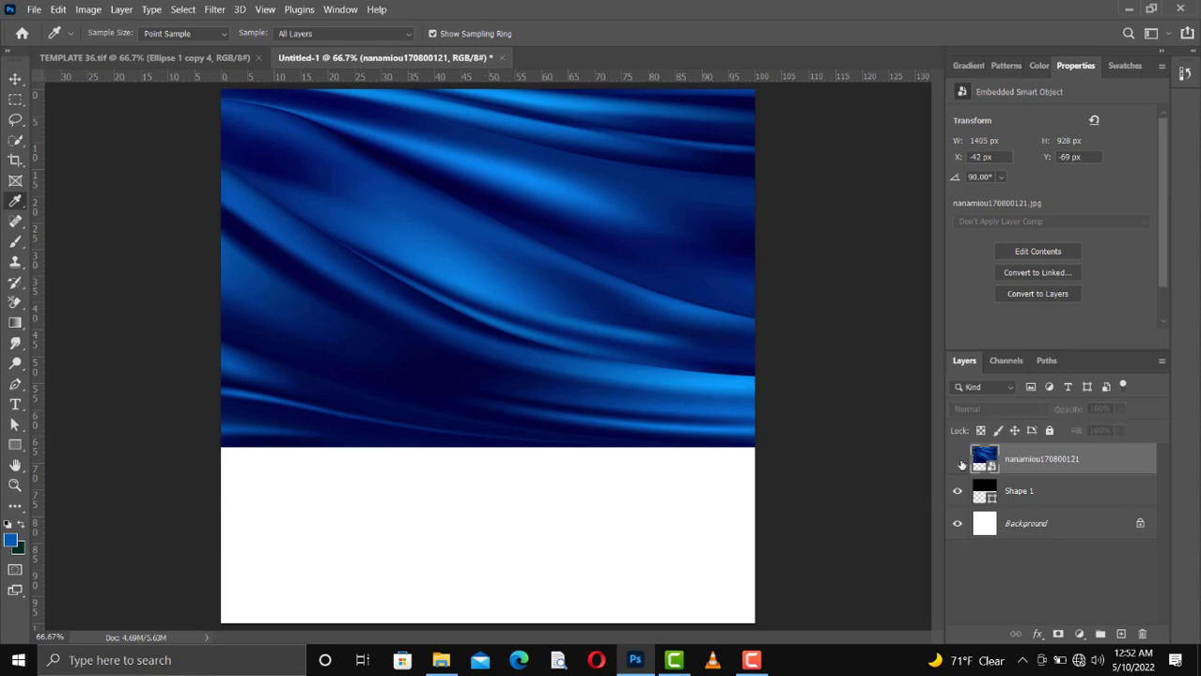
{"action": "left_click", "coordinate": [1023, 498]}
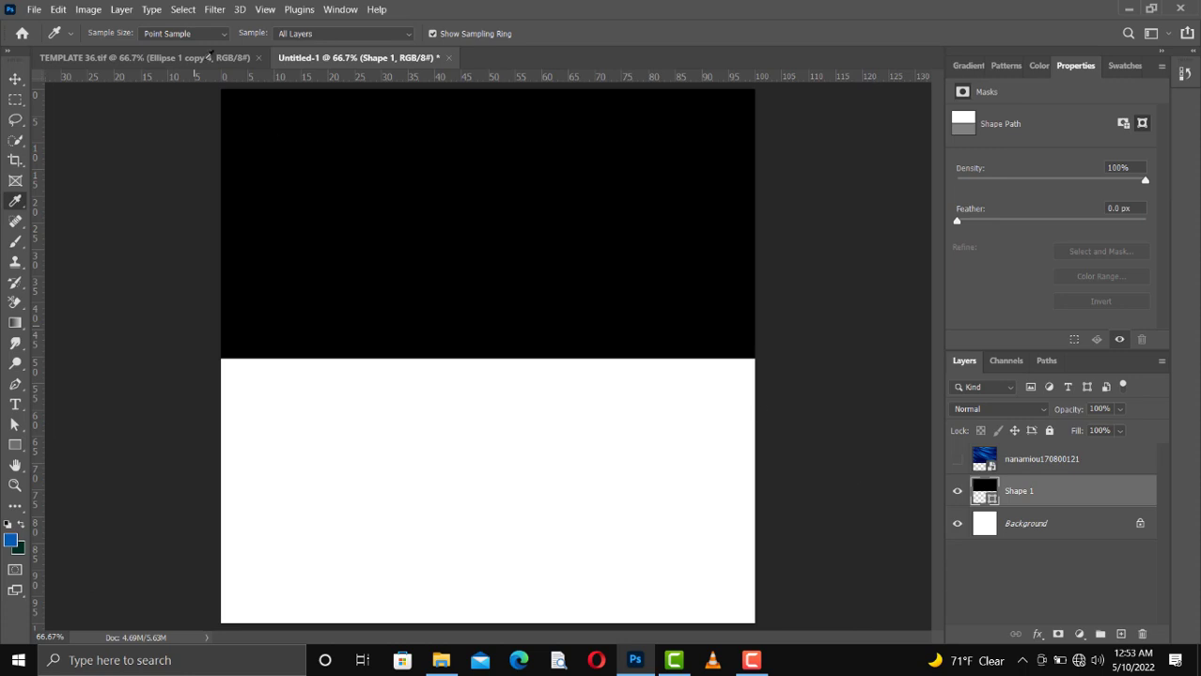
{"action": "key", "text": "u"}
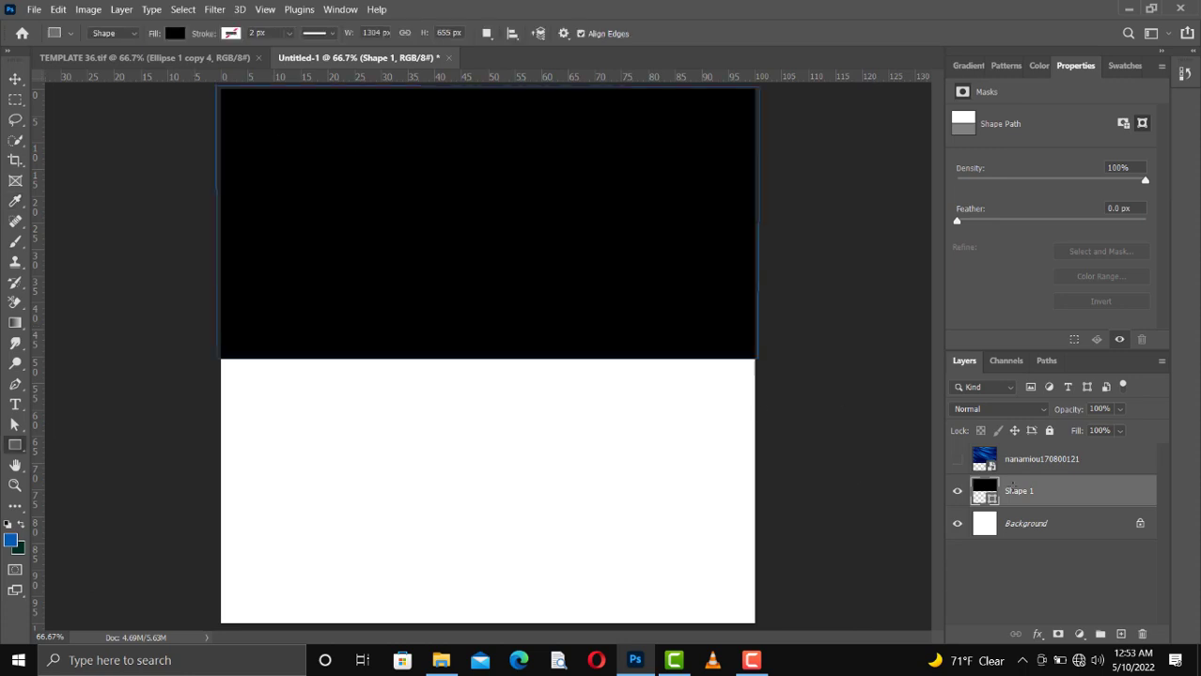
{"action": "left_click", "coordinate": [173, 35]}
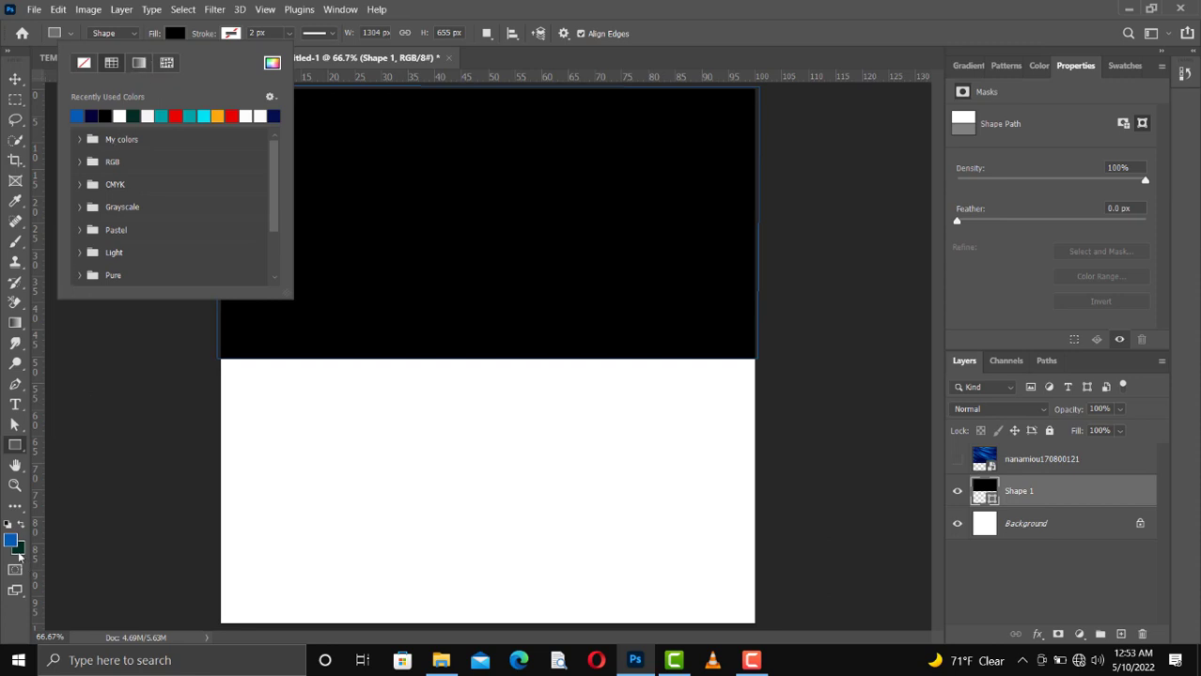
{"action": "key", "text": "Escape"}
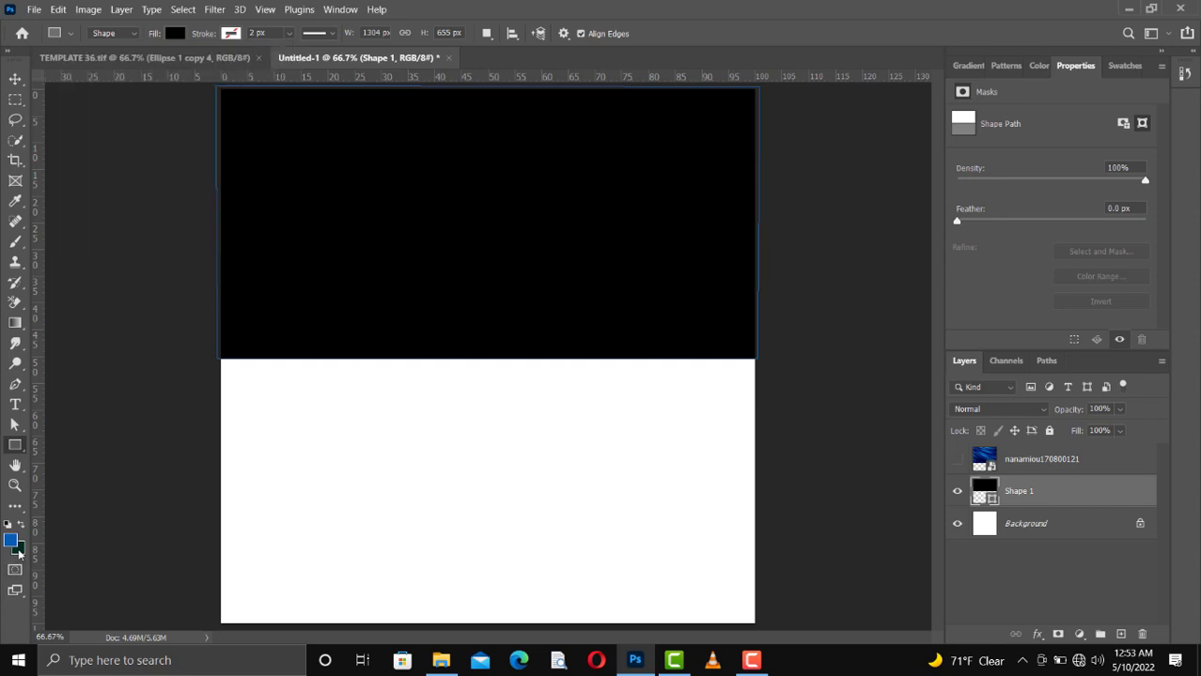
Step: Set the foreground to the sampled navy and the background to the sampled blue, and fill Shape 1 with that blue
{"action": "left_click", "coordinate": [19, 553]}
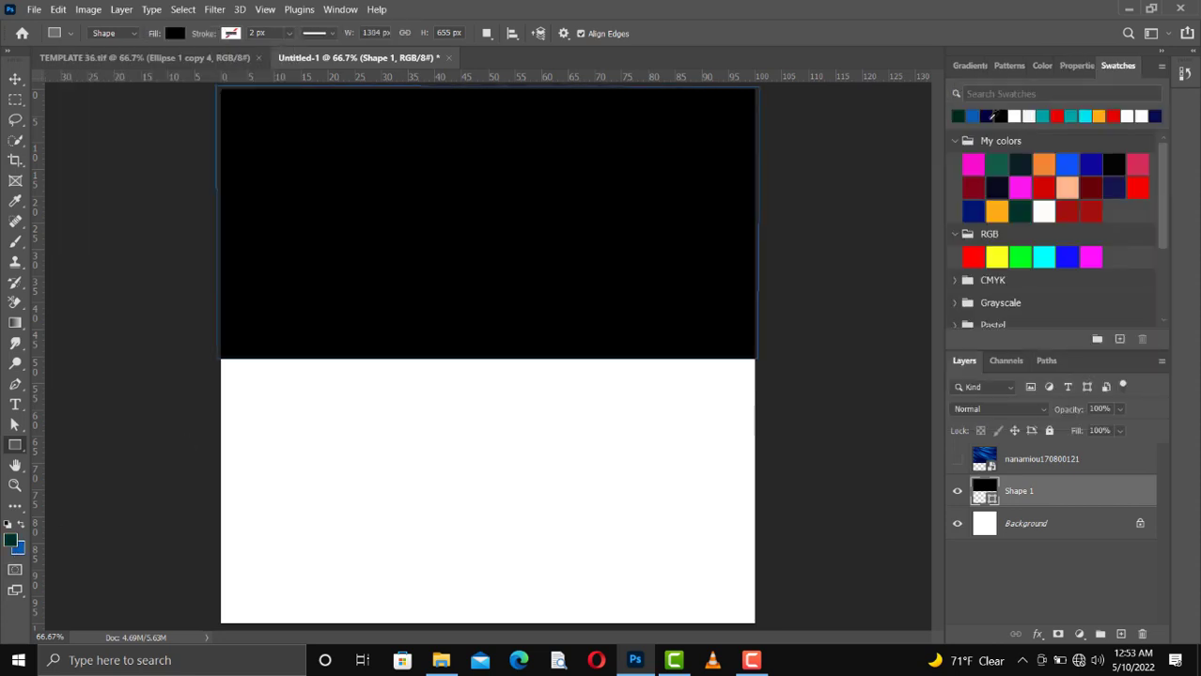
{"action": "left_click", "coordinate": [989, 116]}
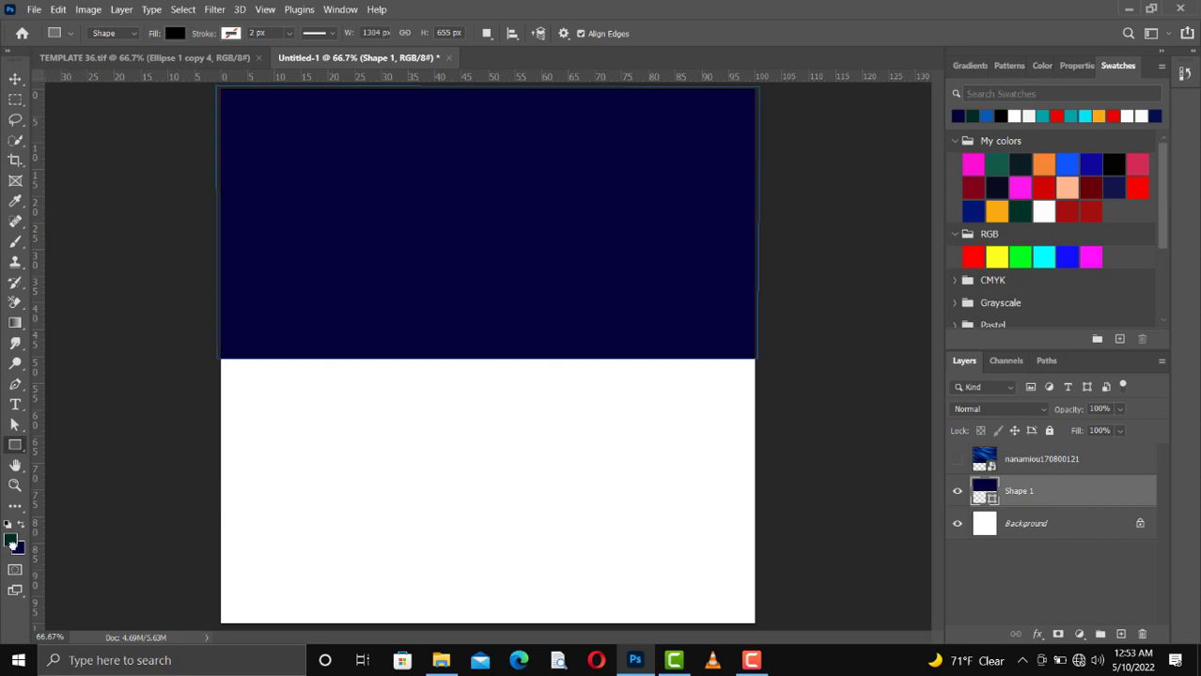
{"action": "left_click", "coordinate": [21, 527]}
{"action": "key", "text": "ctrl+BackSpace"}
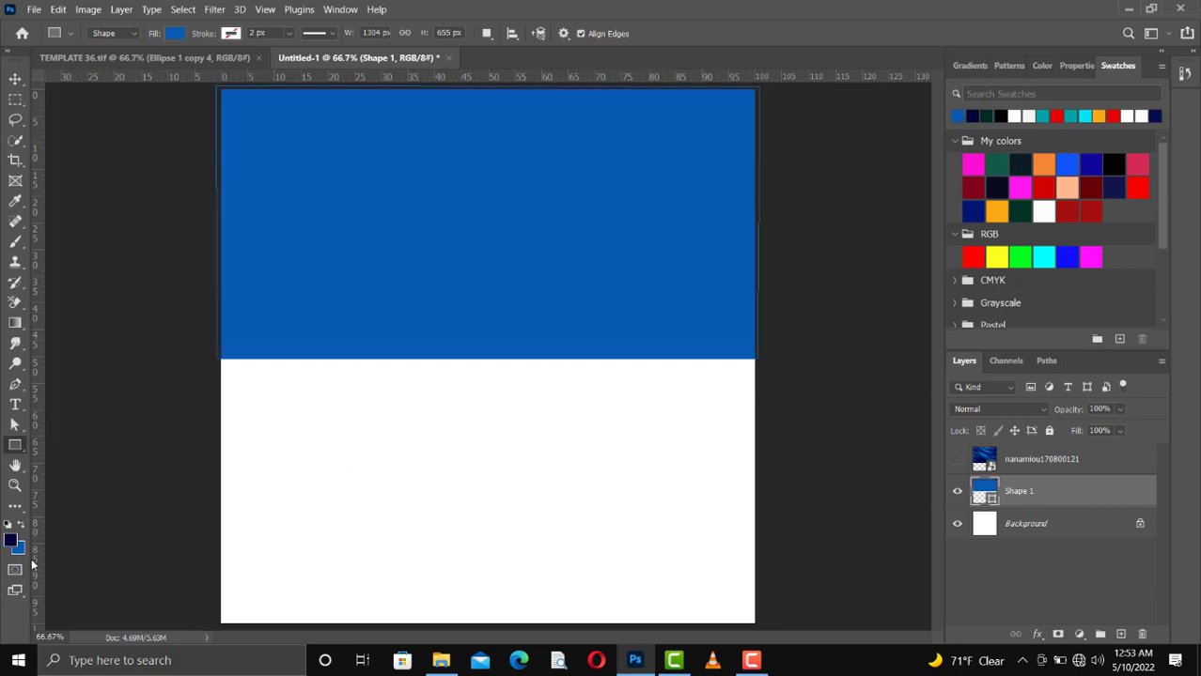
Step: Give Shape 1 a gradient fill from the teal-to-blue preset, recolouring its stops to navy #010039 and the sampled blue #015cb7
{"action": "left_click", "coordinate": [175, 34]}
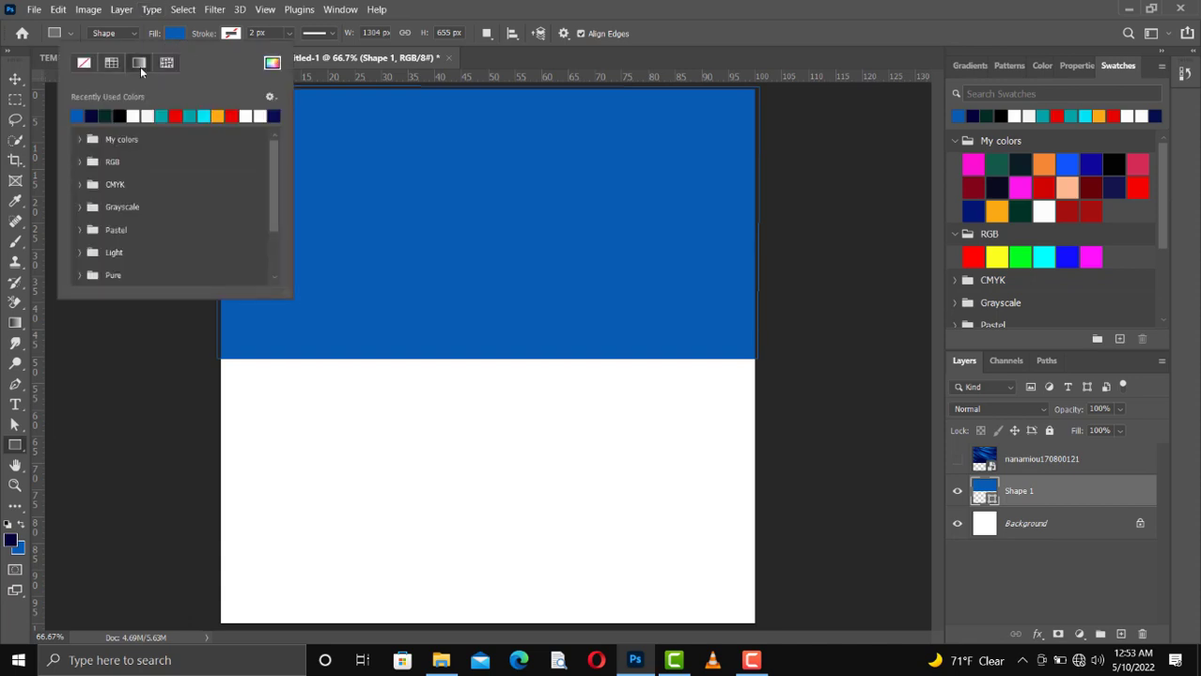
{"action": "left_click", "coordinate": [140, 66]}
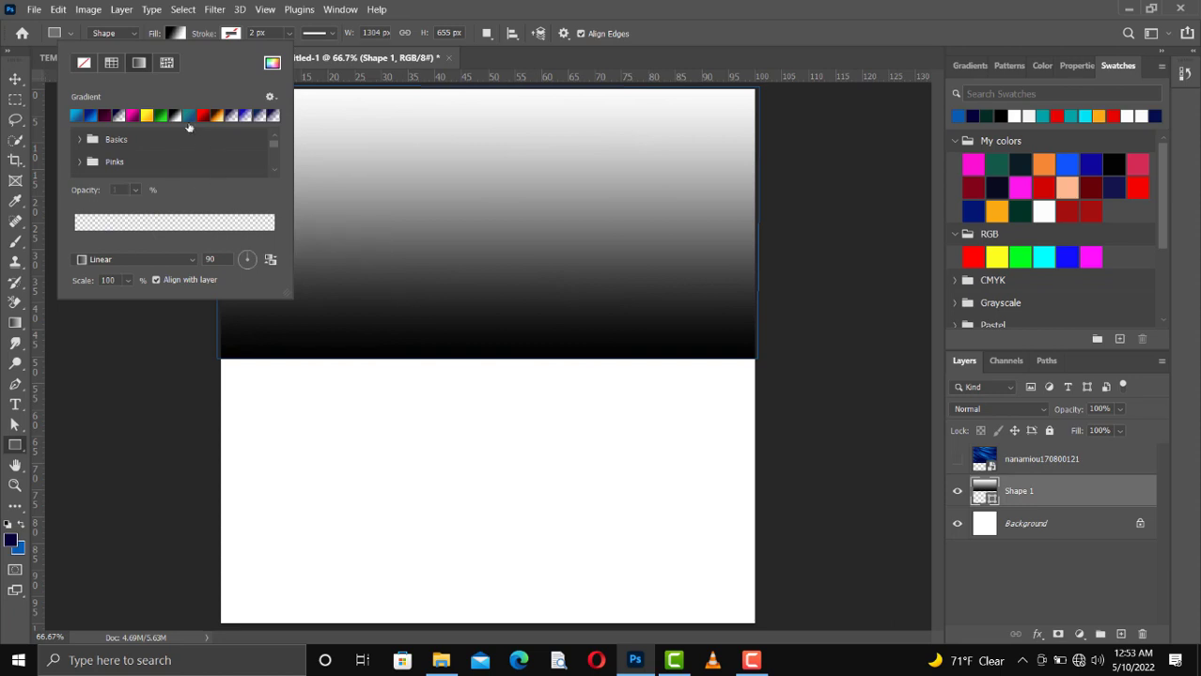
{"action": "left_click", "coordinate": [189, 116]}
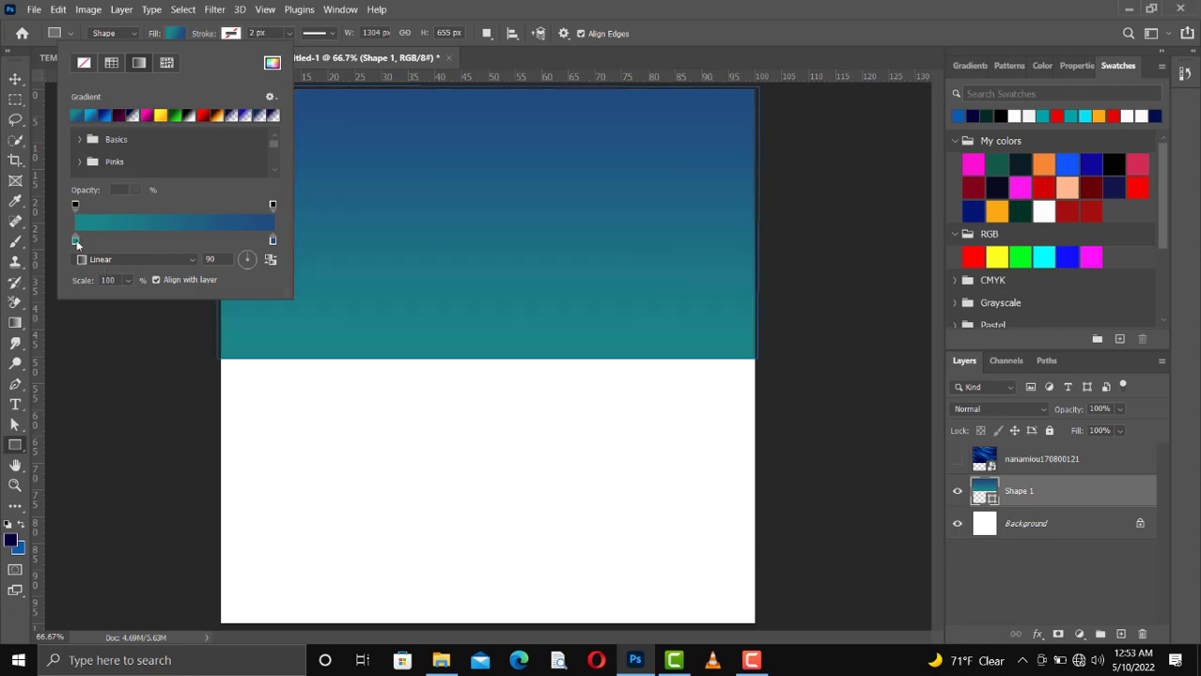
{"action": "double_click", "coordinate": [76, 239]}
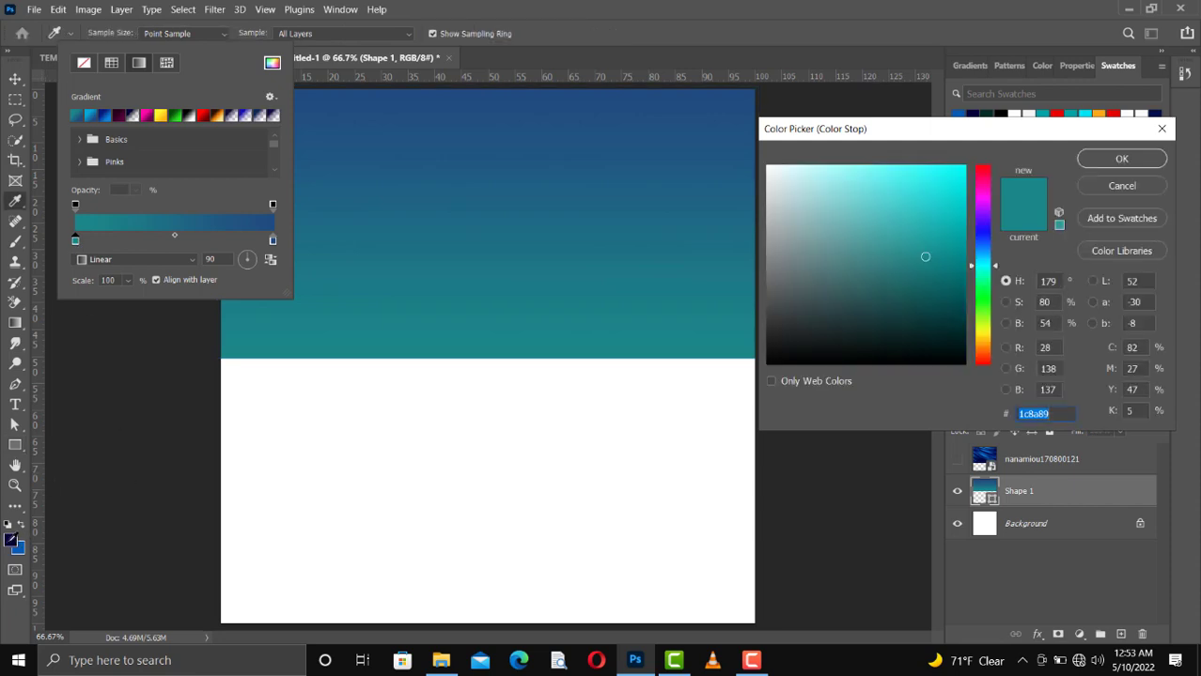
{"action": "type", "text": "010039"}
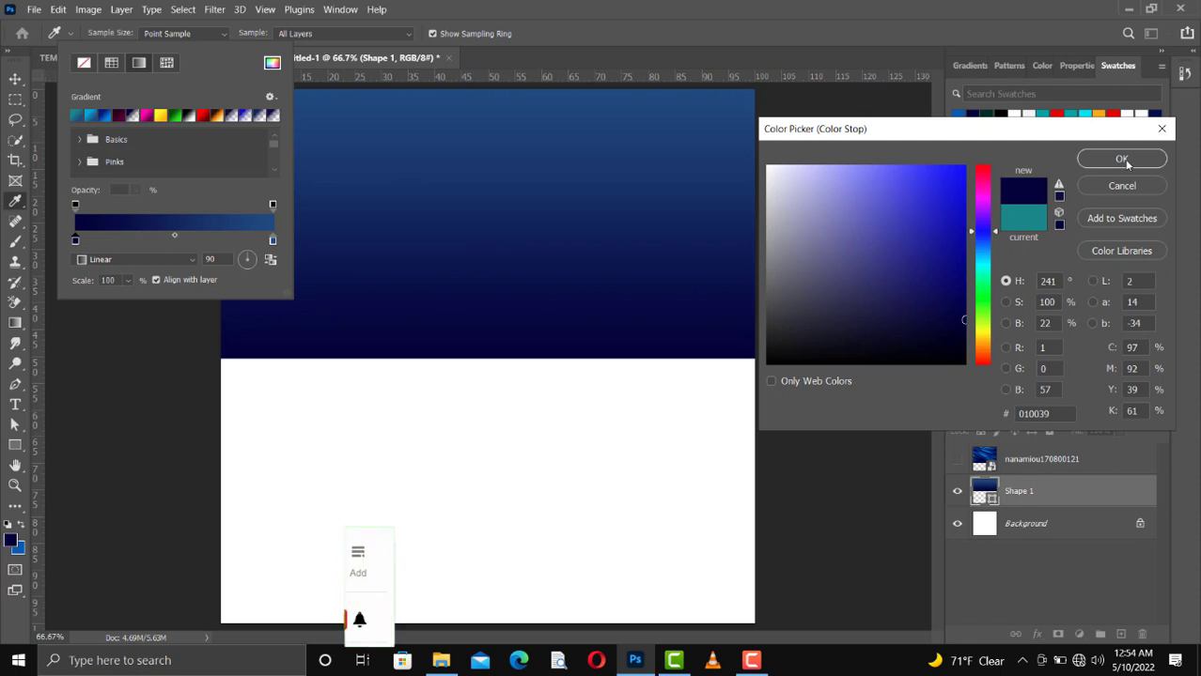
{"action": "key", "text": "Return"}
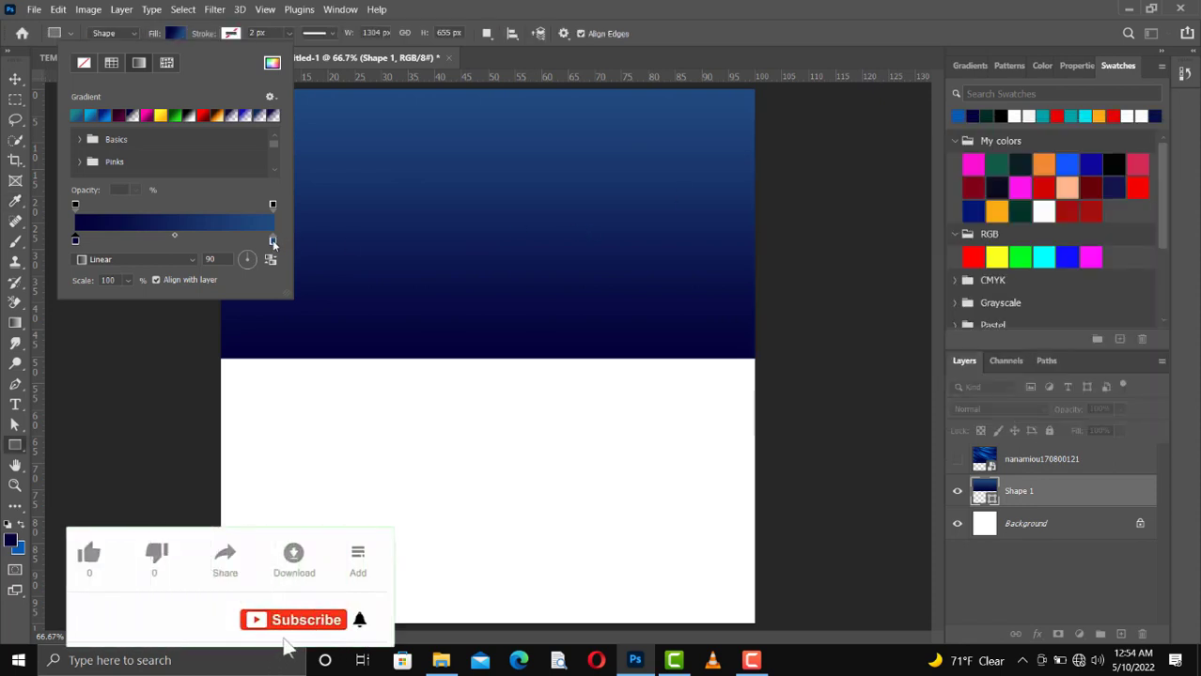
{"action": "double_click", "coordinate": [272, 241]}
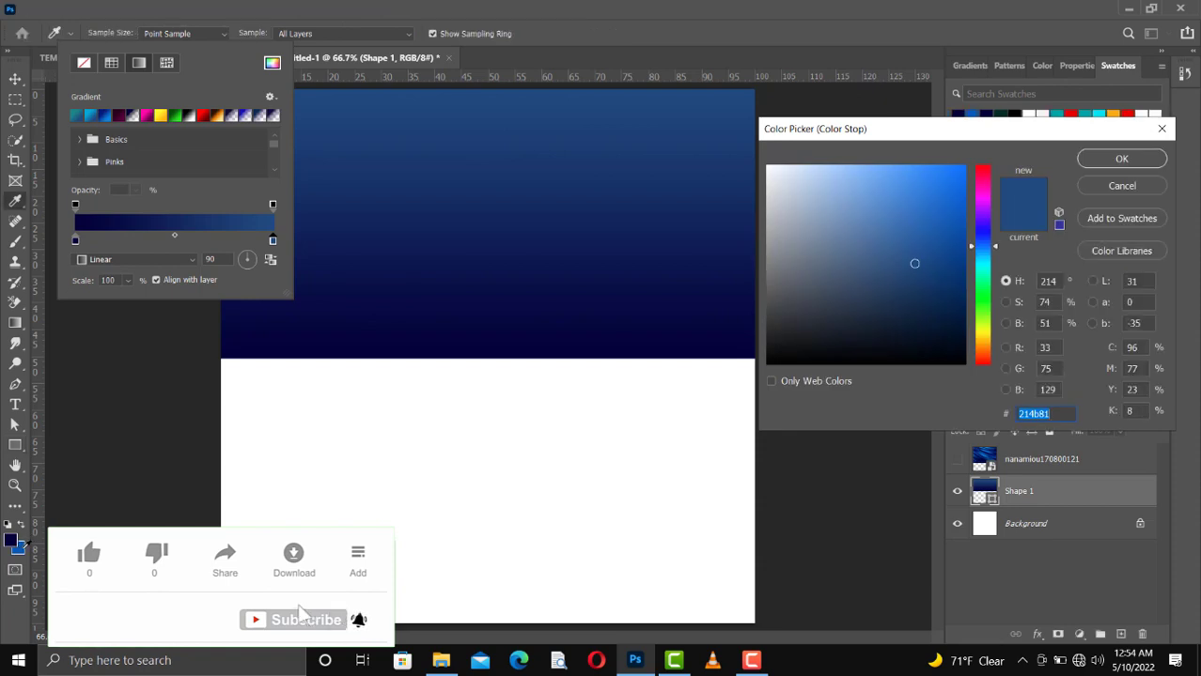
{"action": "left_click", "coordinate": [21, 551]}
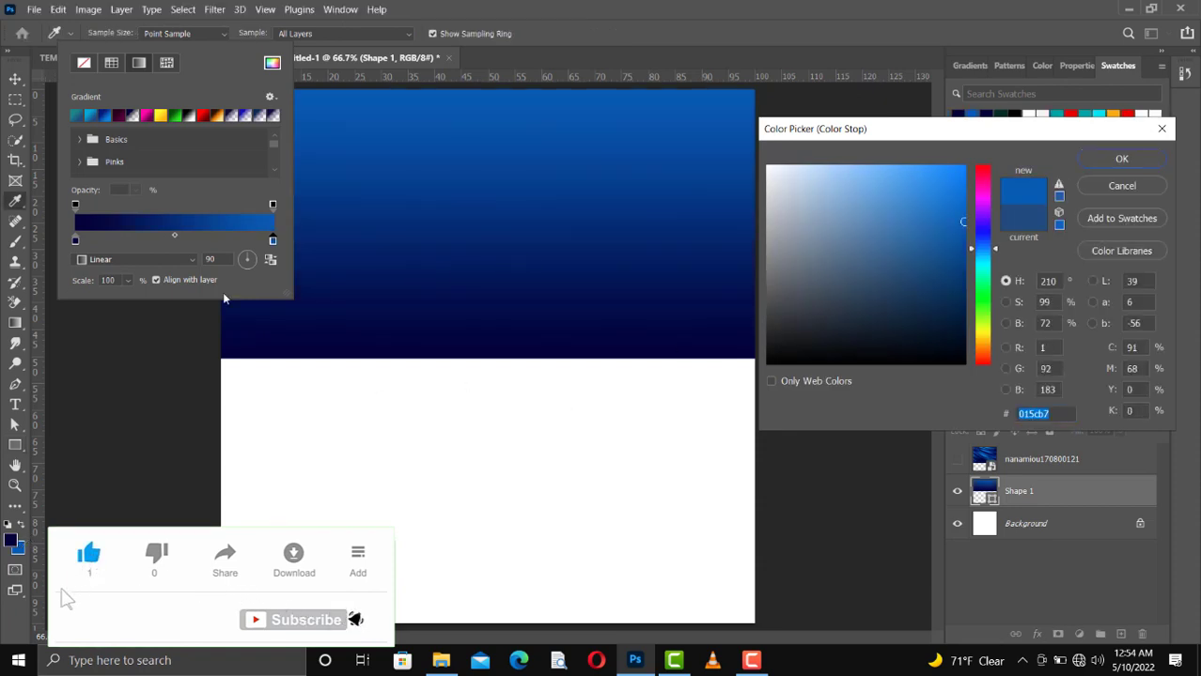
{"action": "key", "text": "Return"}
Step: Make Shape 1's gradient radial and reversed, with the blue at the centre, and set its scale to 264%
{"action": "left_click", "coordinate": [189, 260]}
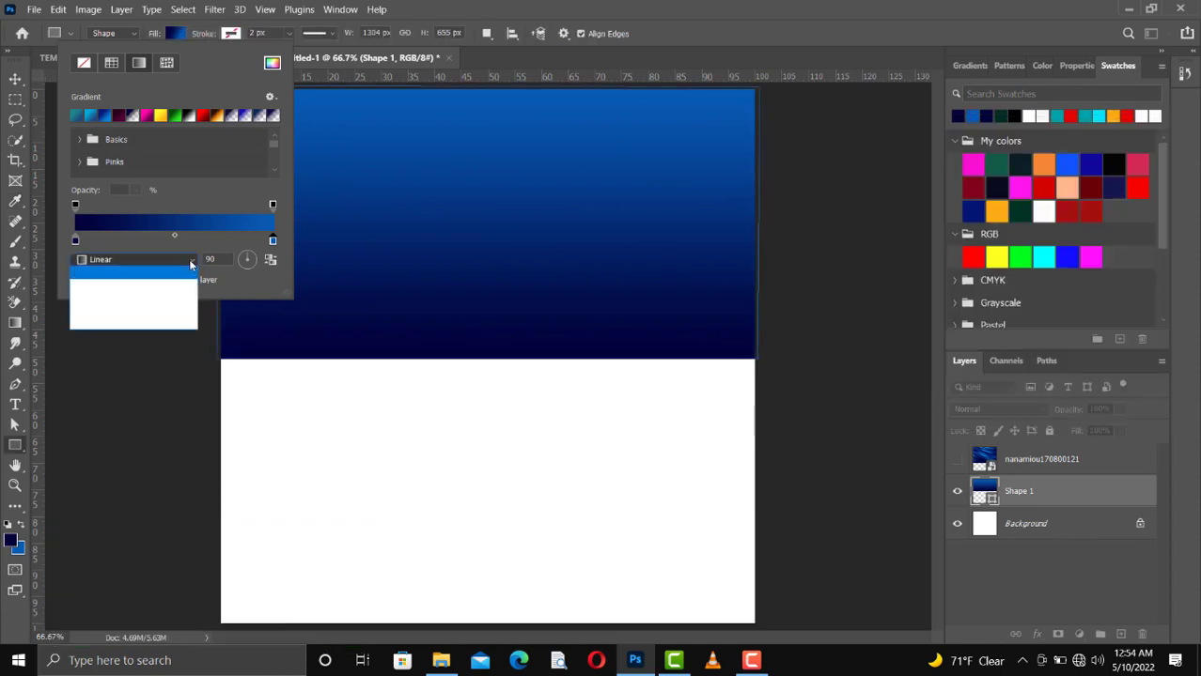
{"action": "left_click", "coordinate": [130, 284]}
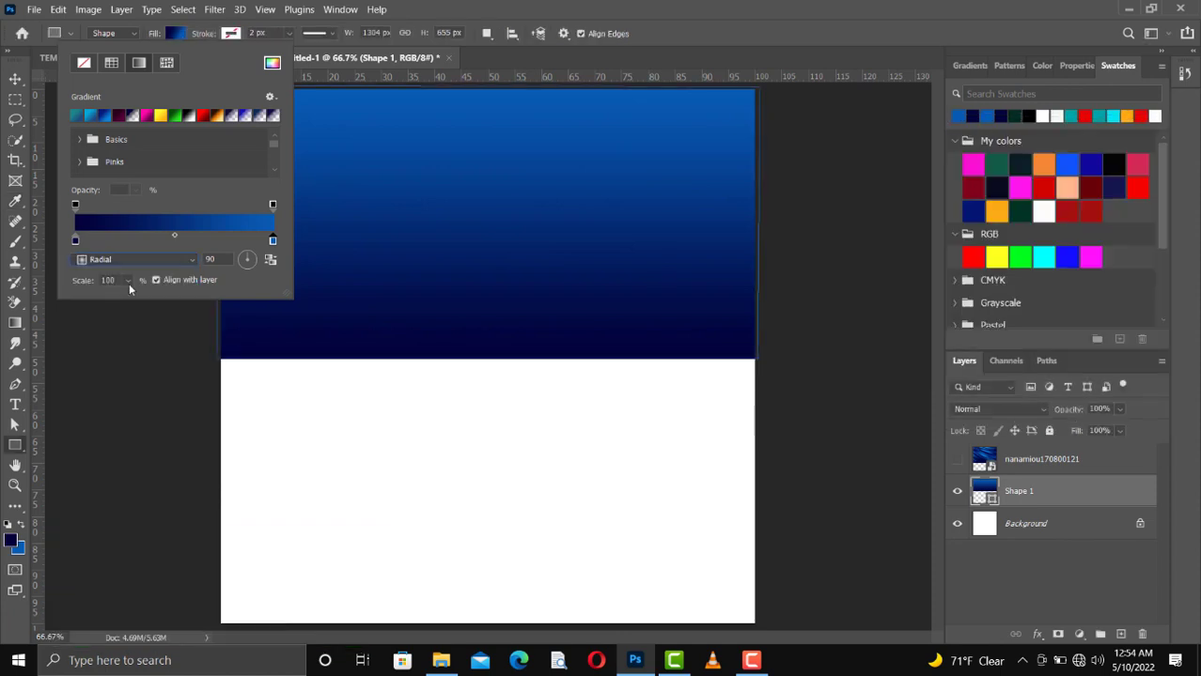
{"action": "left_click", "coordinate": [269, 262]}
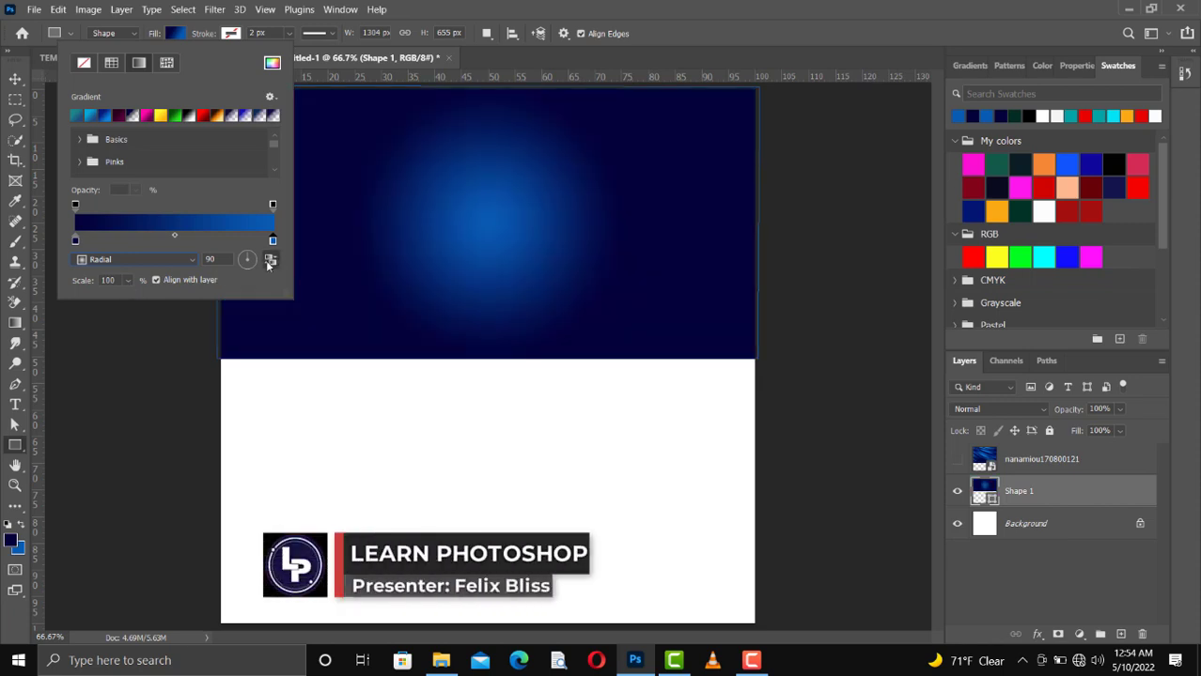
{"action": "left_click", "coordinate": [129, 280]}
{"action": "left_click_drag", "start_coordinate": [133, 300], "coordinate": [144, 303]}
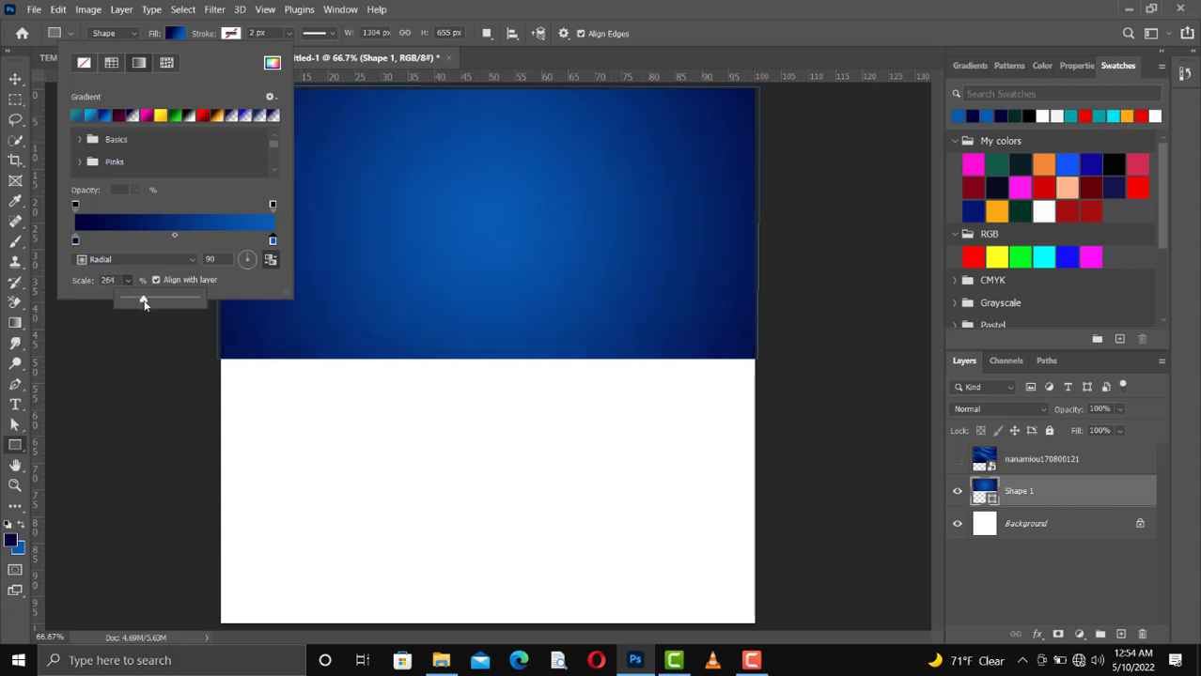
{"action": "left_click", "coordinate": [16, 75]}
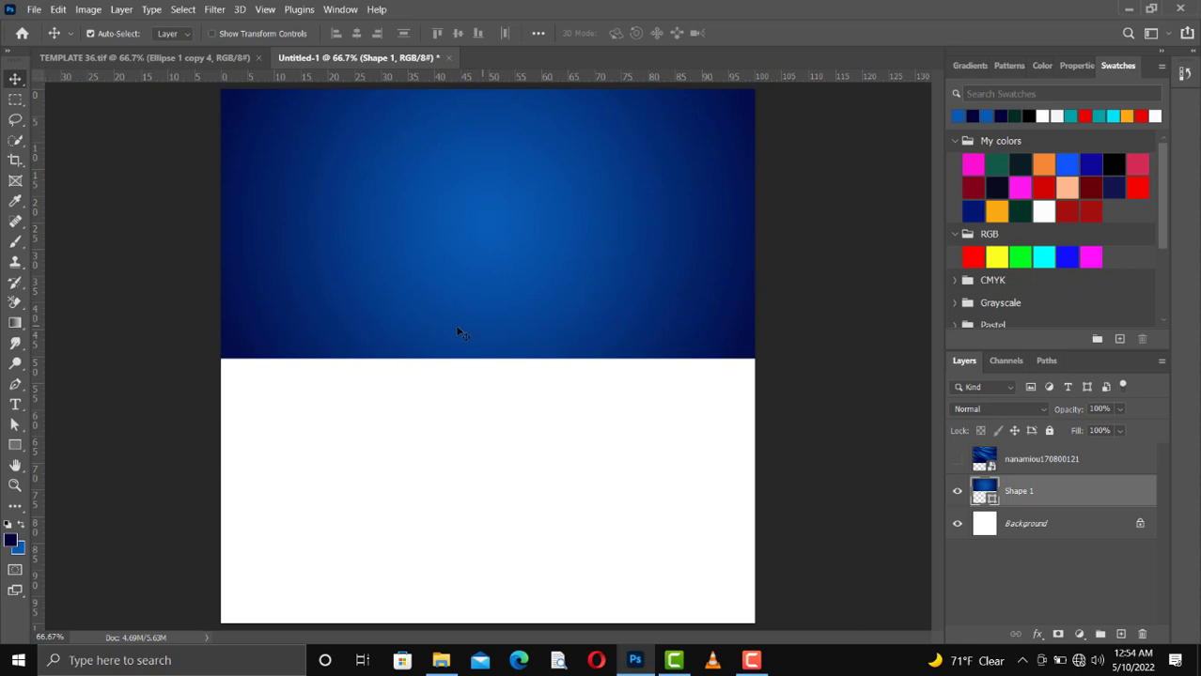
Step: Bend Shape 1's straight bottom edge into a downward arc with the Curvature Pen tool, making the shape about 994 px high
{"action": "left_click", "coordinate": [17, 386]}
{"action": "left_click", "coordinate": [19, 387]}
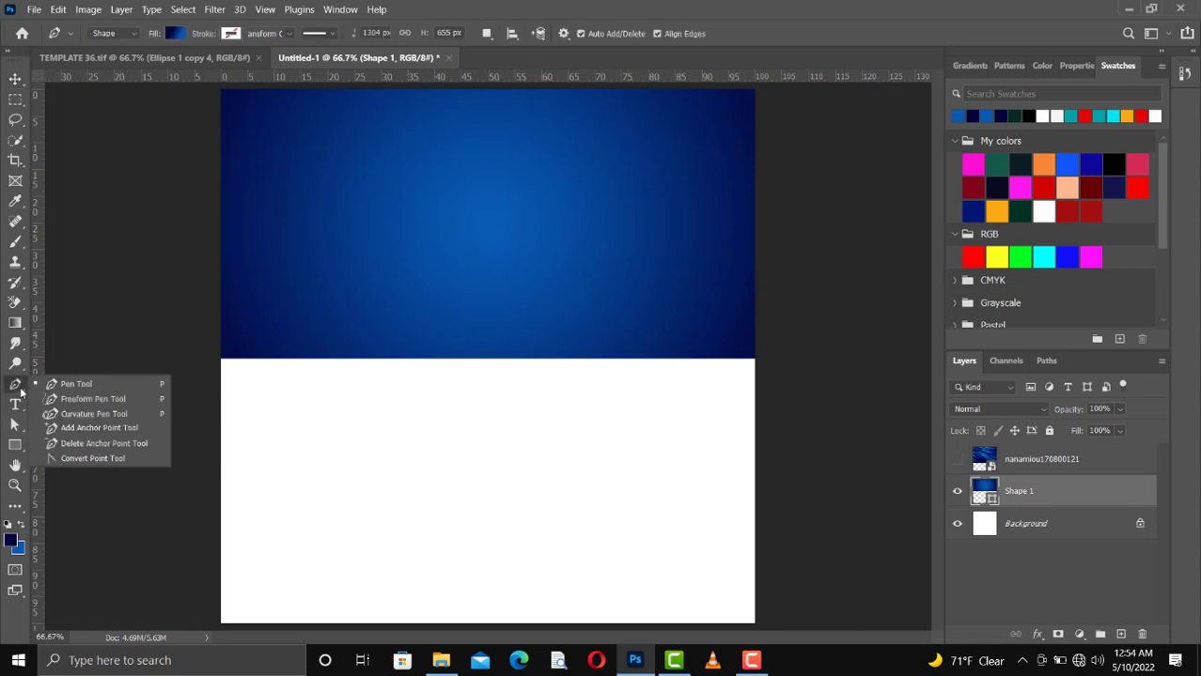
{"action": "left_click", "coordinate": [73, 384]}
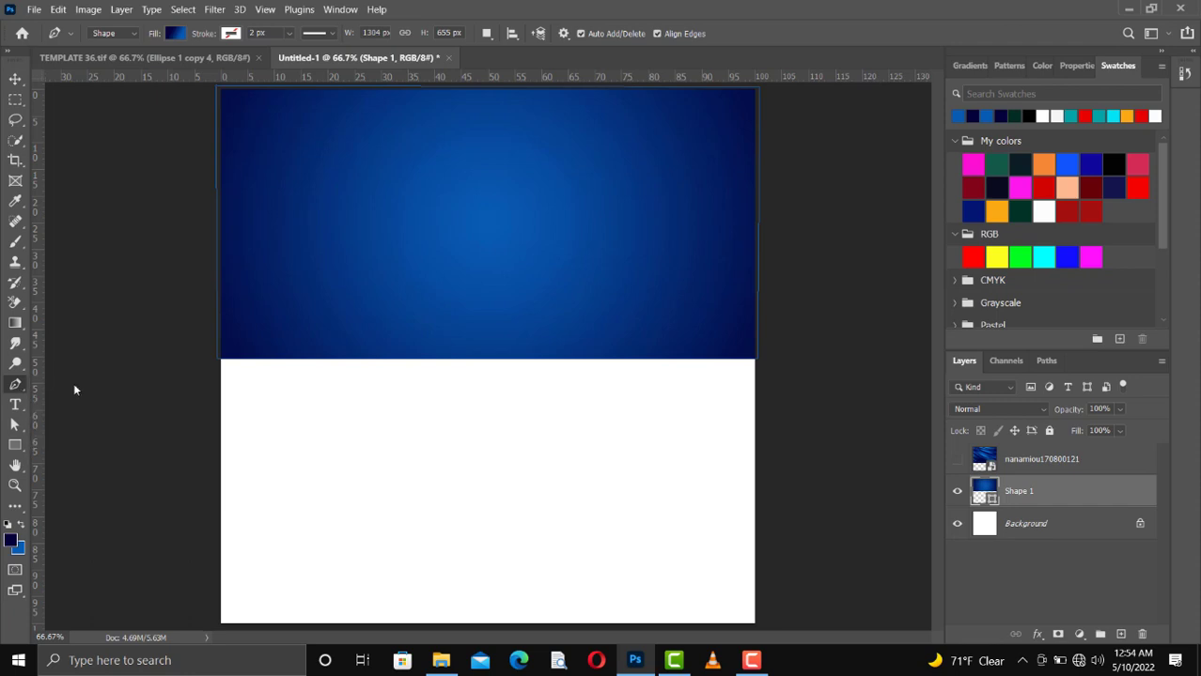
{"action": "right_click", "coordinate": [17, 386]}
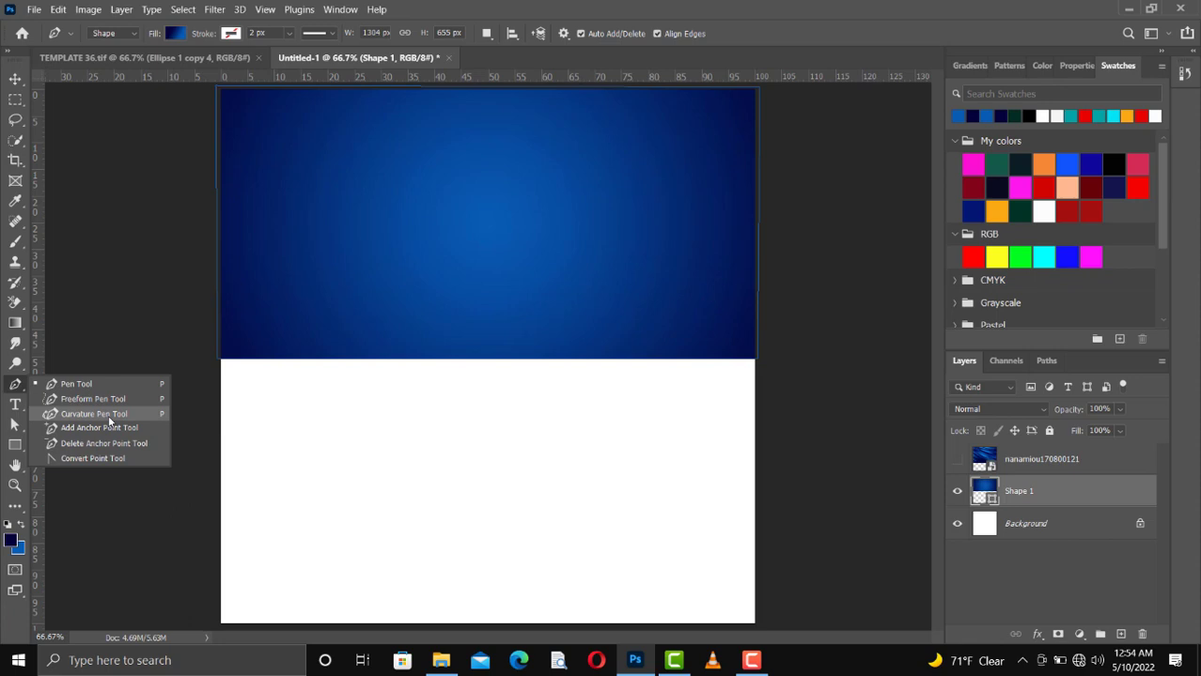
{"action": "left_click", "coordinate": [109, 420]}
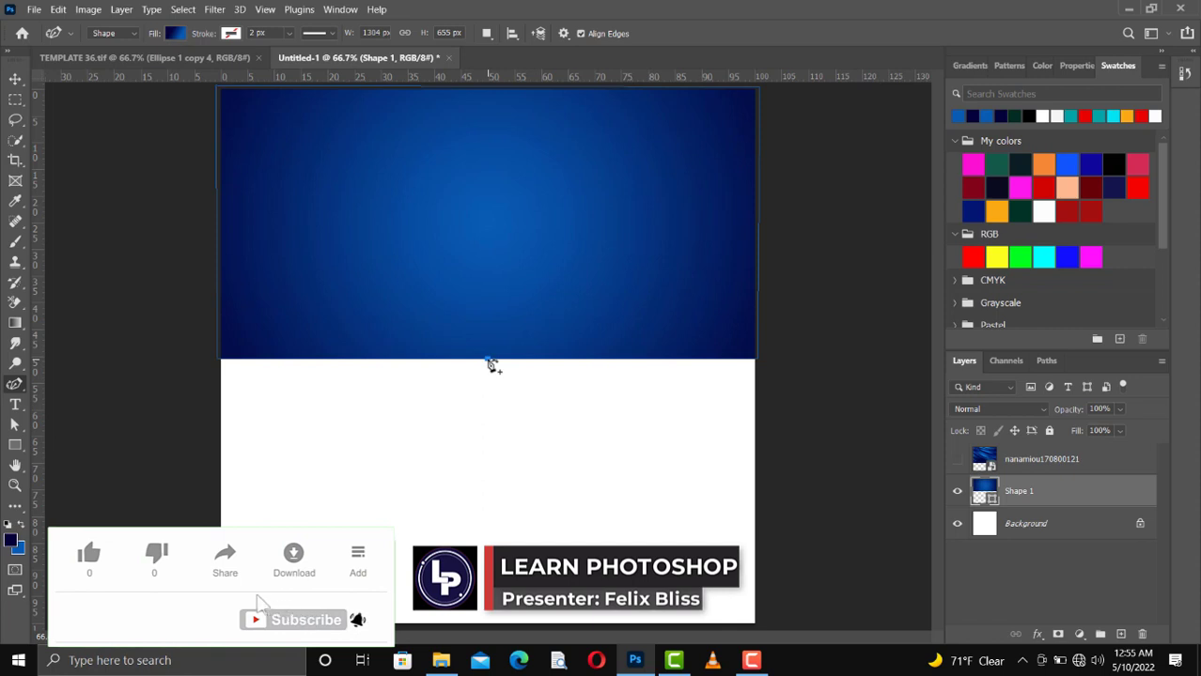
{"action": "left_click_drag", "start_coordinate": [490, 363], "coordinate": [483, 503]}
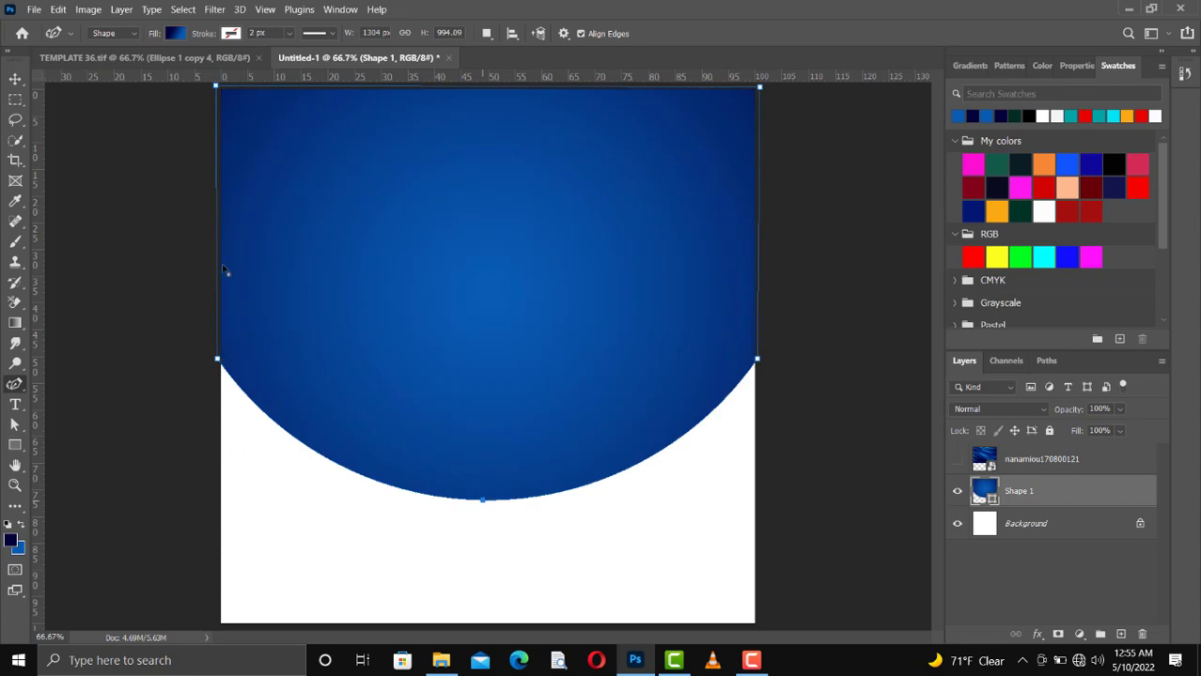
Step: Move the curved Shape 1 straight up until the lowest point of its arc sits slightly below the canvas's middle
{"action": "left_click", "coordinate": [14, 79]}
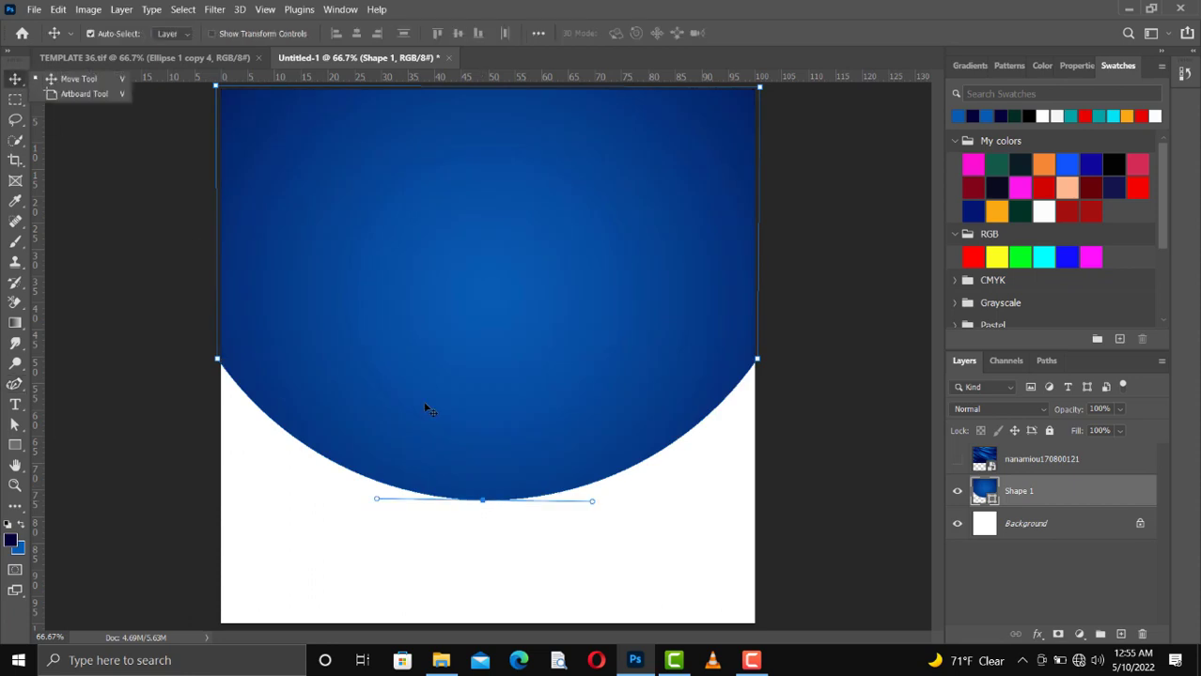
{"action": "left_click", "coordinate": [508, 319]}
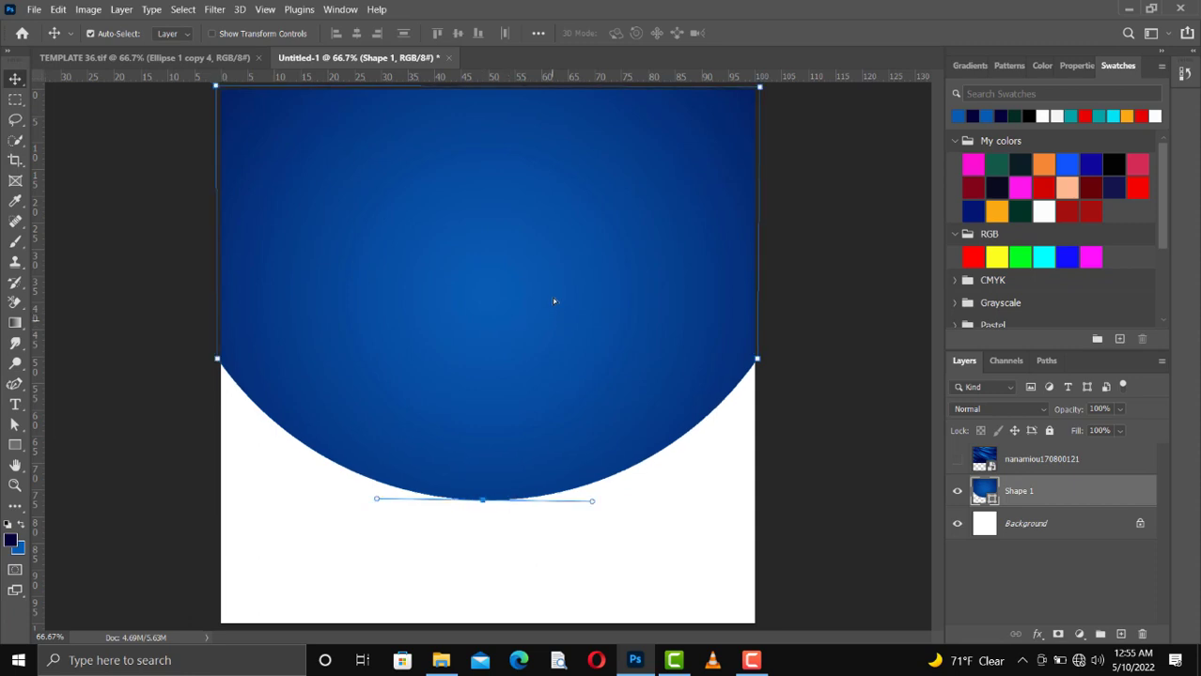
{"action": "left_click_drag", "start_coordinate": [552, 289], "coordinate": [554, 231]}
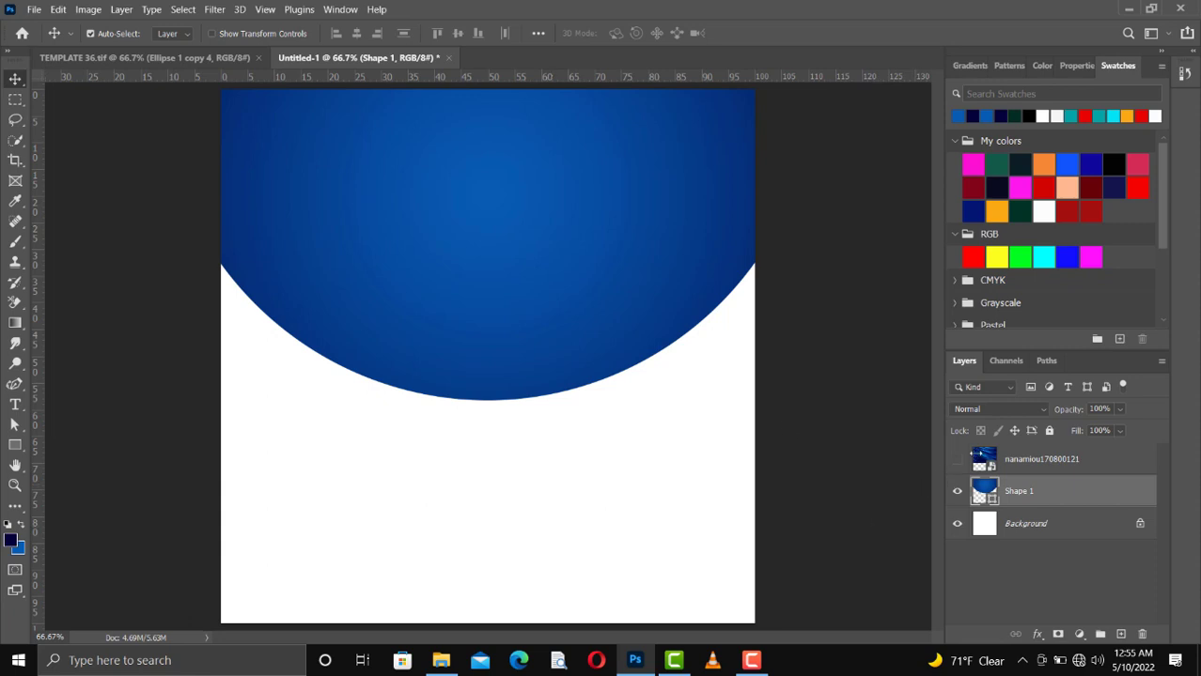
Step: Show the nanamiou170800121 layer clipped to Shape 1 and set its blend mode to Multiply
{"action": "left_click", "coordinate": [957, 461]}
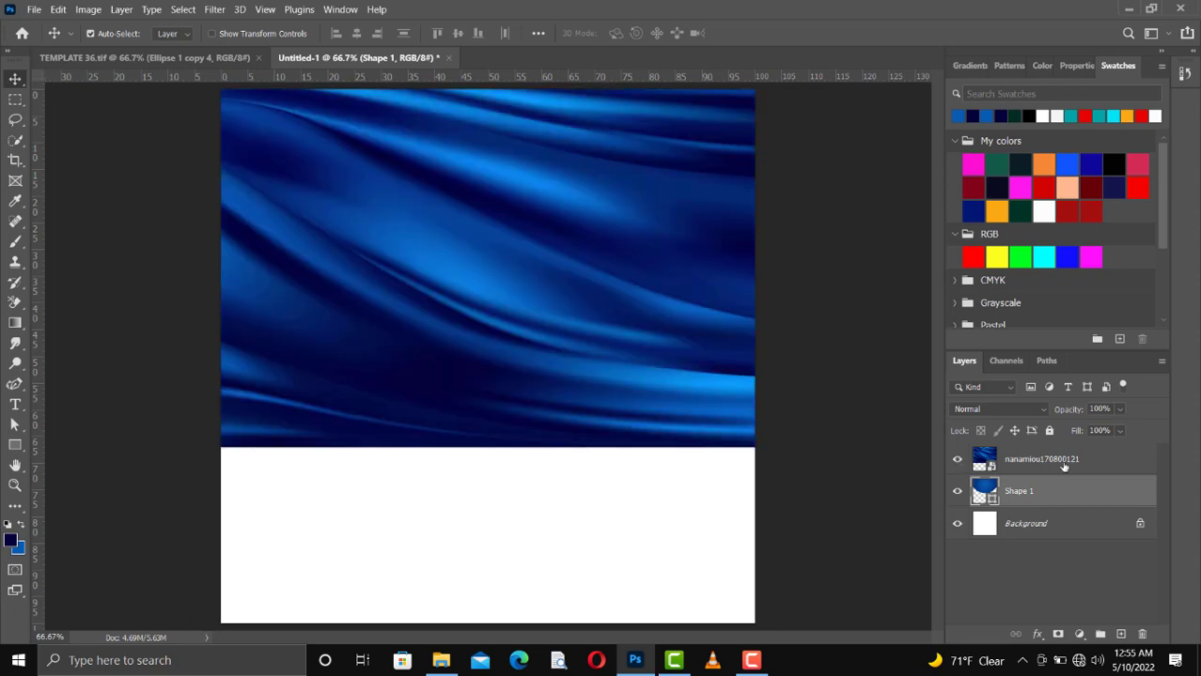
{"action": "left_click", "coordinate": [1058, 464]}
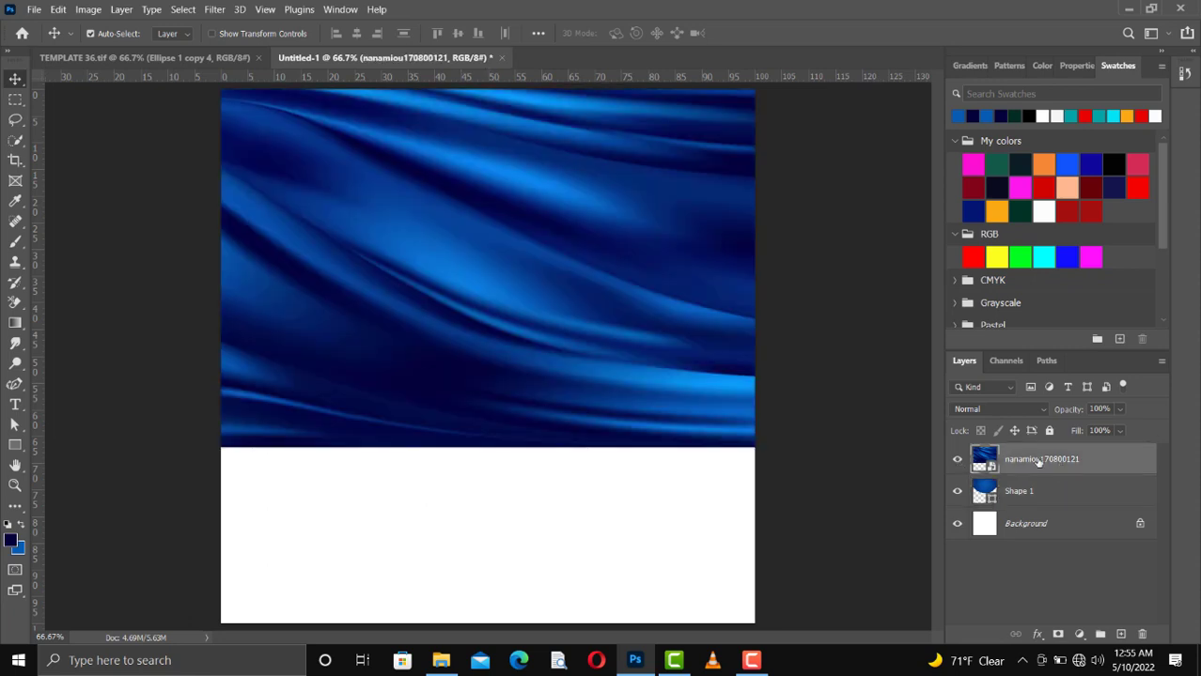
{"action": "right_click", "coordinate": [1037, 461]}
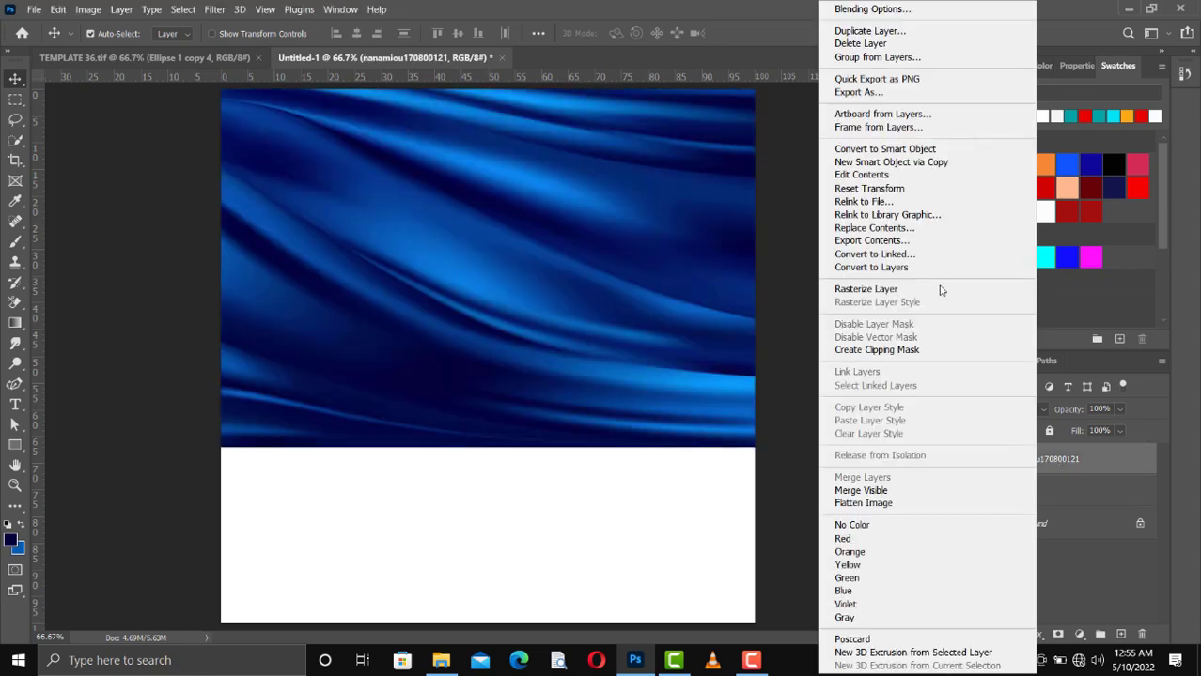
{"action": "left_click", "coordinate": [892, 350]}
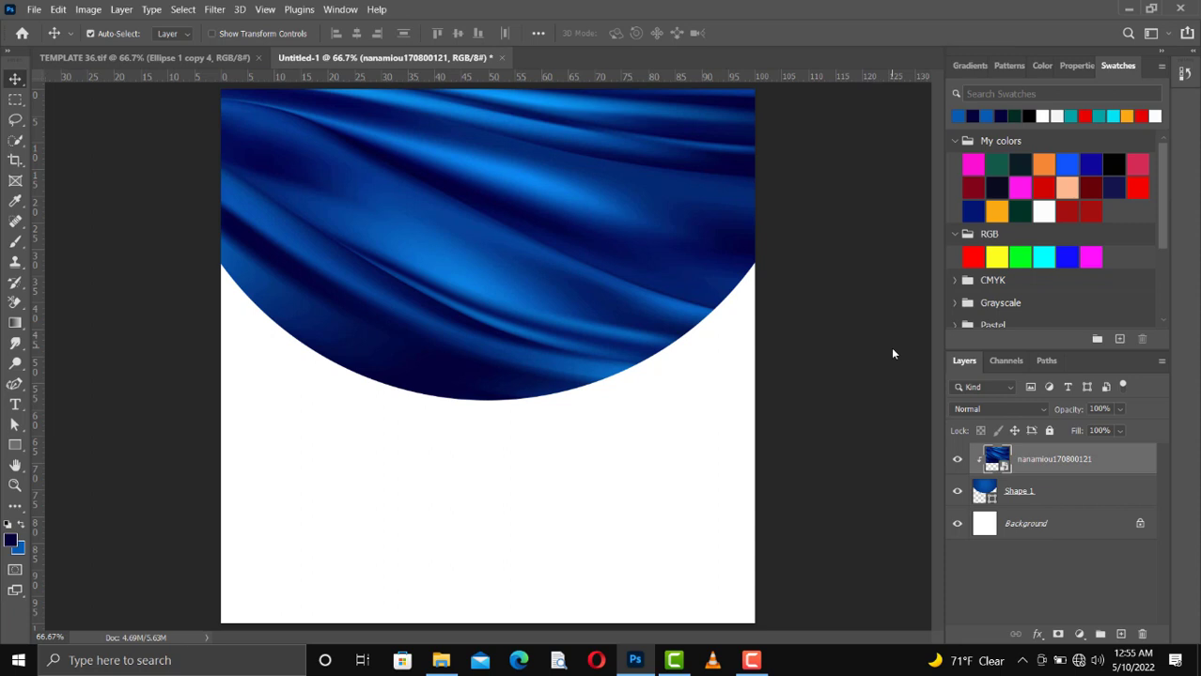
{"action": "left_click", "coordinate": [982, 413]}
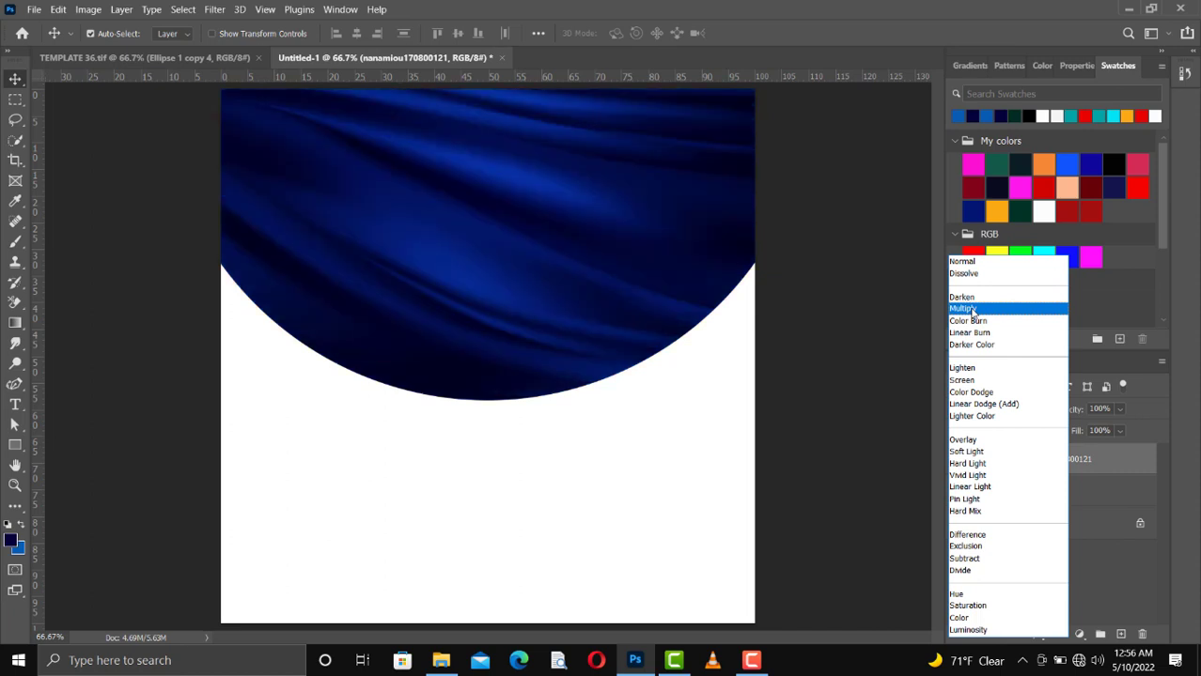
{"action": "left_click", "coordinate": [972, 310]}
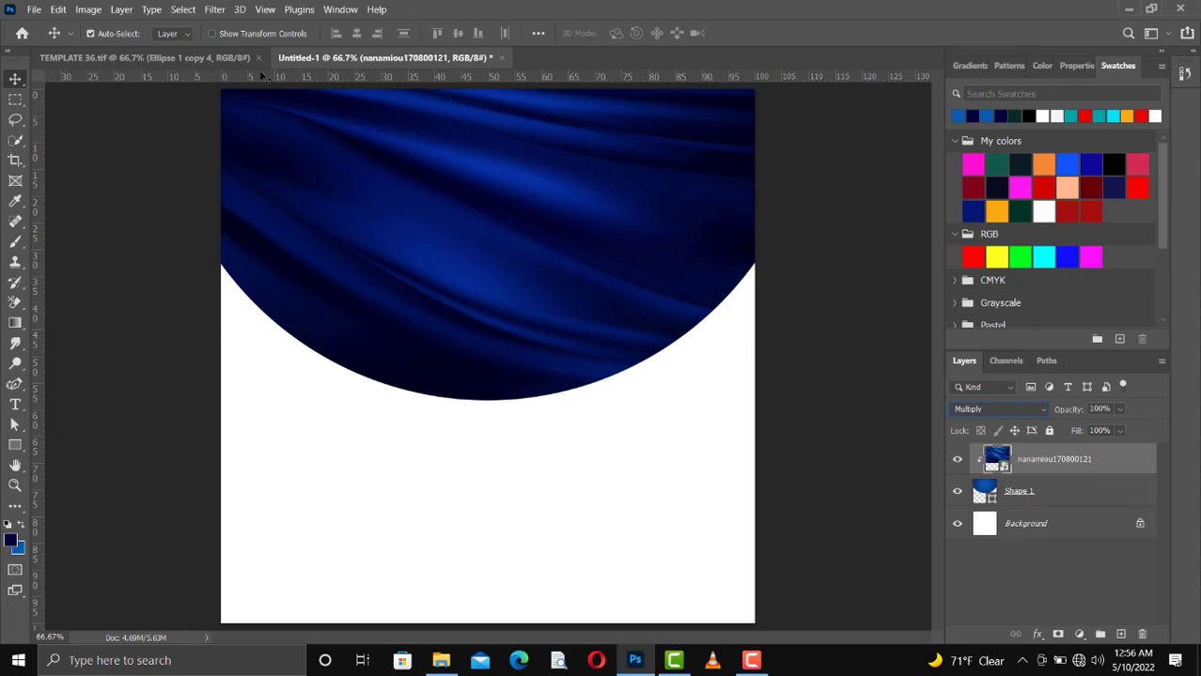
Step: Apply a strong Gaussian Blur to the nanamiou170800121 layer so the fabric folds soften into diffuse patches of light
{"action": "left_click", "coordinate": [214, 11]}
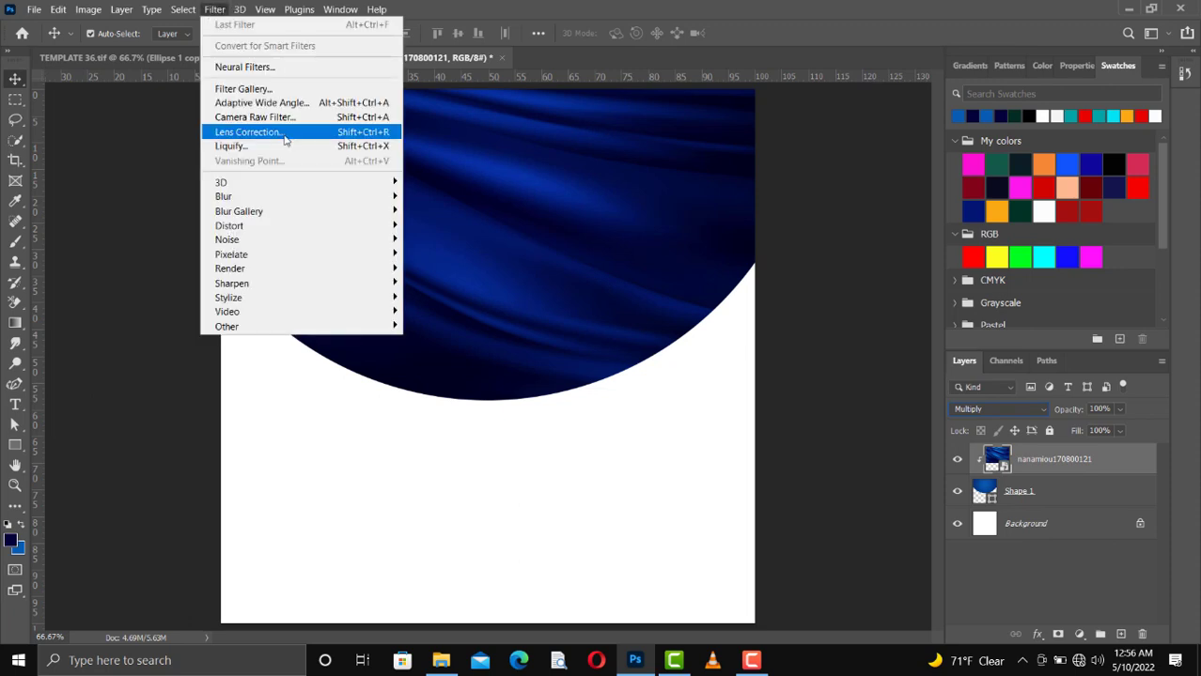
{"action": "mouse_move", "coordinate": [306, 199]}
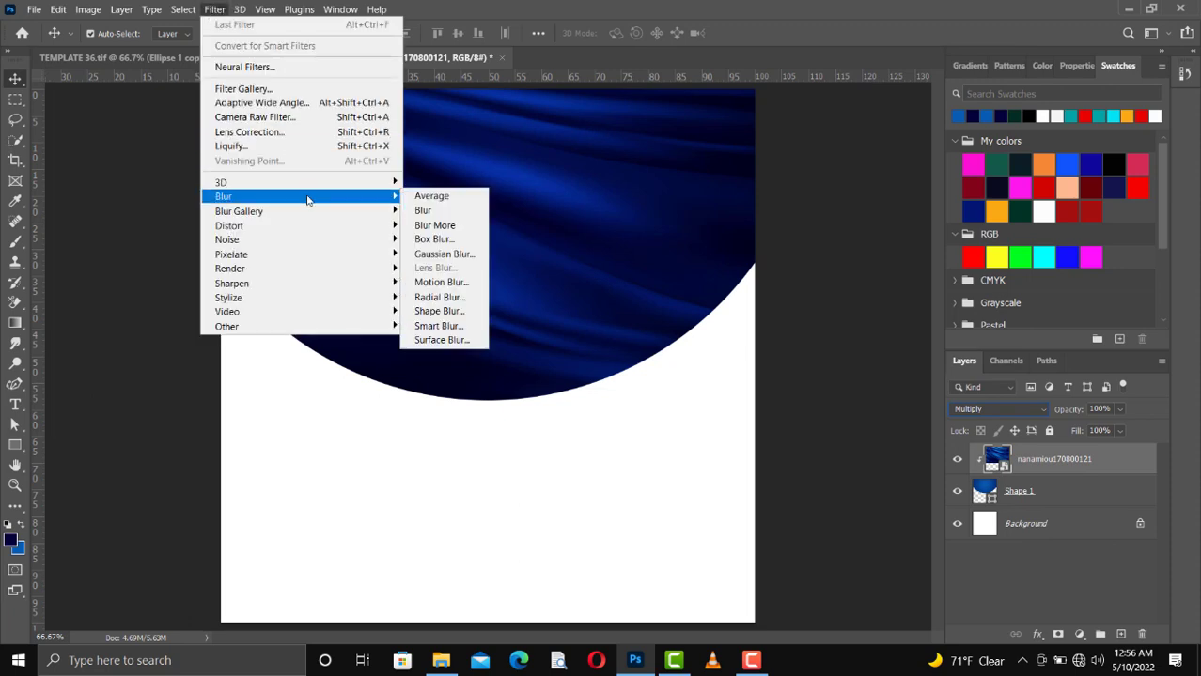
{"action": "left_click", "coordinate": [430, 256]}
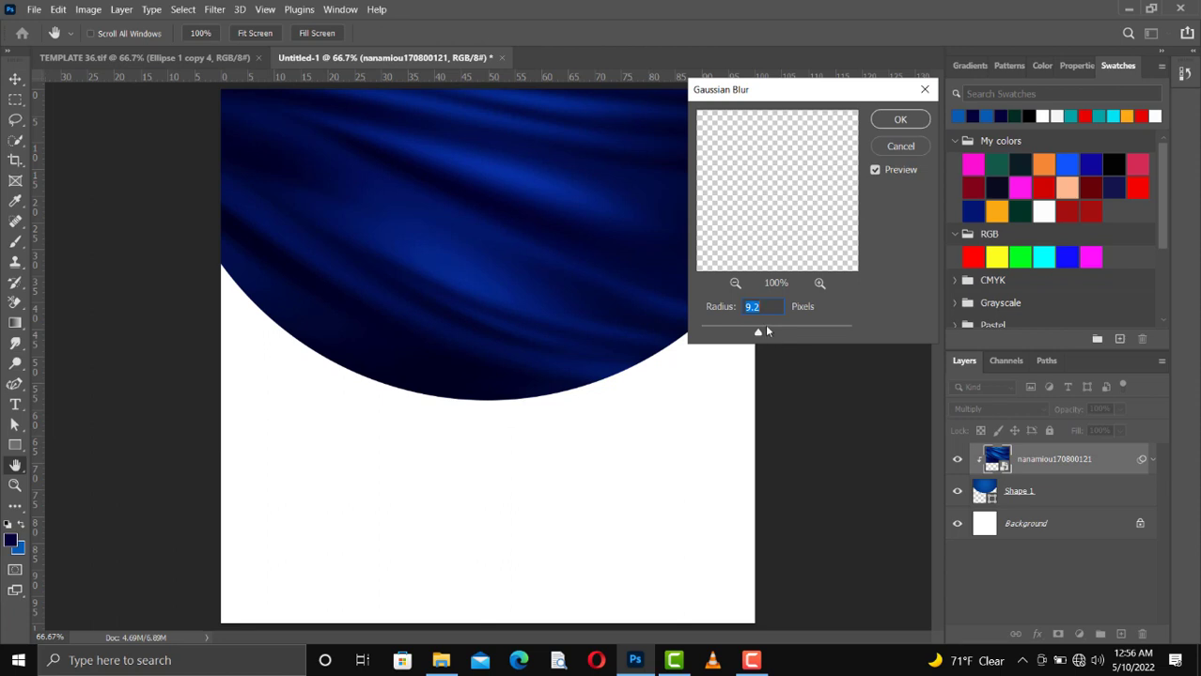
{"action": "left_click", "coordinate": [766, 330]}
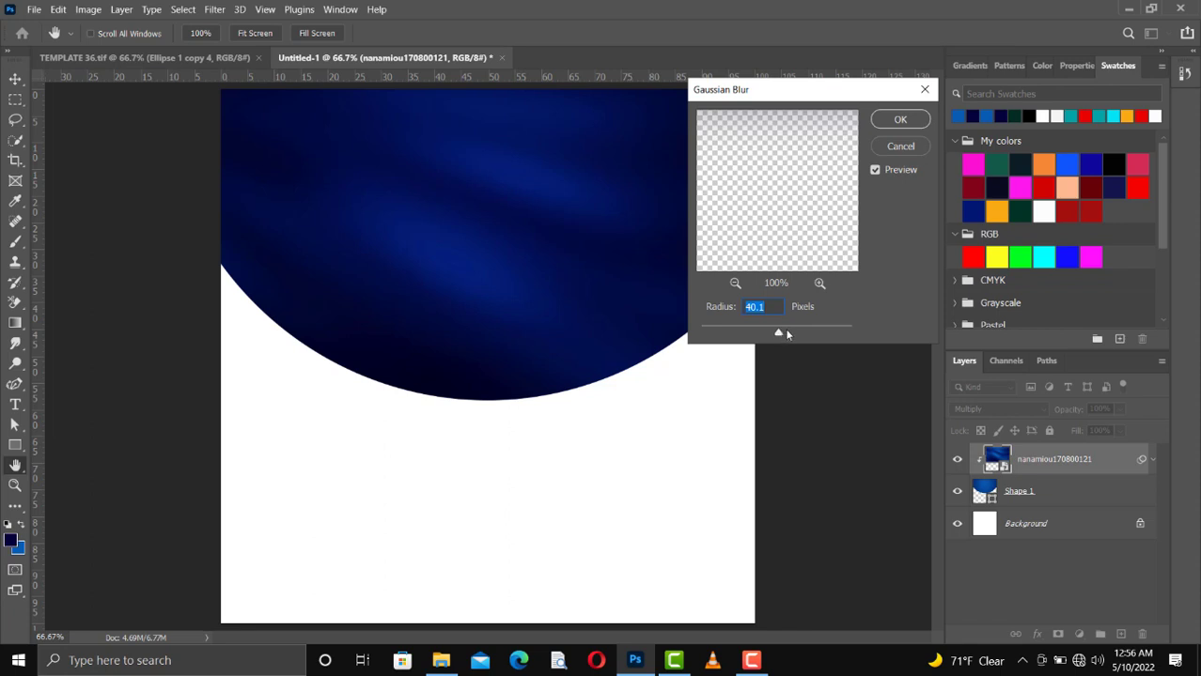
{"action": "left_click", "coordinate": [788, 334]}
{"action": "left_click_drag", "start_coordinate": [785, 335], "coordinate": [781, 336]}
{"action": "left_click_drag", "start_coordinate": [786, 331], "coordinate": [791, 331]}
{"action": "left_click", "coordinate": [900, 120]}
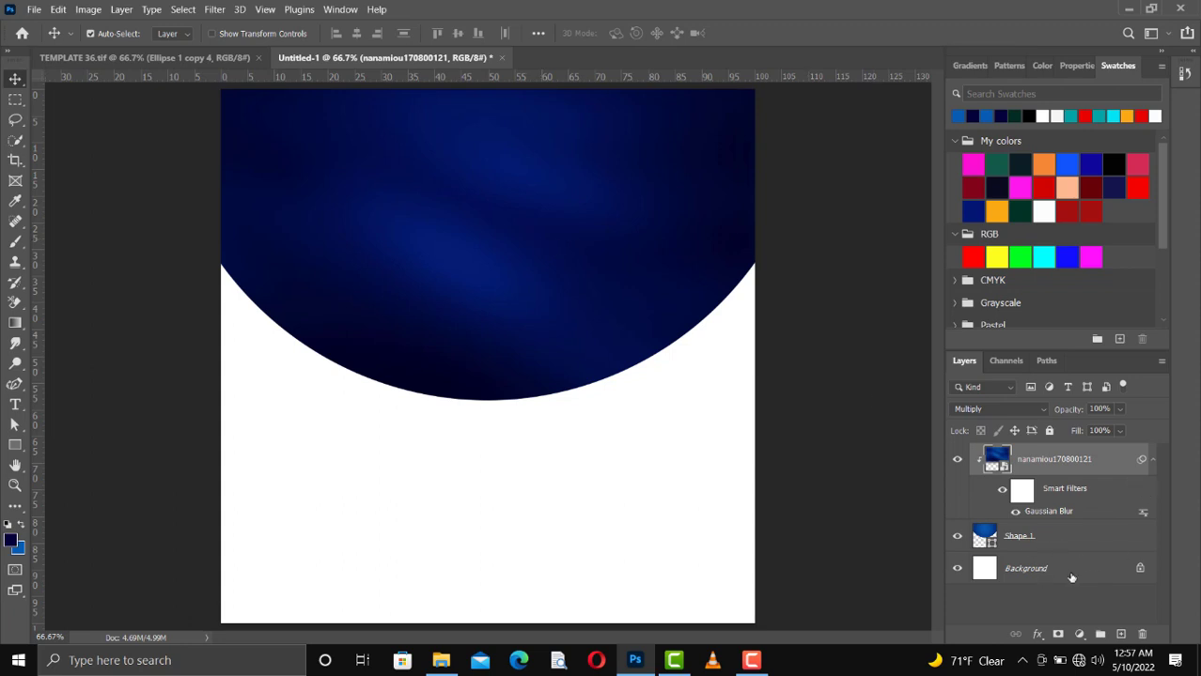
Step: Unlock the Background layer and group it with Shape 1 and the fabric layer under the name "background"
{"action": "left_click", "coordinate": [1139, 569]}
{"action": "left_click", "coordinate": [1062, 459], "text": "shift"}
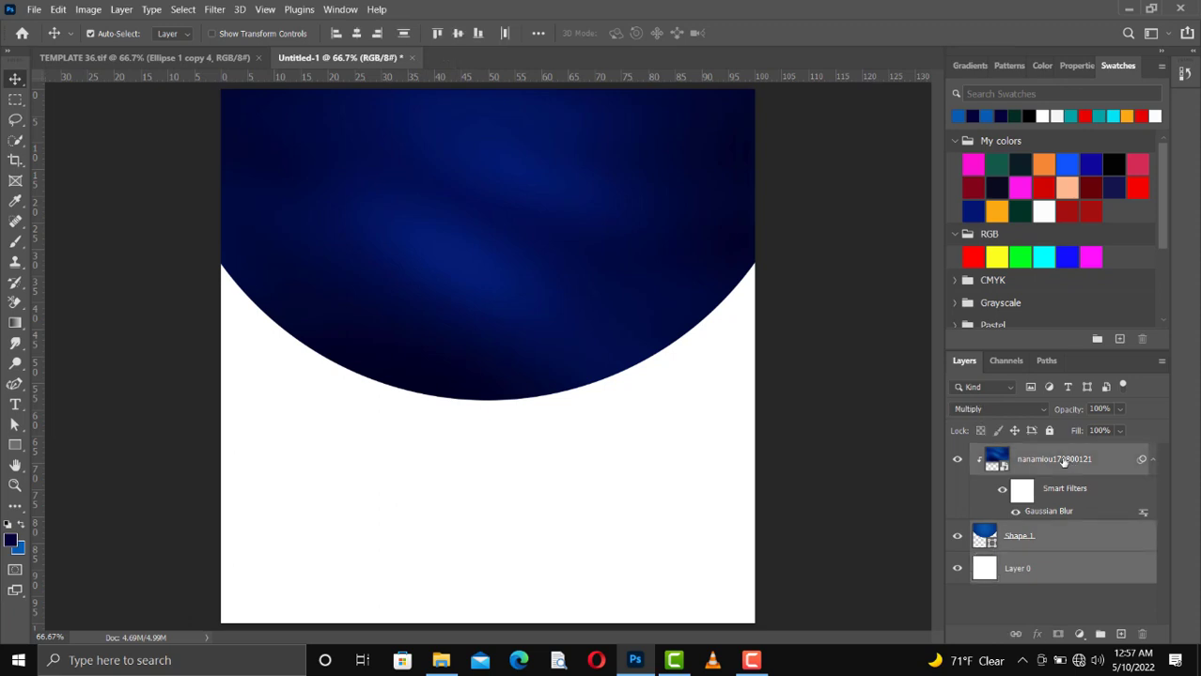
{"action": "key", "text": "ctrl+g"}
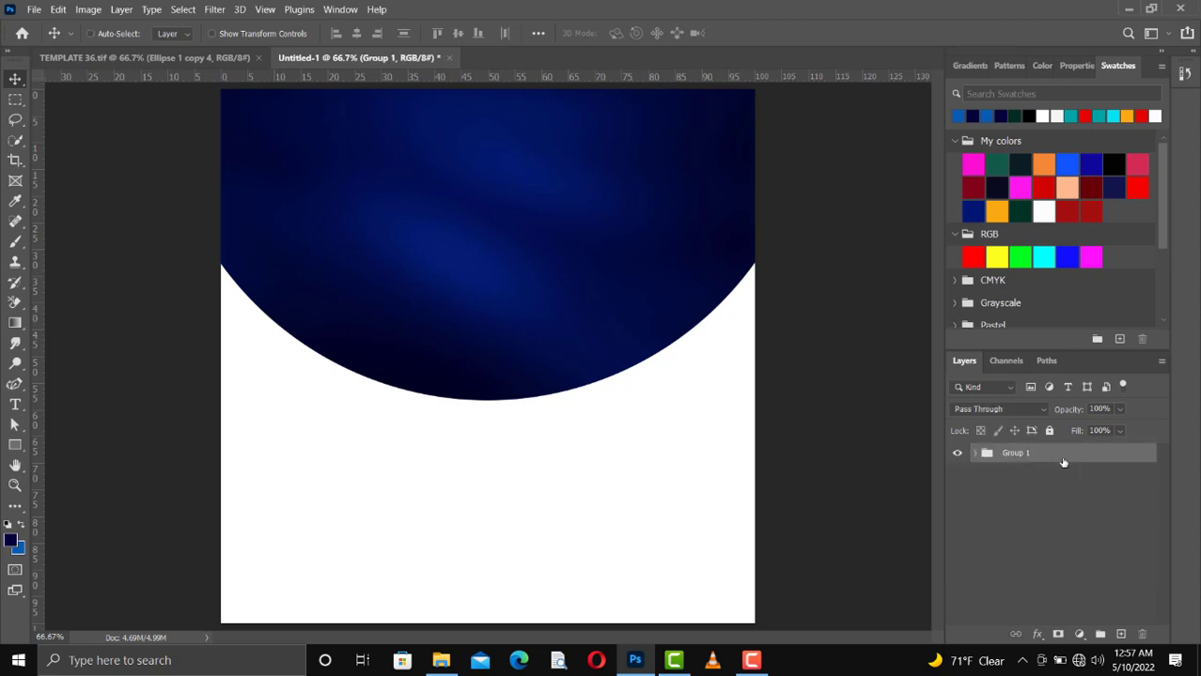
{"action": "double_click", "coordinate": [1014, 453]}
{"action": "type", "text": "background"}
{"action": "key", "text": "Return"}
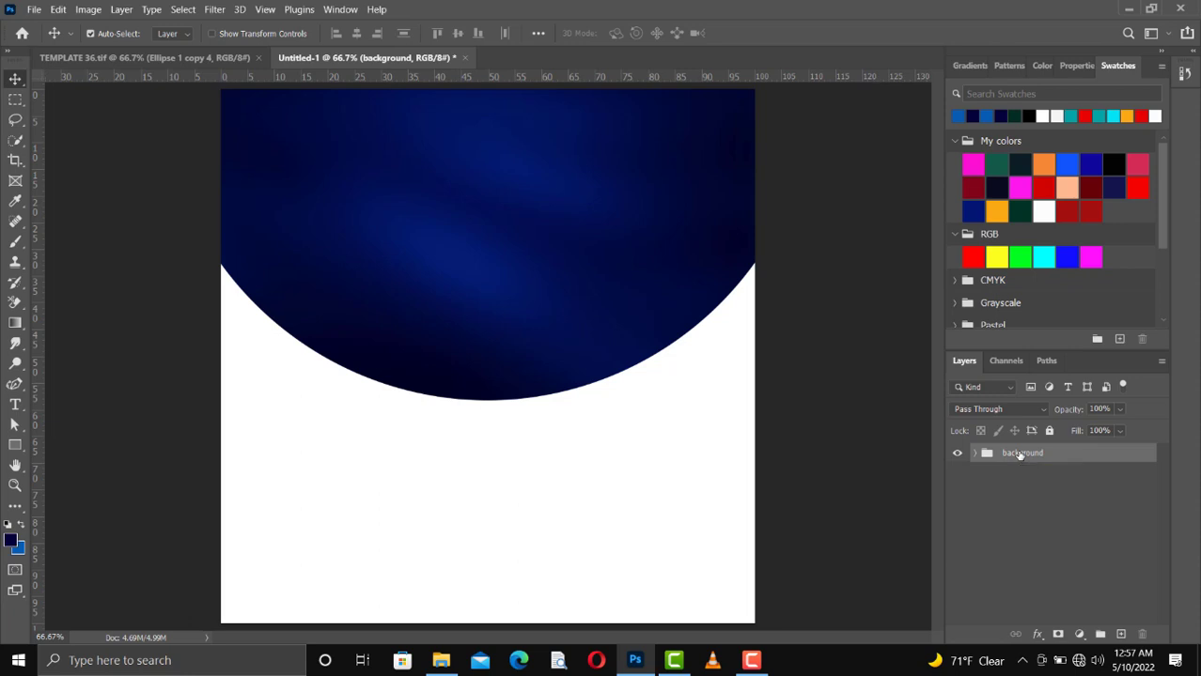
Step: Copy the HAPPY BIRTHDAY text from TEMPLATE 36.tif into the Untitled-1 design and recolor it white
{"action": "left_click", "coordinate": [146, 57]}
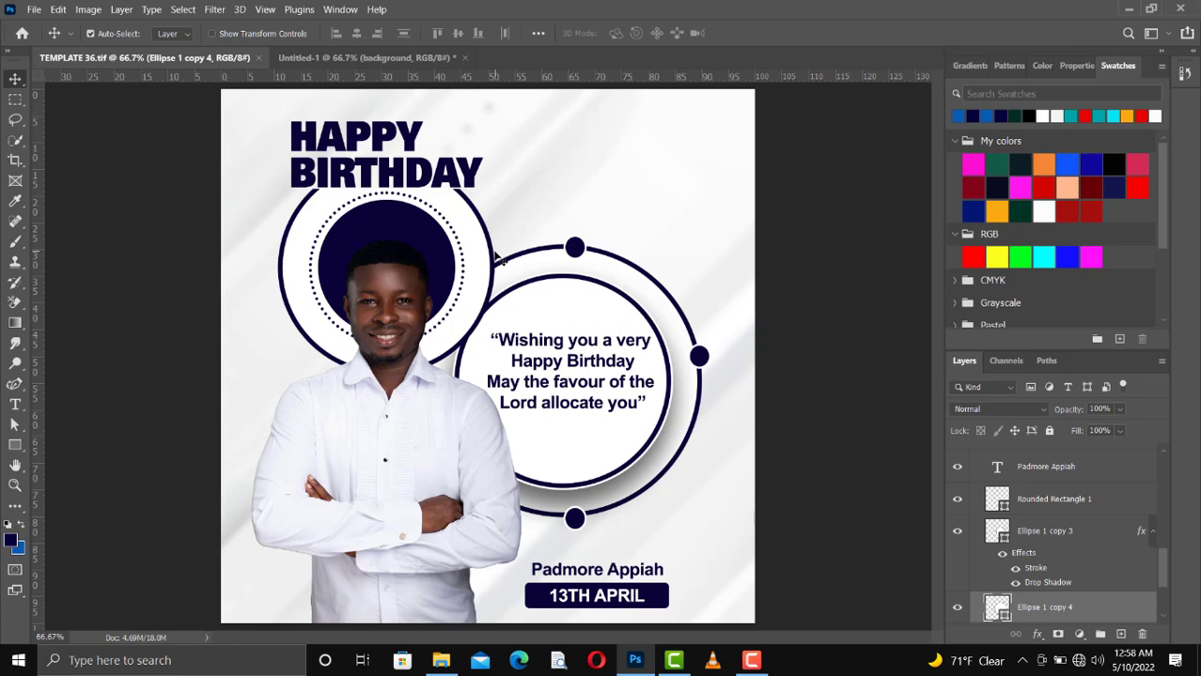
{"action": "left_click", "coordinate": [432, 186]}
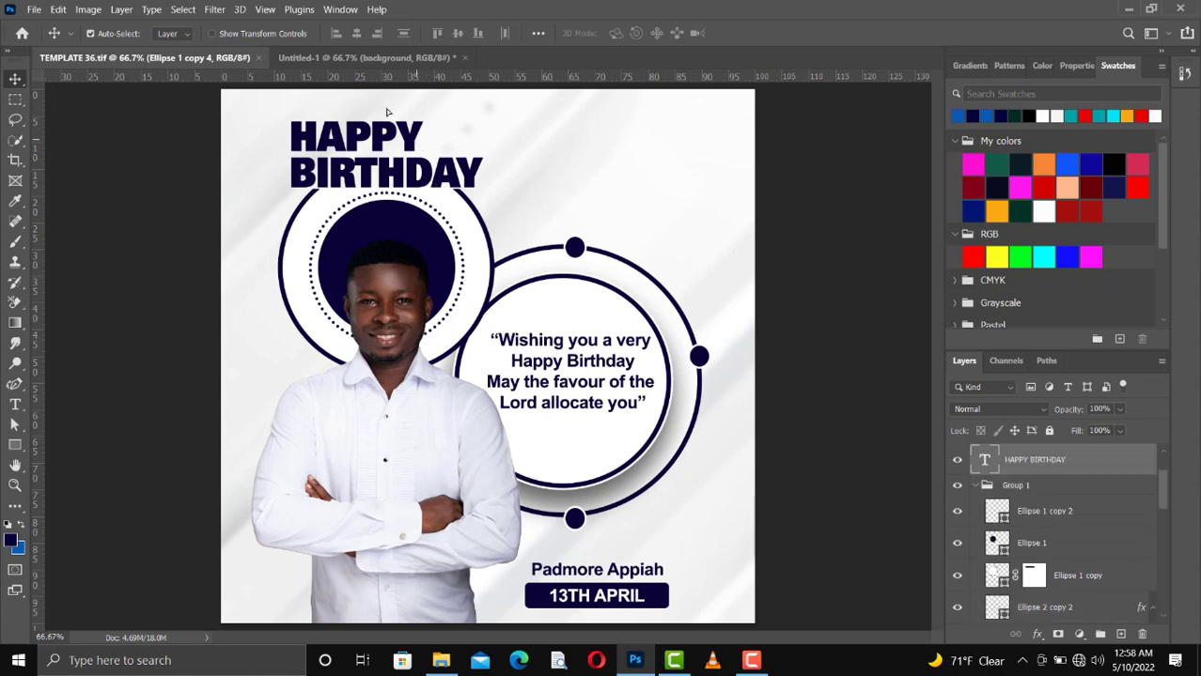
{"action": "left_click_drag", "start_coordinate": [370, 84], "coordinate": [467, 226]}
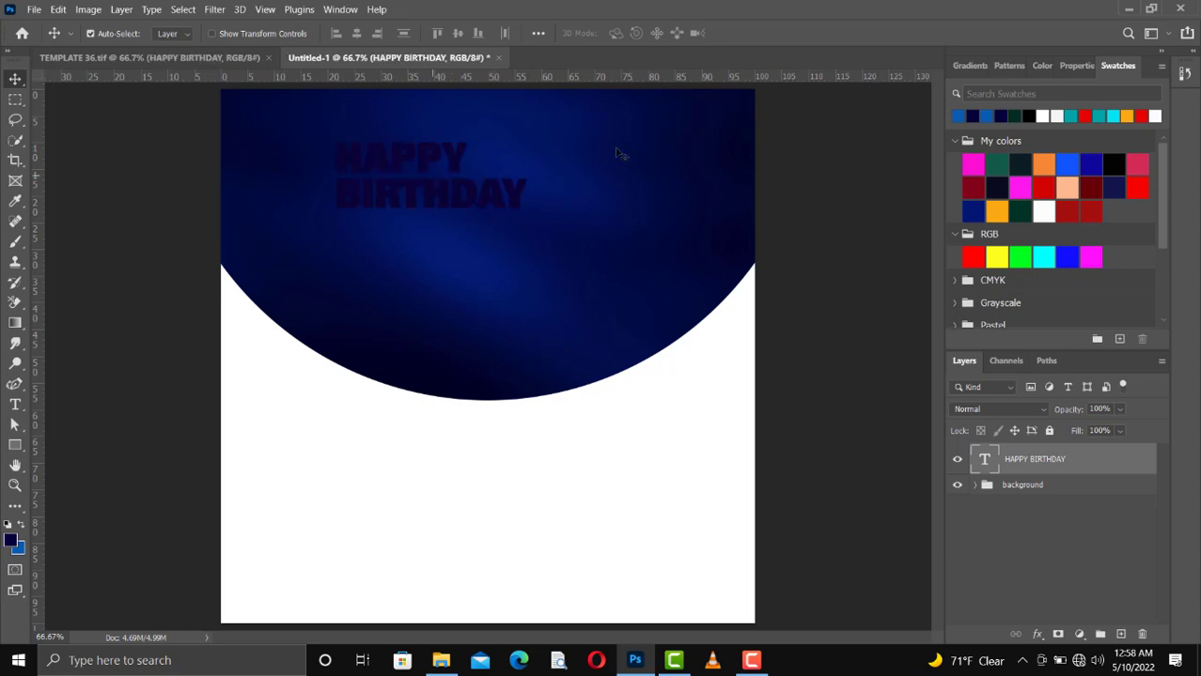
{"action": "left_click", "coordinate": [1044, 214], "text": "ctrl"}
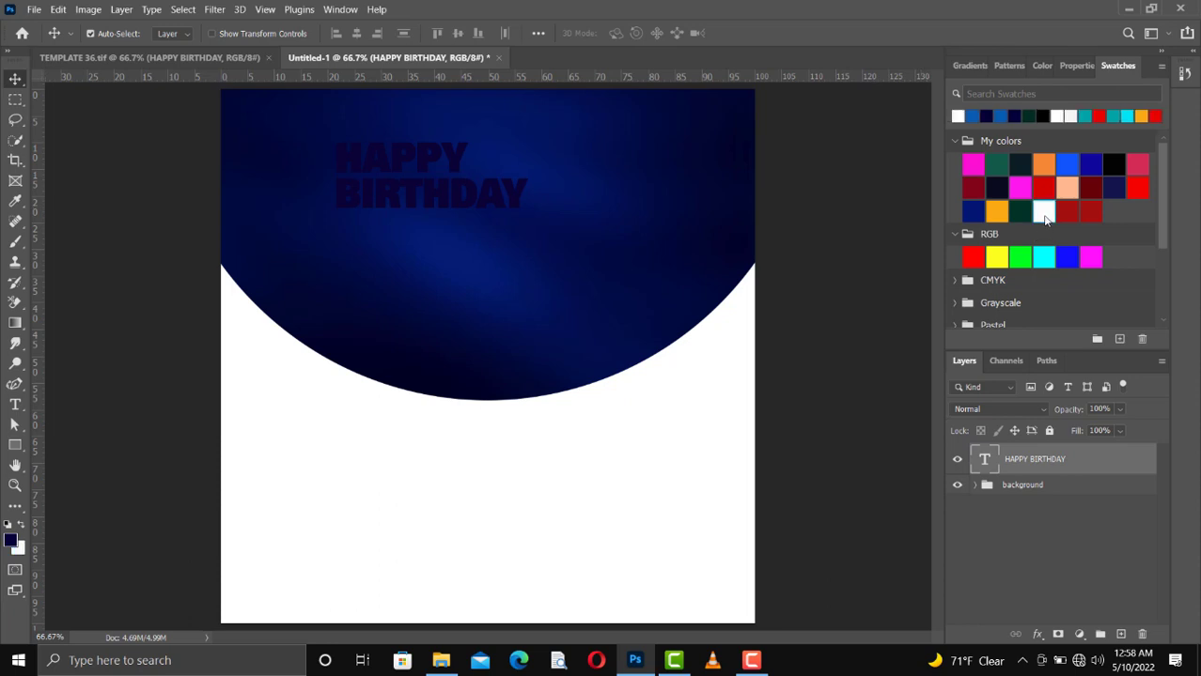
{"action": "key", "text": "ctrl+BackSpace"}
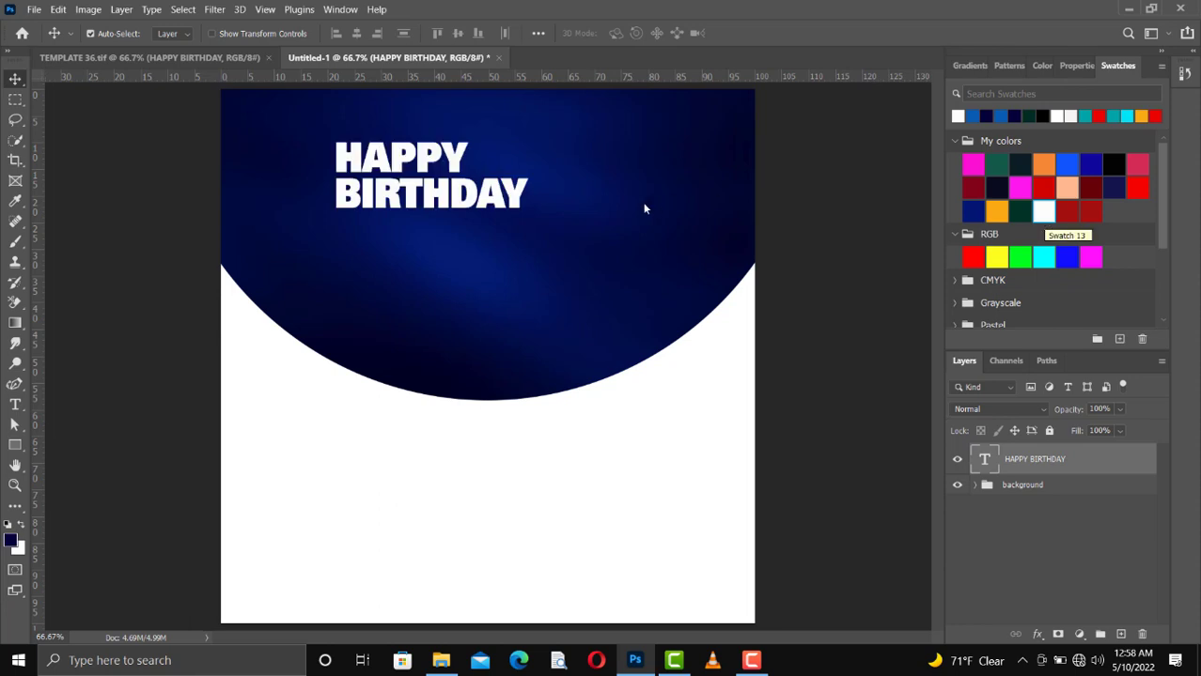
Step: Center-align the HAPPY BIRTHDAY paragraph and place it horizontally centered in the upper part of the blue shape
{"action": "left_click", "coordinate": [1070, 68]}
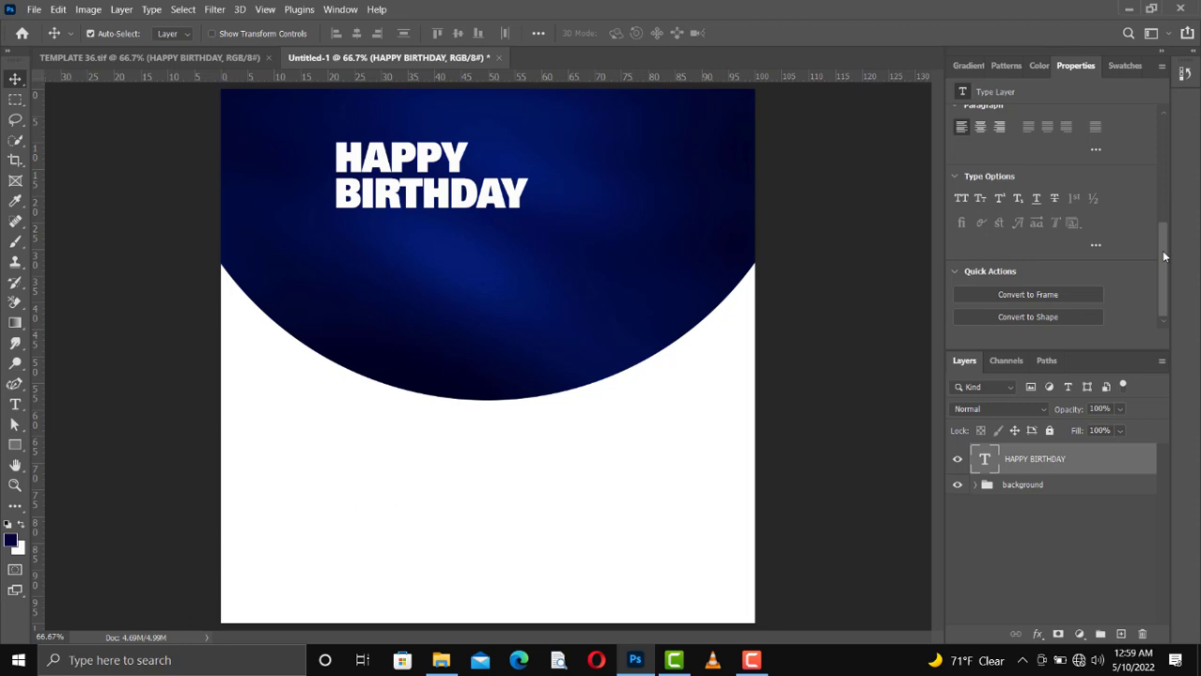
{"action": "scroll", "coordinate": [1161, 223], "scroll_direction": "up", "scroll_amount": 2}
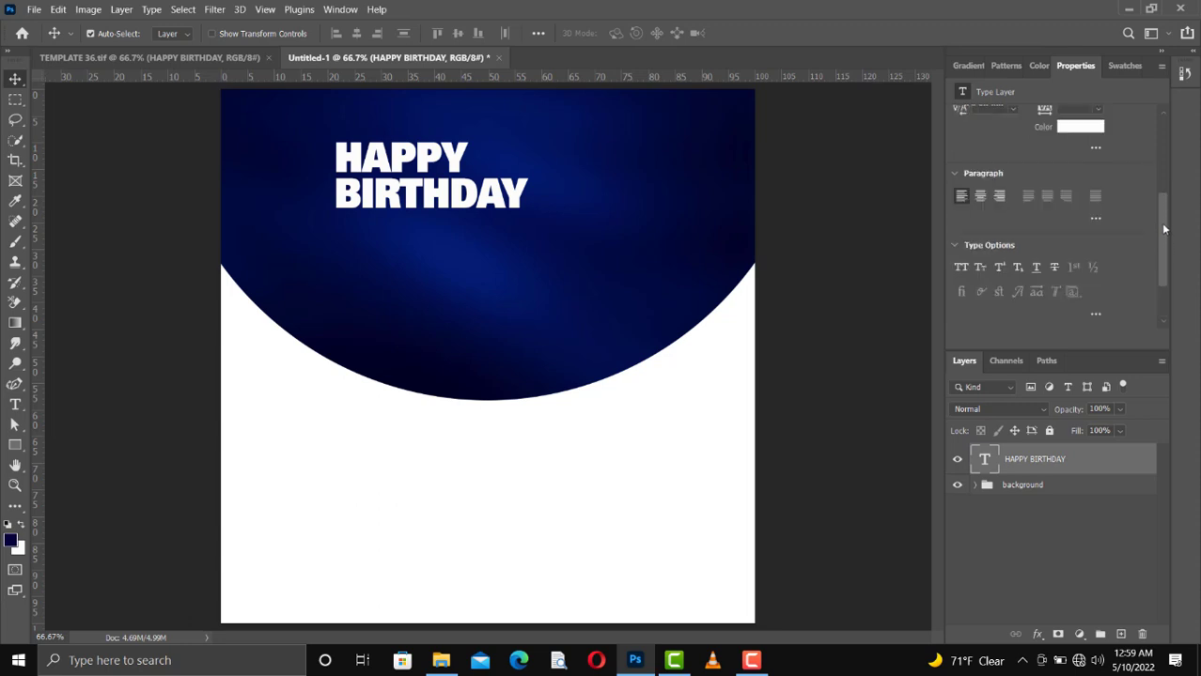
{"action": "left_click", "coordinate": [981, 206]}
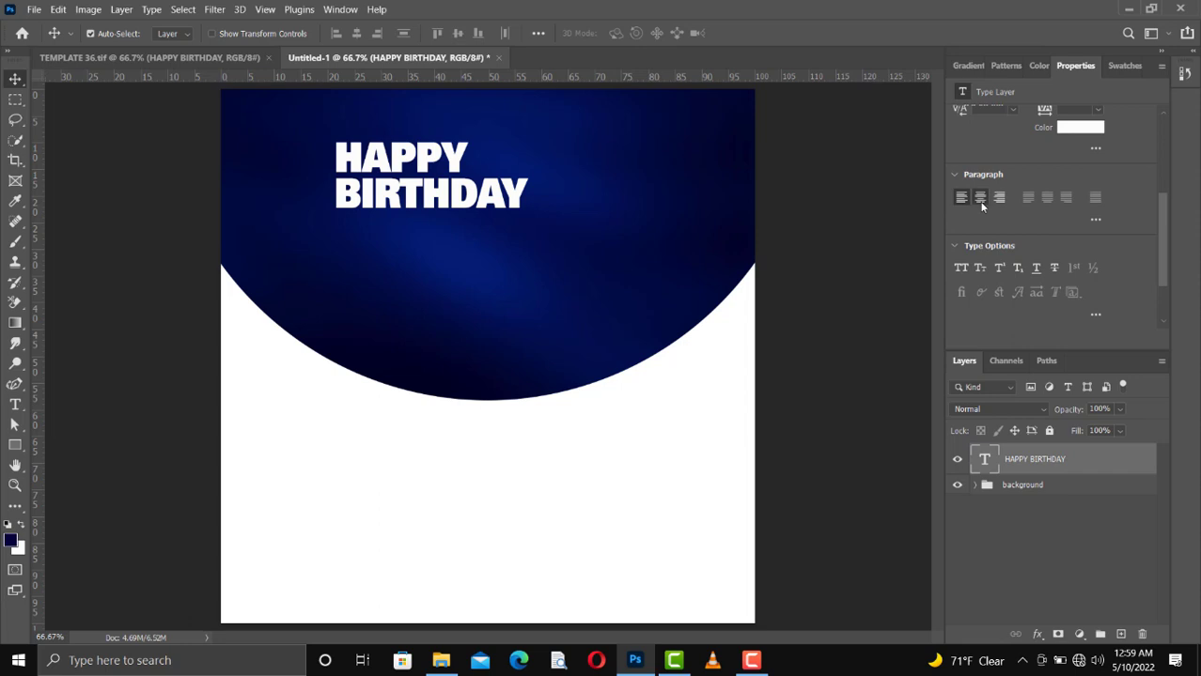
{"action": "left_click", "coordinate": [982, 205]}
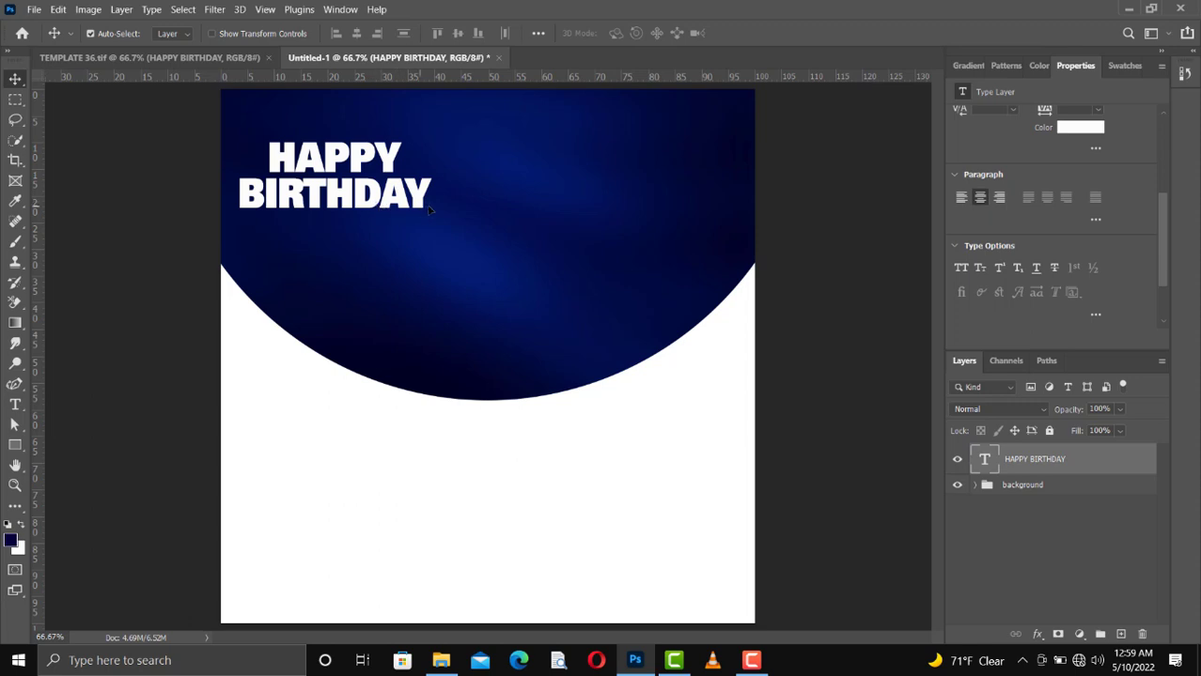
{"action": "left_click_drag", "start_coordinate": [404, 206], "coordinate": [523, 210]}
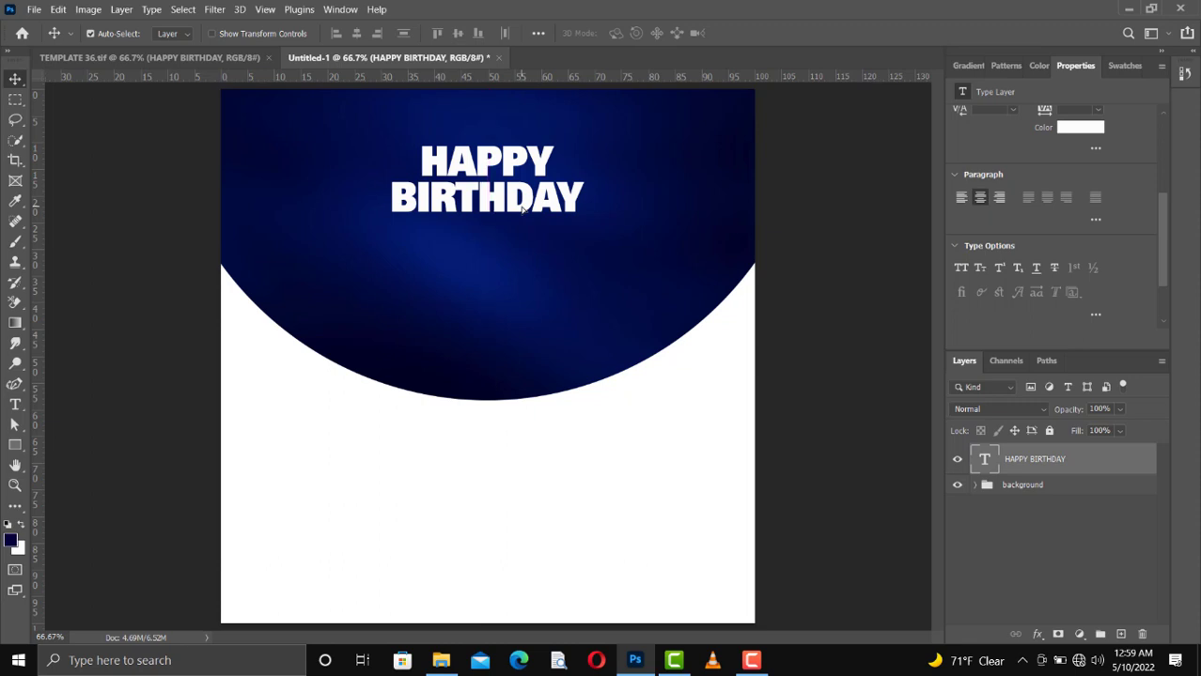
Step: Copy the "Wishing you a very Happy Birthday" text from TEMPLATE 36.tif into the Untitled-1 design
{"action": "left_click", "coordinate": [212, 58]}
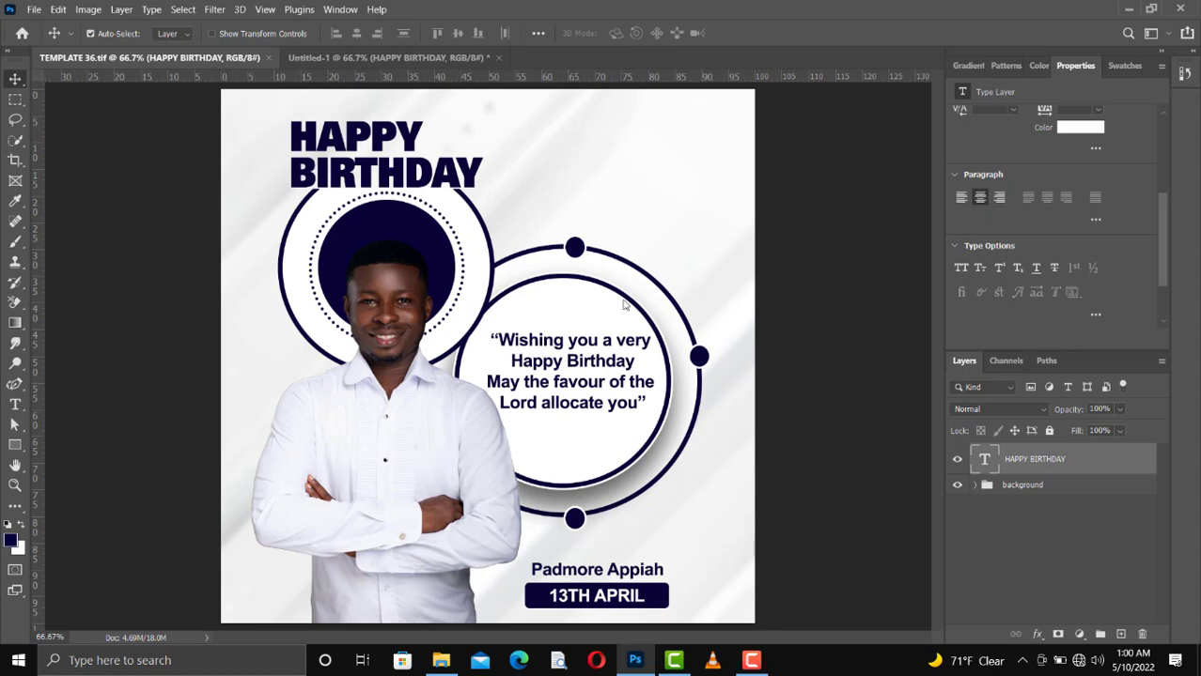
{"action": "left_click", "coordinate": [597, 364]}
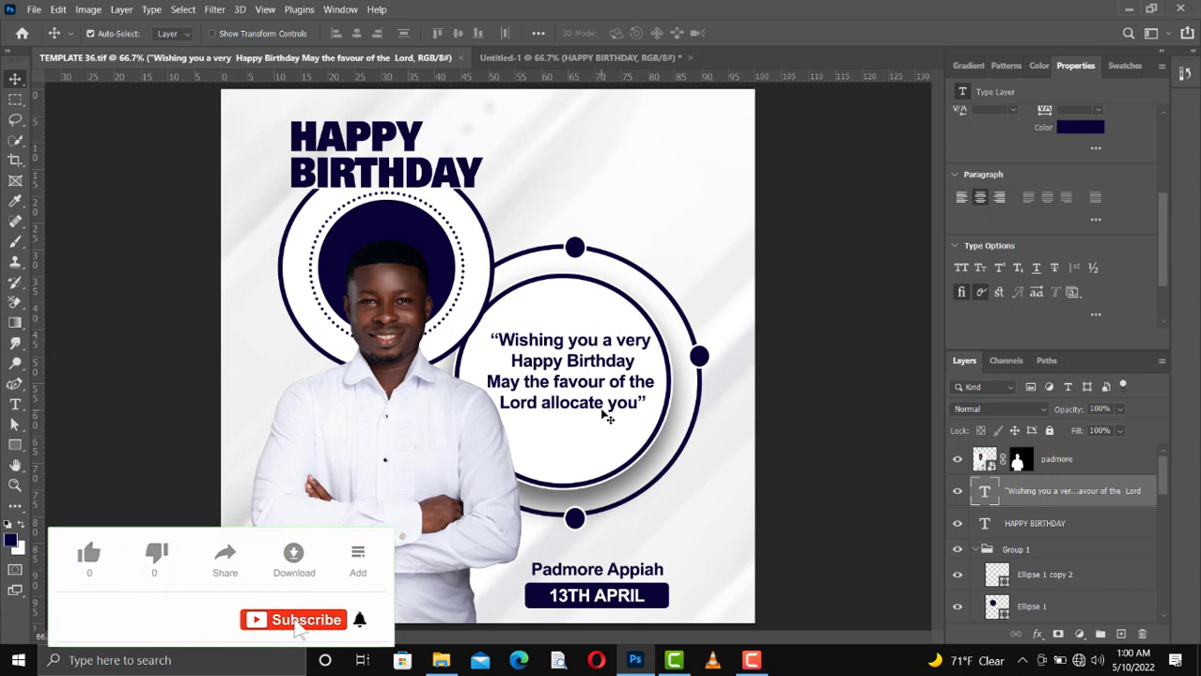
{"action": "left_click", "coordinate": [505, 62]}
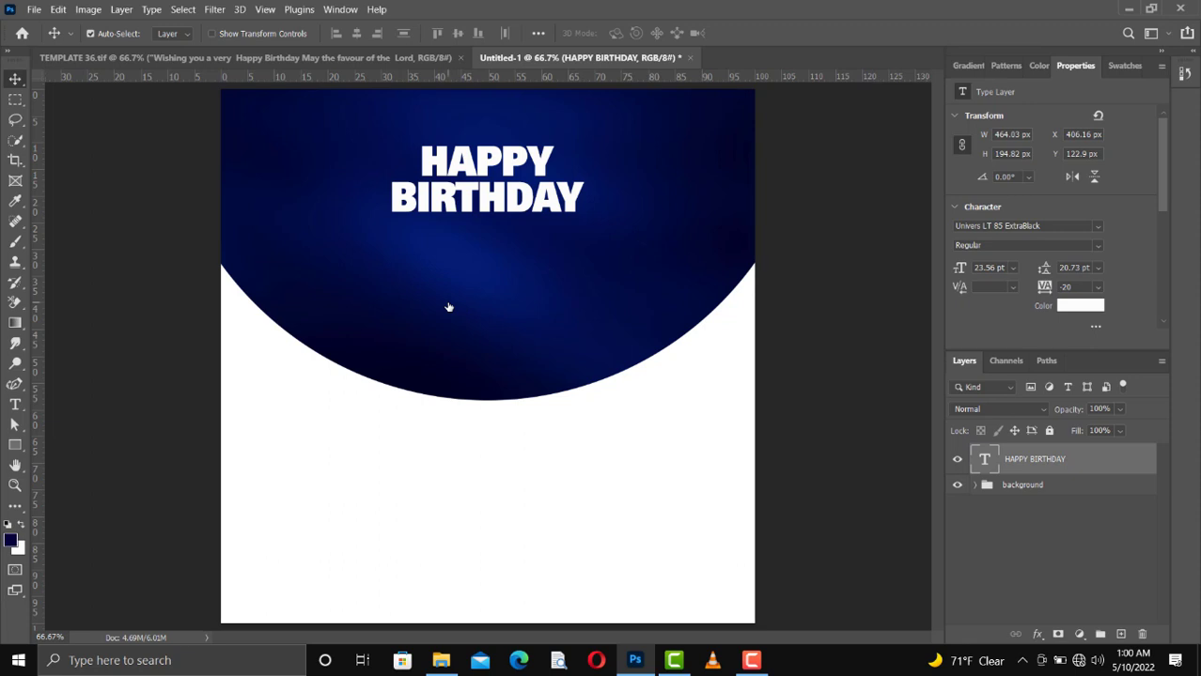
{"action": "key", "text": "ctrl+v"}
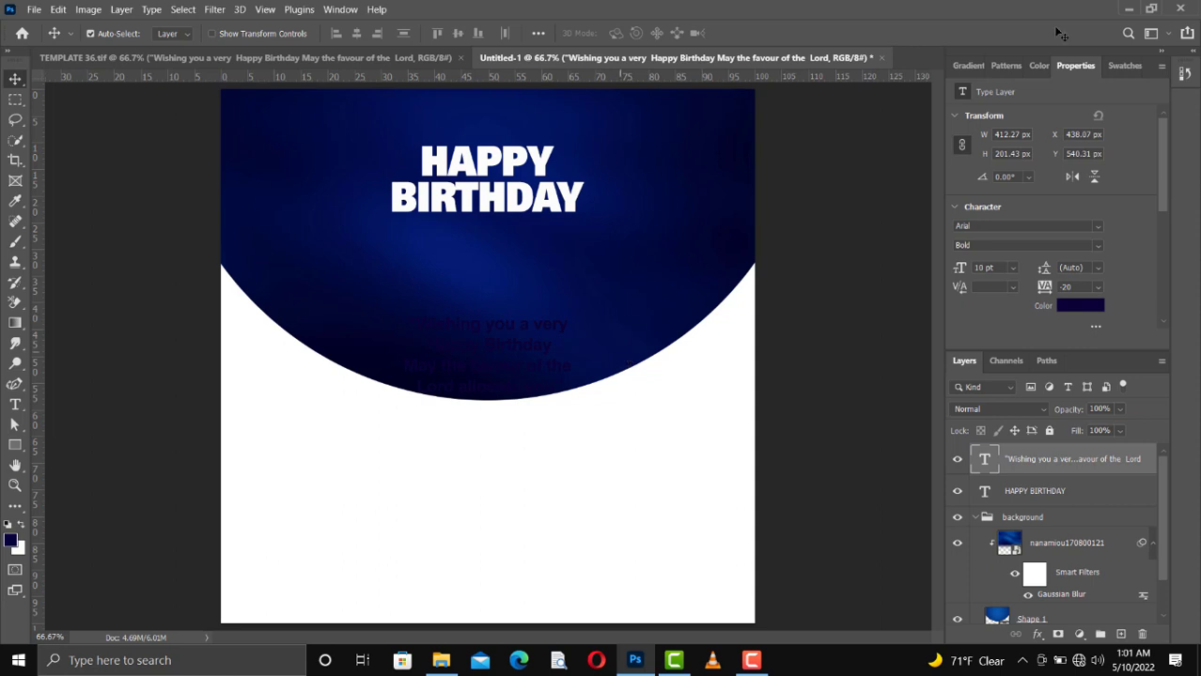
Step: Recolor the birthday wish text, trying white first and settling on the orange swatch from My colors
{"action": "left_click", "coordinate": [1124, 66]}
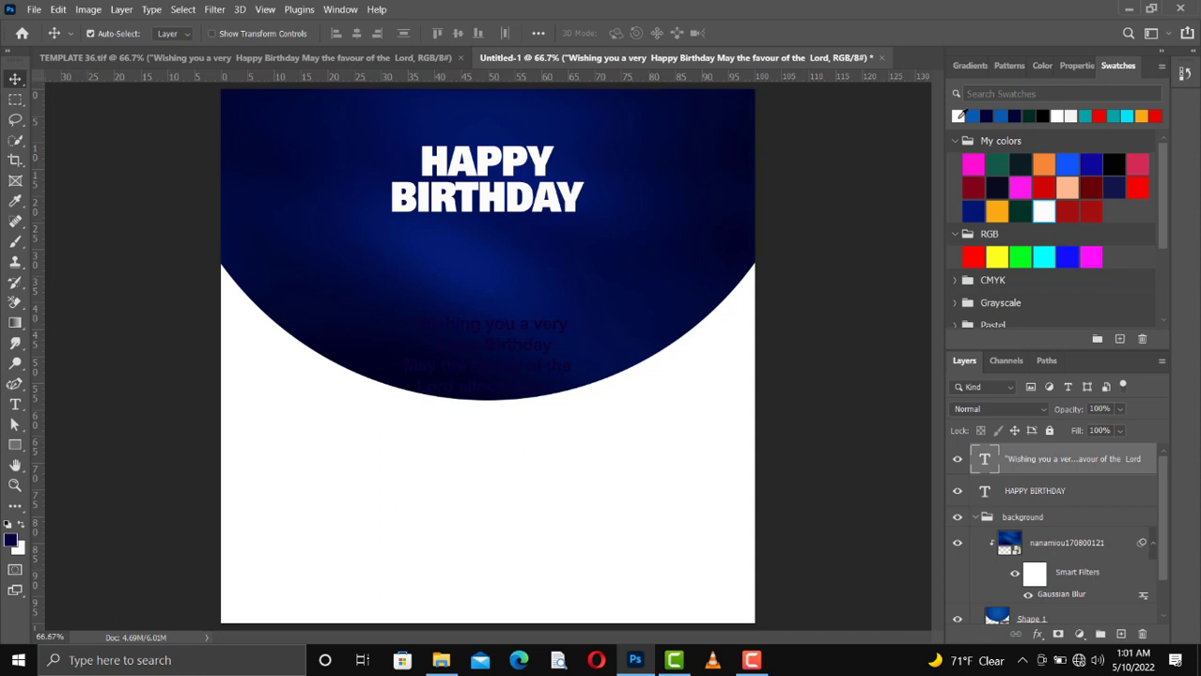
{"action": "left_click", "coordinate": [958, 117]}
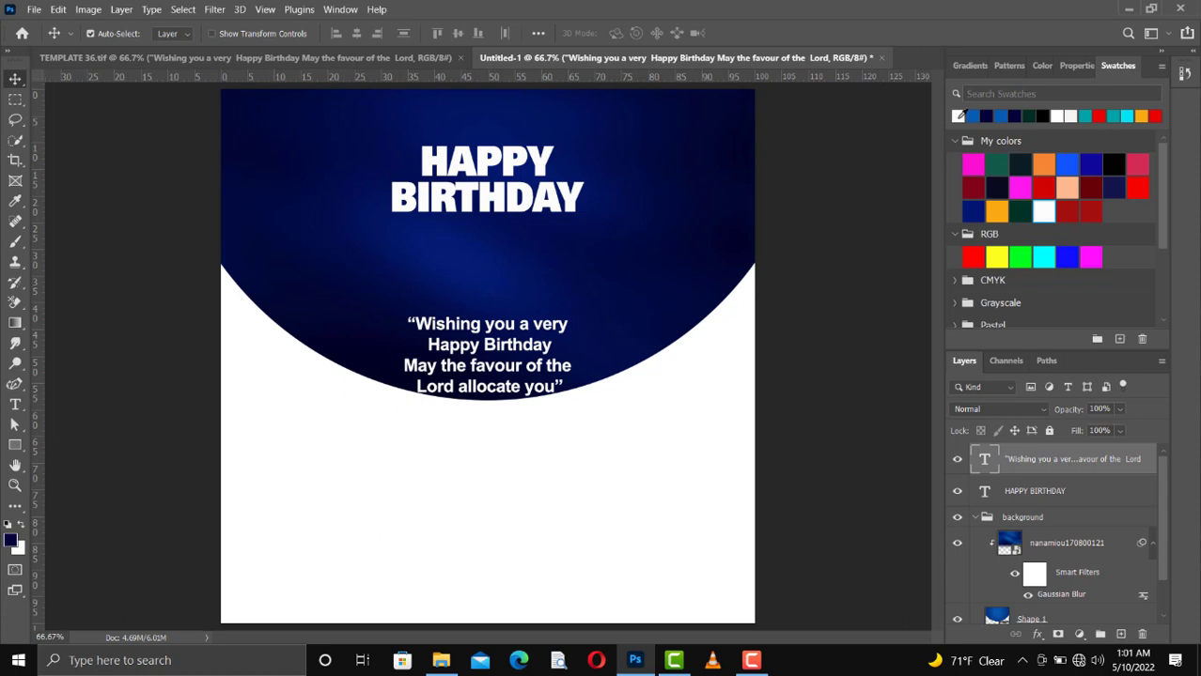
{"action": "left_click", "coordinate": [1002, 209], "text": "ctrl"}
{"action": "key", "text": "ctrl+BackSpace"}
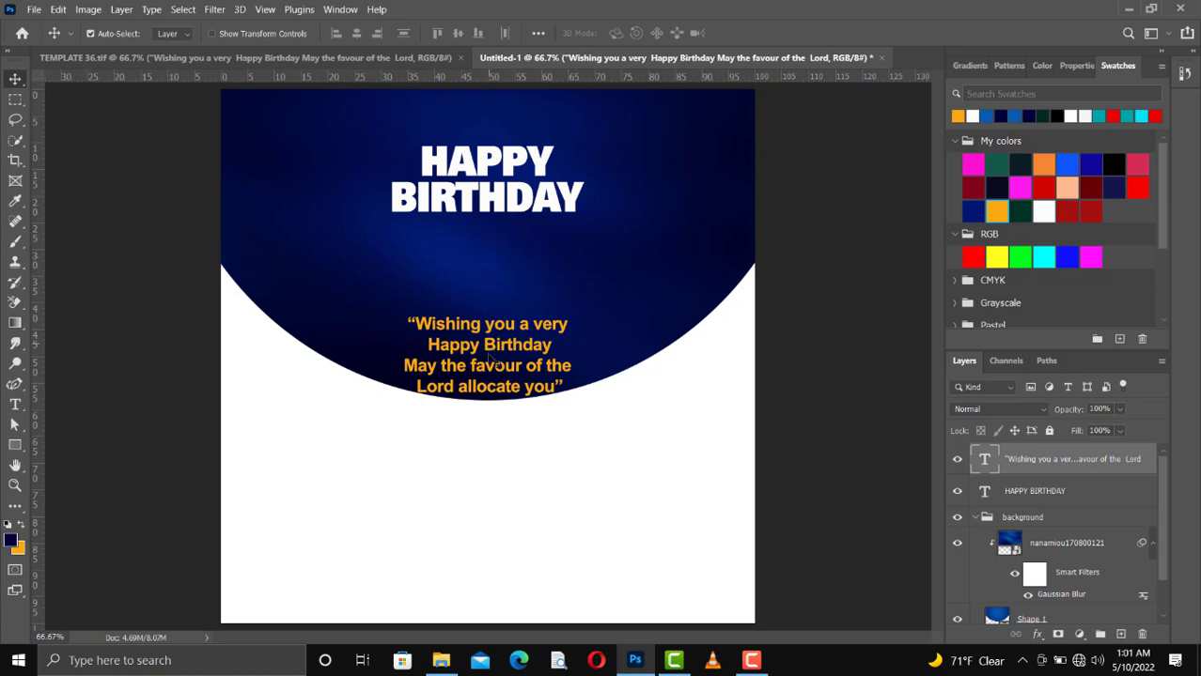
Step: Move the orange wish text up until it sits centered just beneath the HAPPY BIRTHDAY heading
{"action": "left_click_drag", "start_coordinate": [494, 356], "coordinate": [491, 260]}
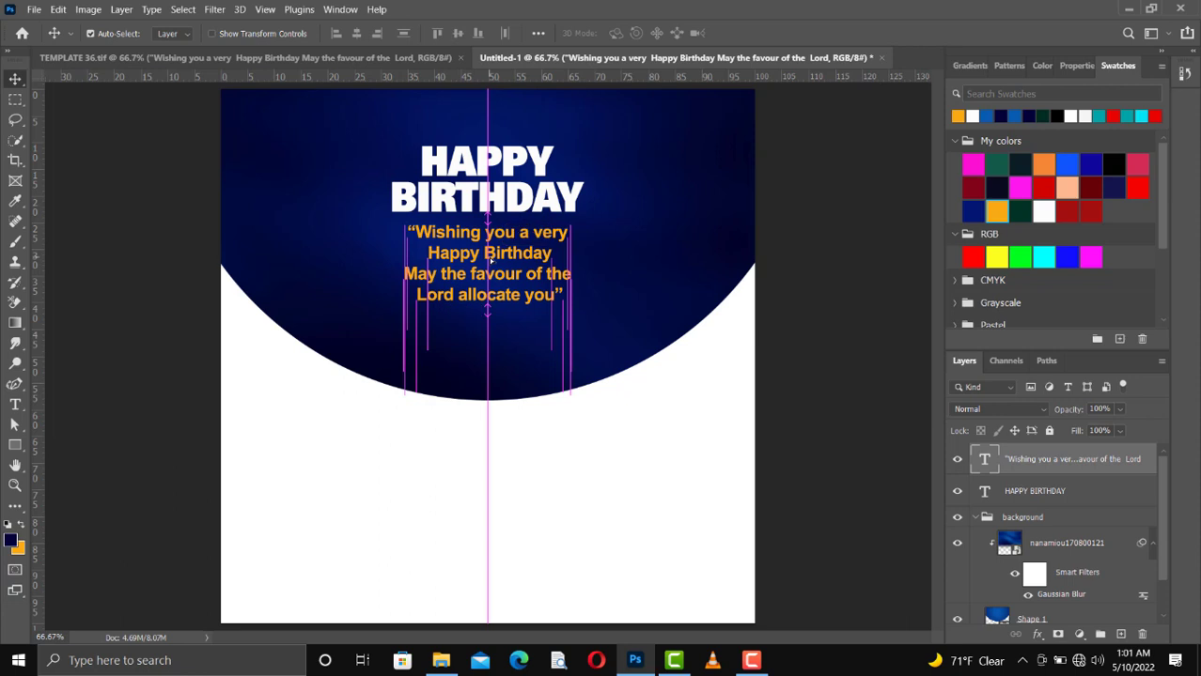
{"action": "key", "text": "Down"}
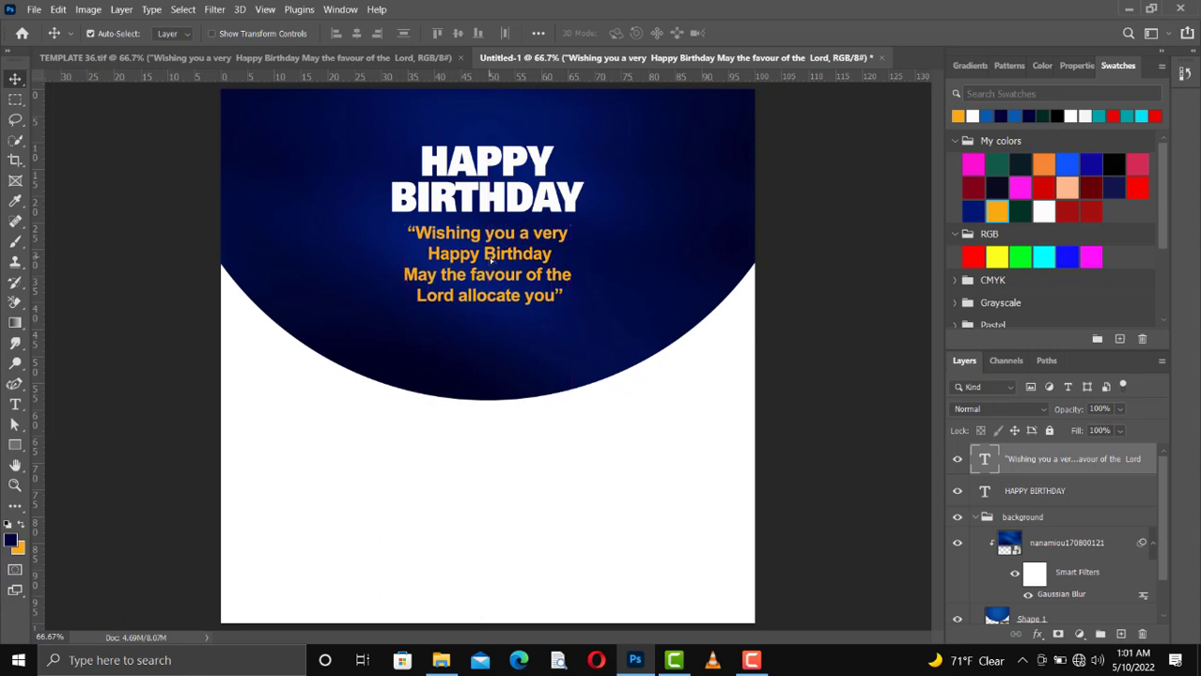
{"action": "key", "text": "Down"}
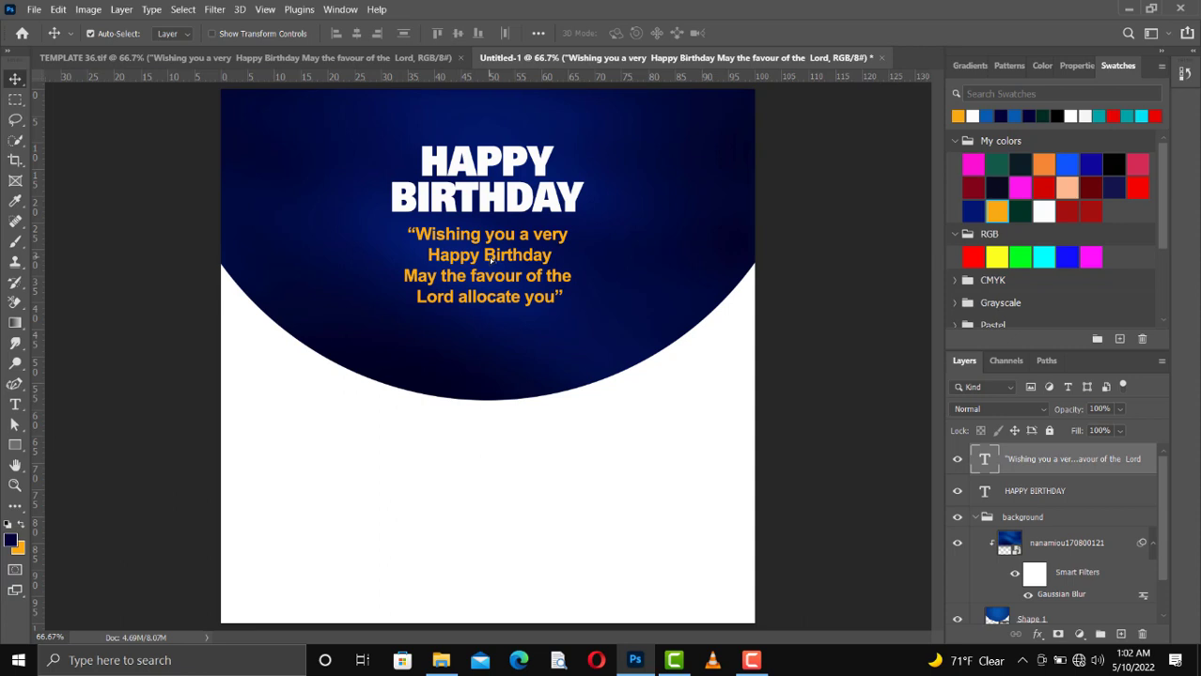
Step: Place the Scare birthday image from the Desktop folder into the design as a new layer
{"action": "left_click", "coordinate": [441, 661]}
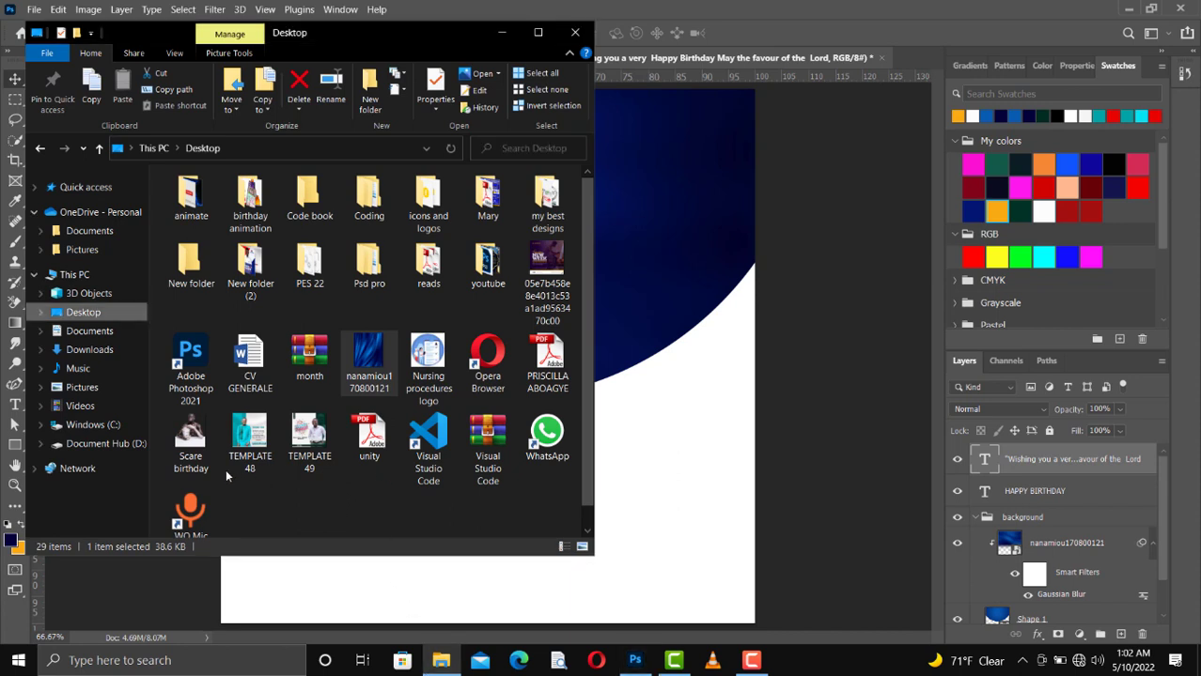
{"action": "left_click", "coordinate": [191, 442]}
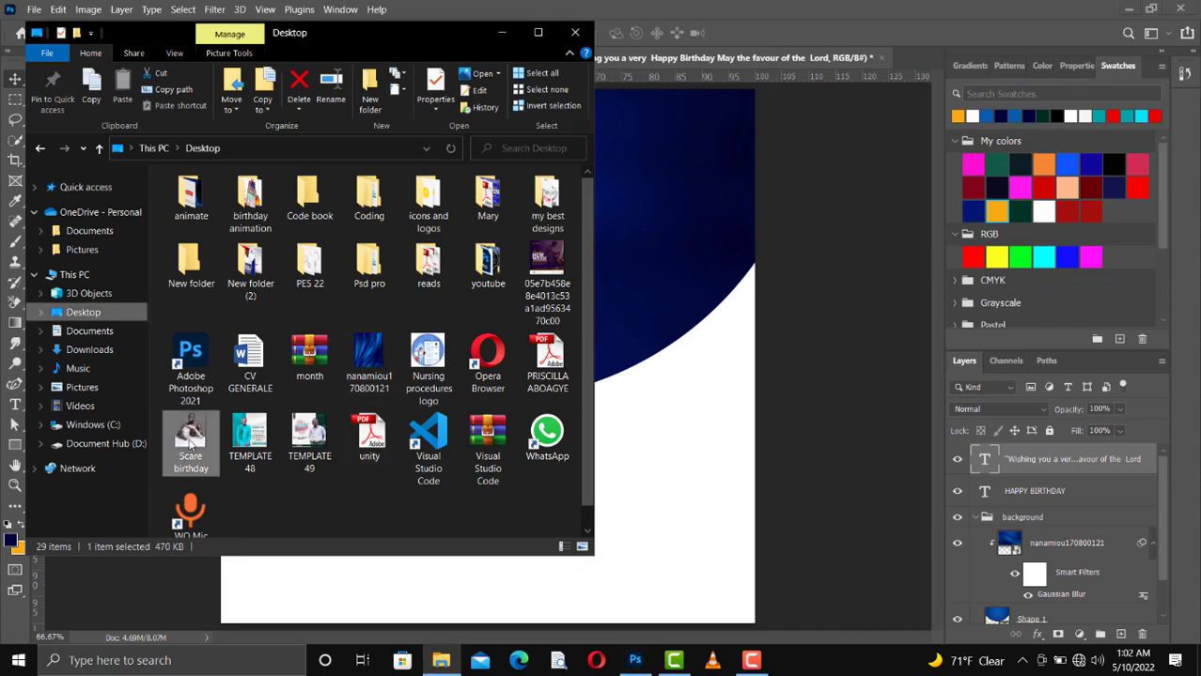
{"action": "double_click", "coordinate": [190, 441]}
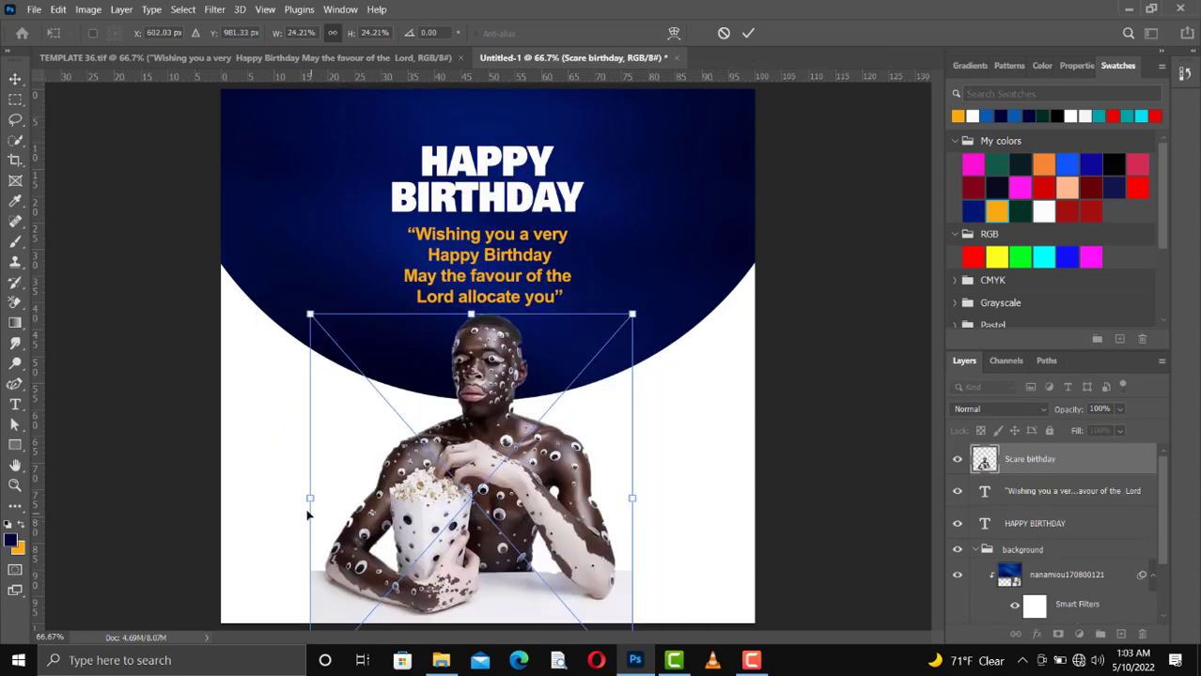
Step: Scale the Scare birthday image to 26.46% and position it at the canvas's lower edge, with the head just below the wish text
{"action": "left_click_drag", "start_coordinate": [306, 499], "coordinate": [304, 498]}
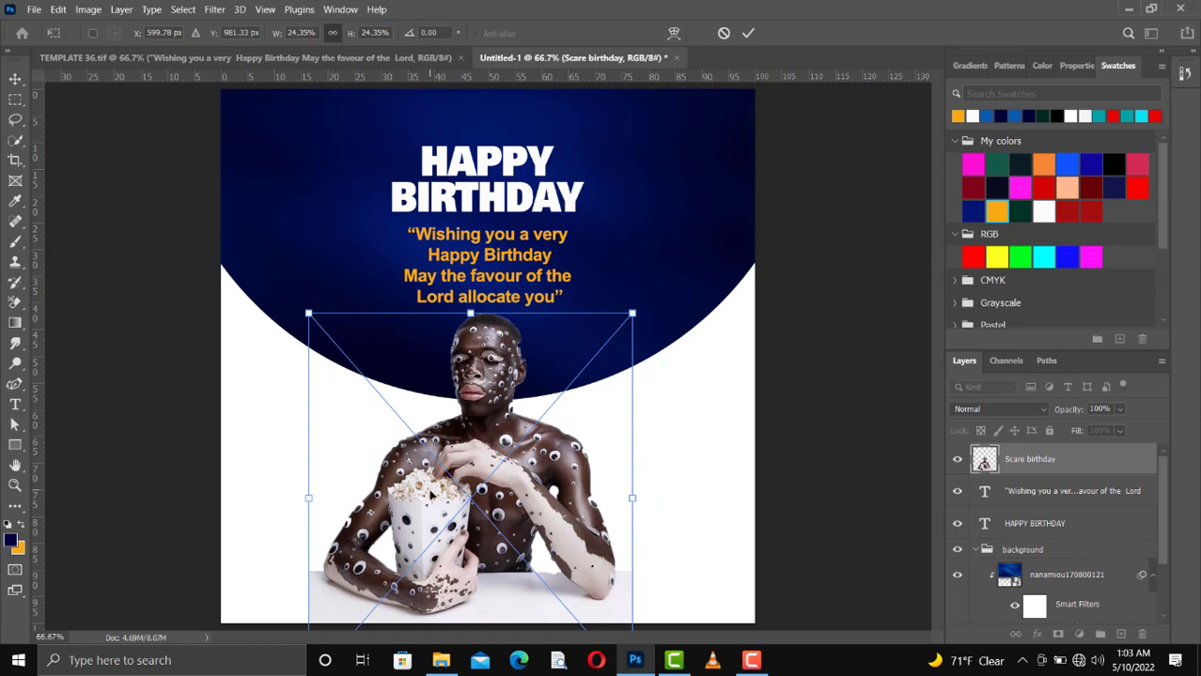
{"action": "left_click_drag", "start_coordinate": [430, 490], "coordinate": [431, 499]}
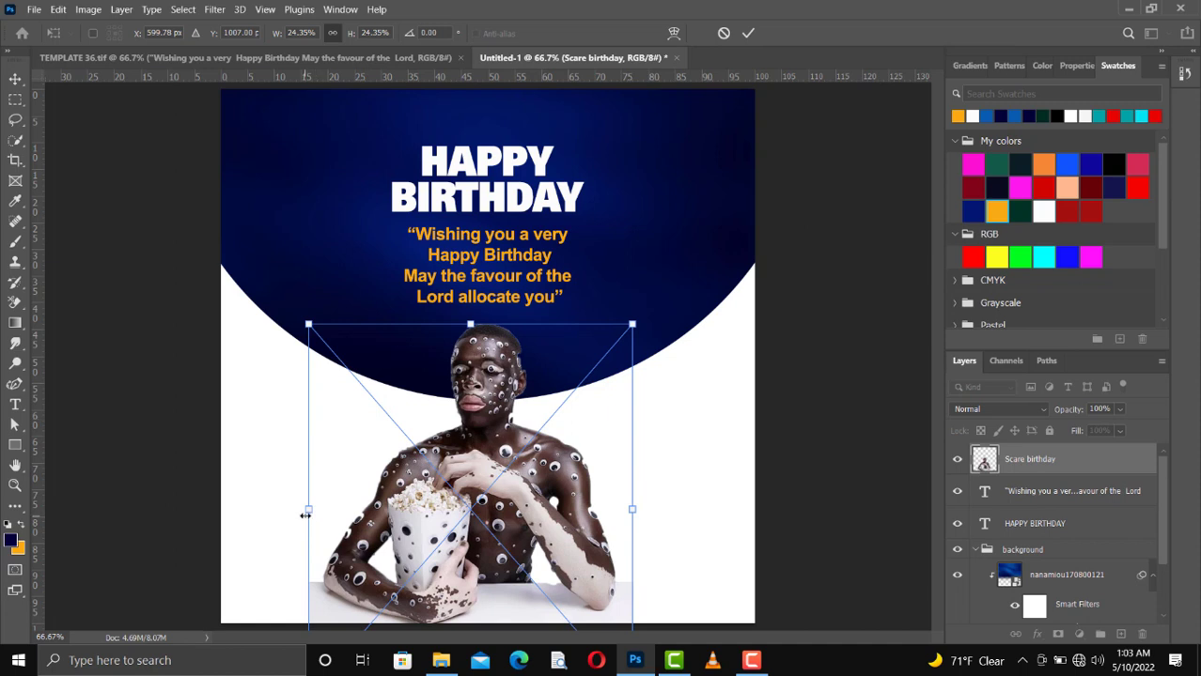
{"action": "left_click_drag", "start_coordinate": [303, 515], "coordinate": [297, 514]}
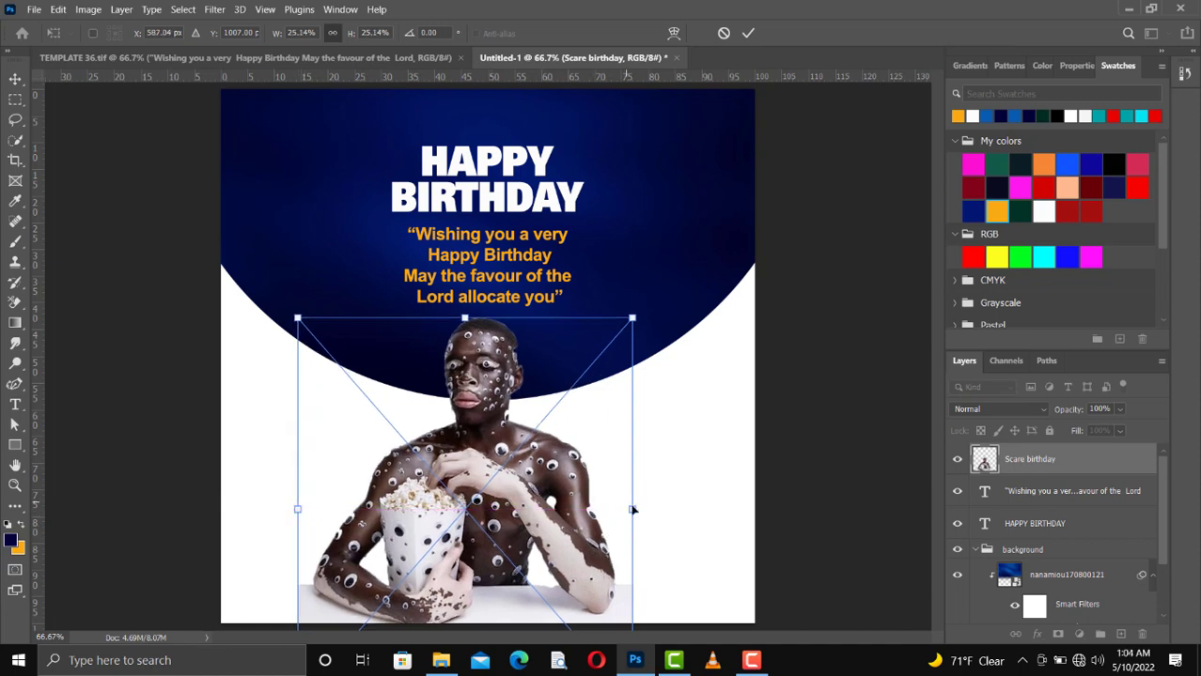
{"action": "left_click_drag", "start_coordinate": [633, 507], "coordinate": [652, 507]}
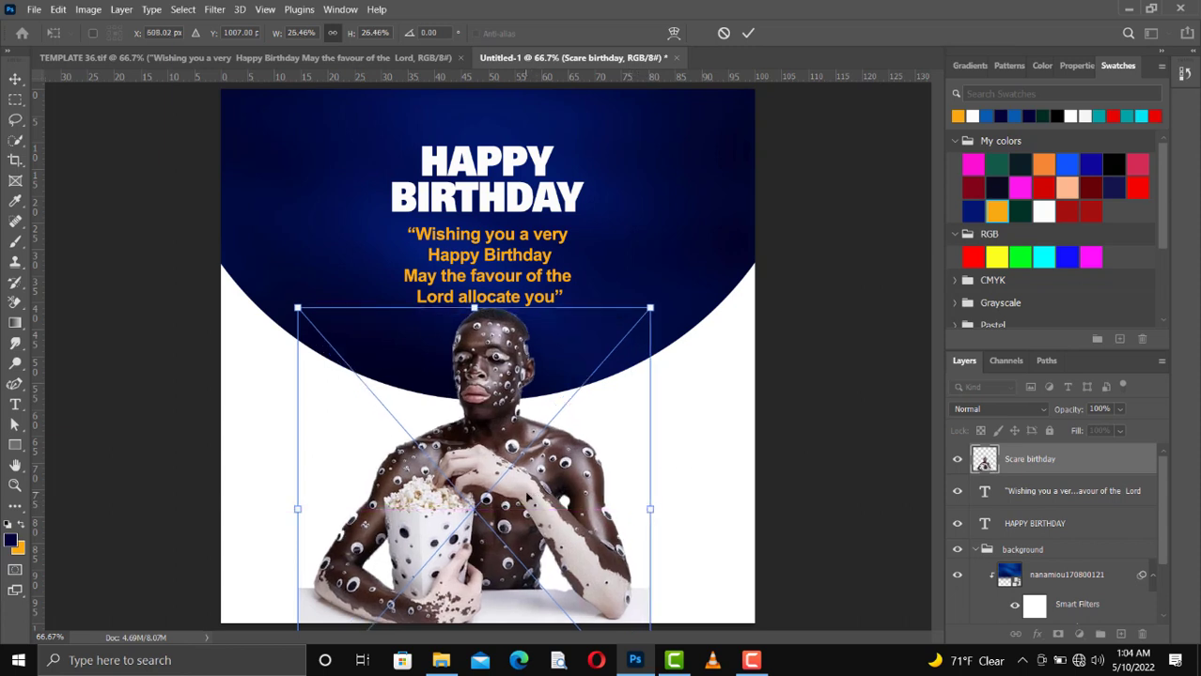
{"action": "mouse_move", "coordinate": [528, 499]}
{"action": "left_mouse_down"}
{"action": "mouse_move", "coordinate": [539, 470]}
{"action": "mouse_move", "coordinate": [528, 505]}
{"action": "left_mouse_up"}
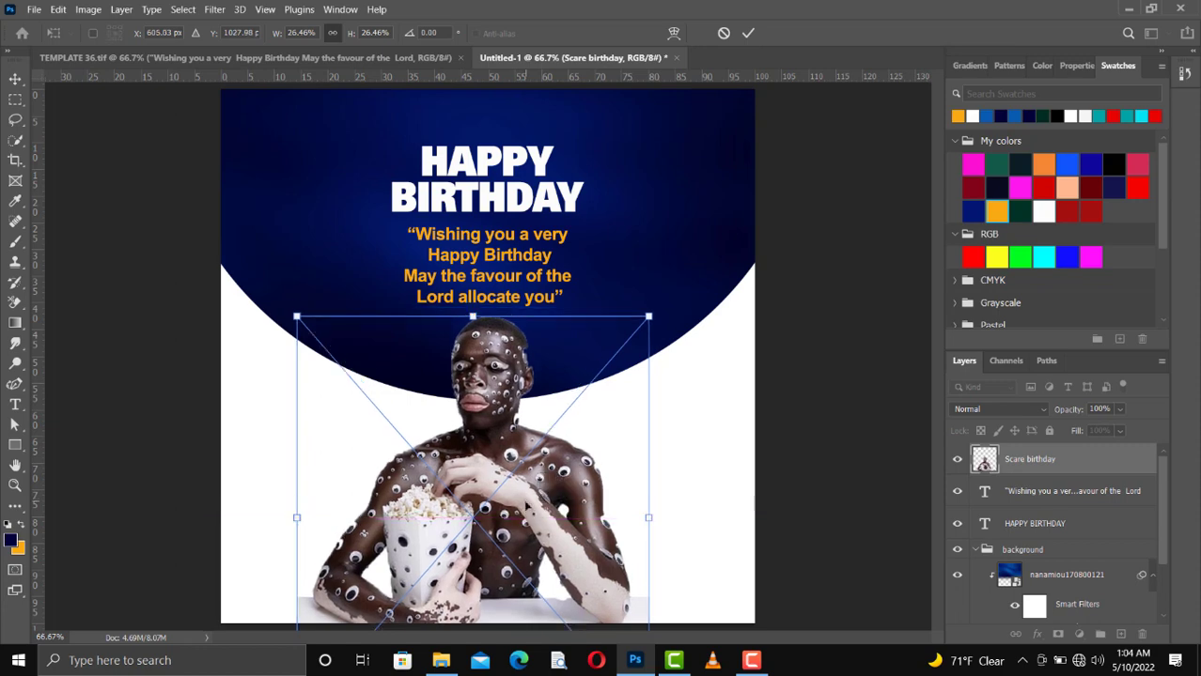
{"action": "key", "text": "Return"}
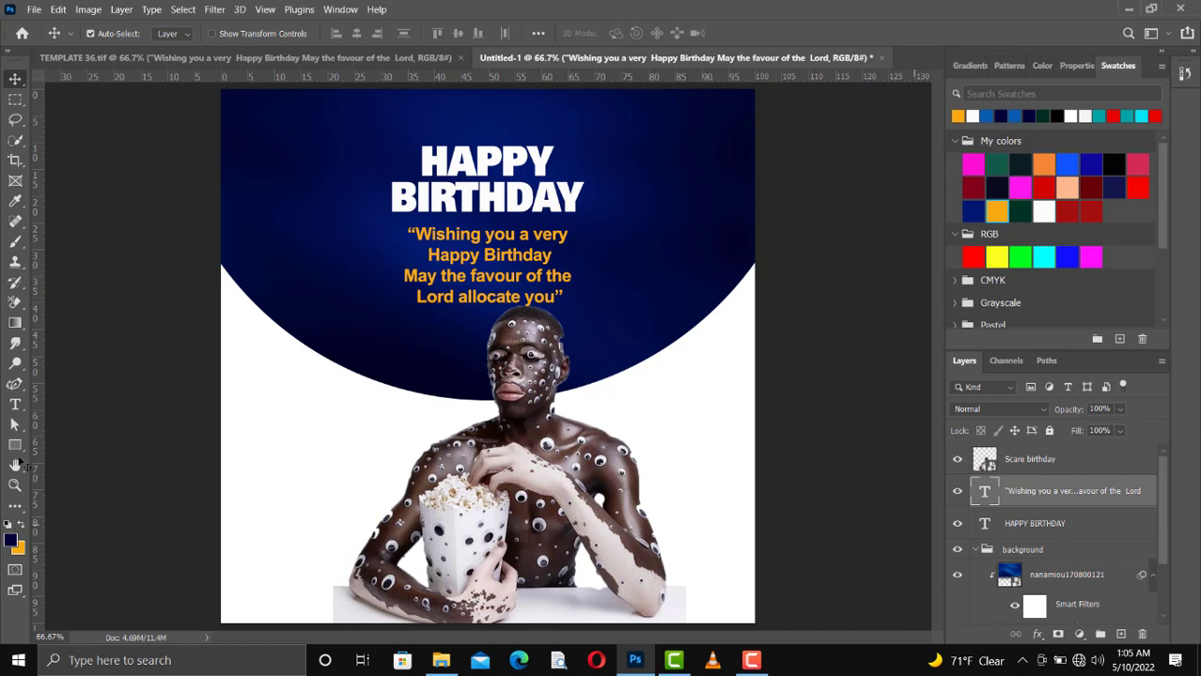
Step: Draw a dark navy rectangle about 1296 × 106 px across the canvas's bottom edge, behind the Scare birthday image
{"action": "left_click", "coordinate": [16, 447]}
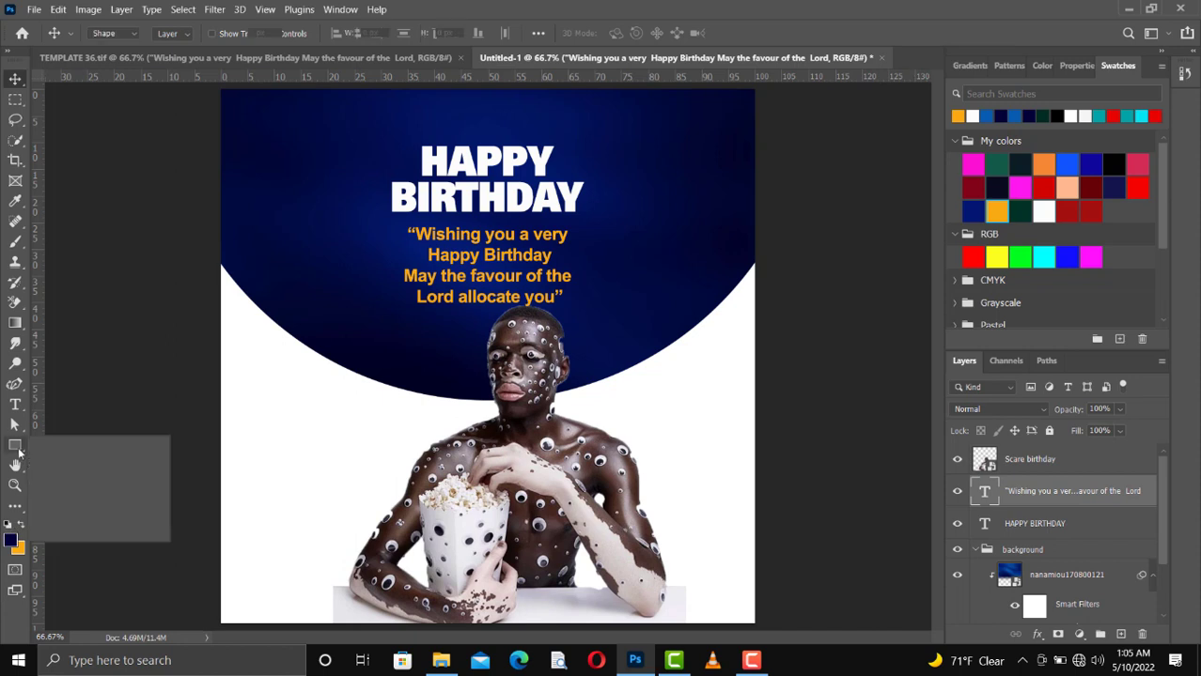
{"action": "left_click", "coordinate": [80, 446]}
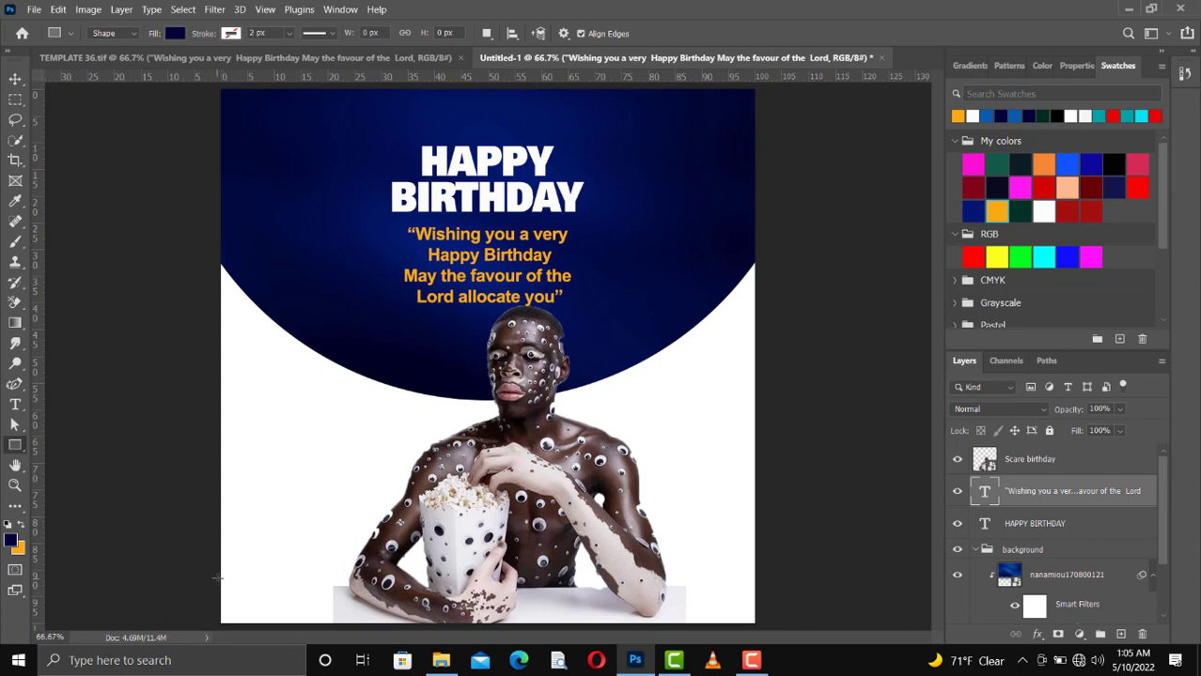
{"action": "left_click_drag", "start_coordinate": [222, 578], "coordinate": [756, 622]}
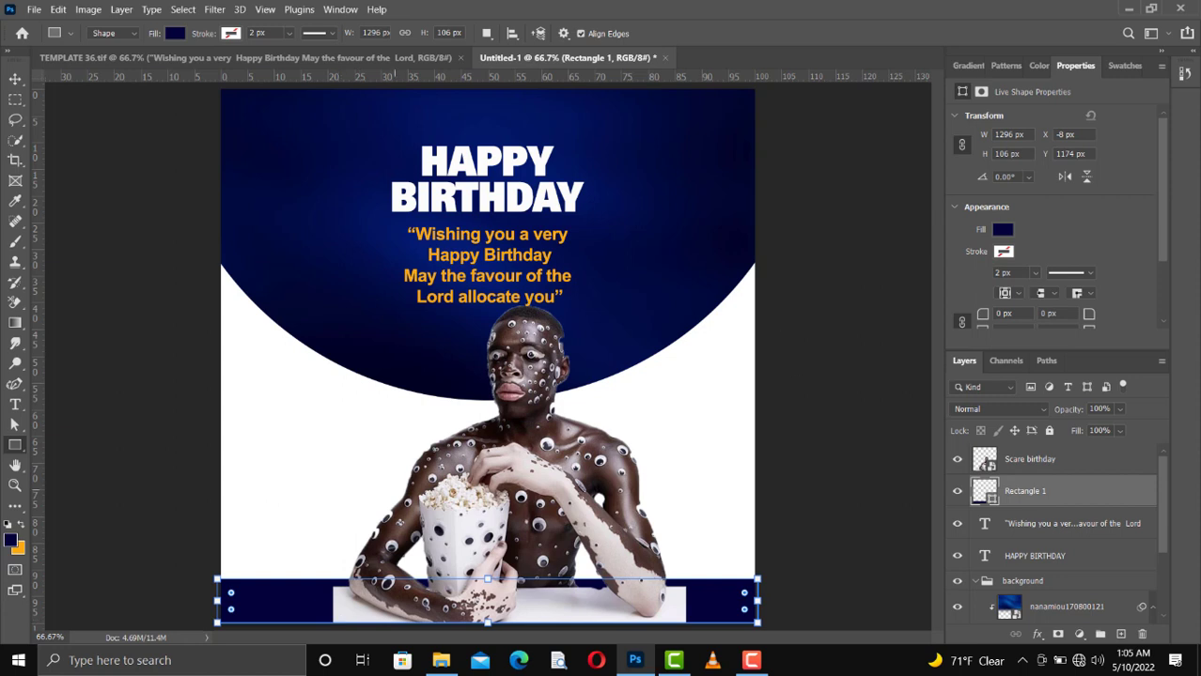
Step: Sample the light grey of the tabletop in the portrait image with the Eyedropper as the foreground color
{"action": "left_click", "coordinate": [14, 76]}
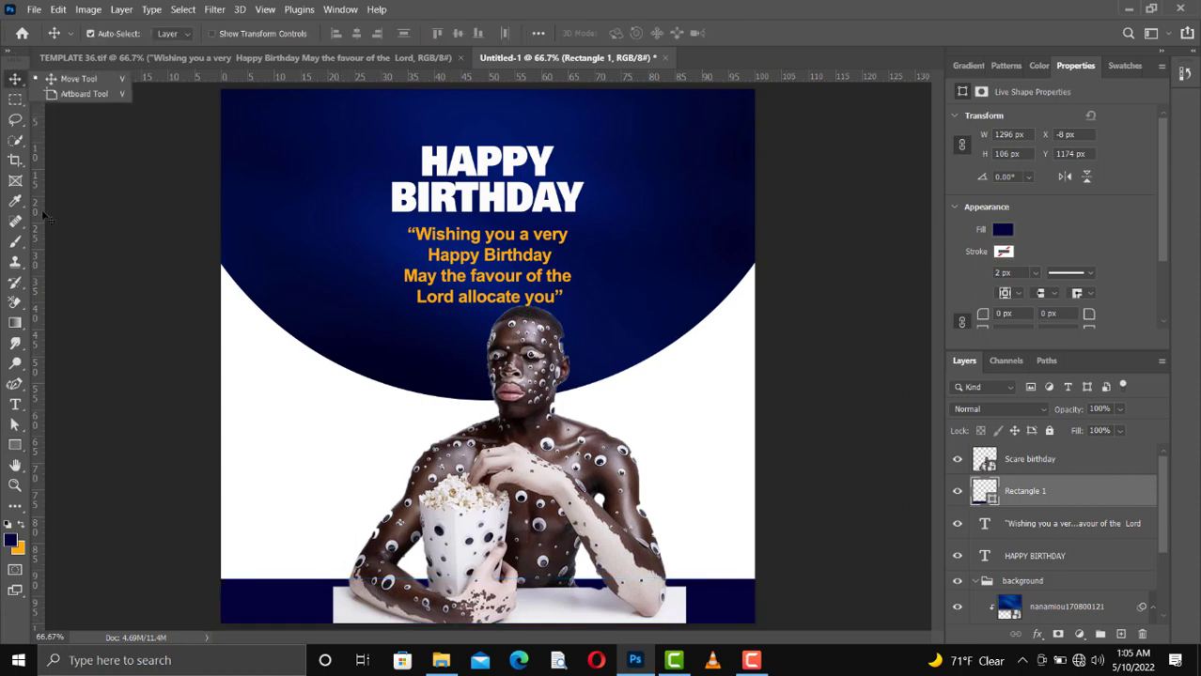
{"action": "left_click", "coordinate": [17, 202]}
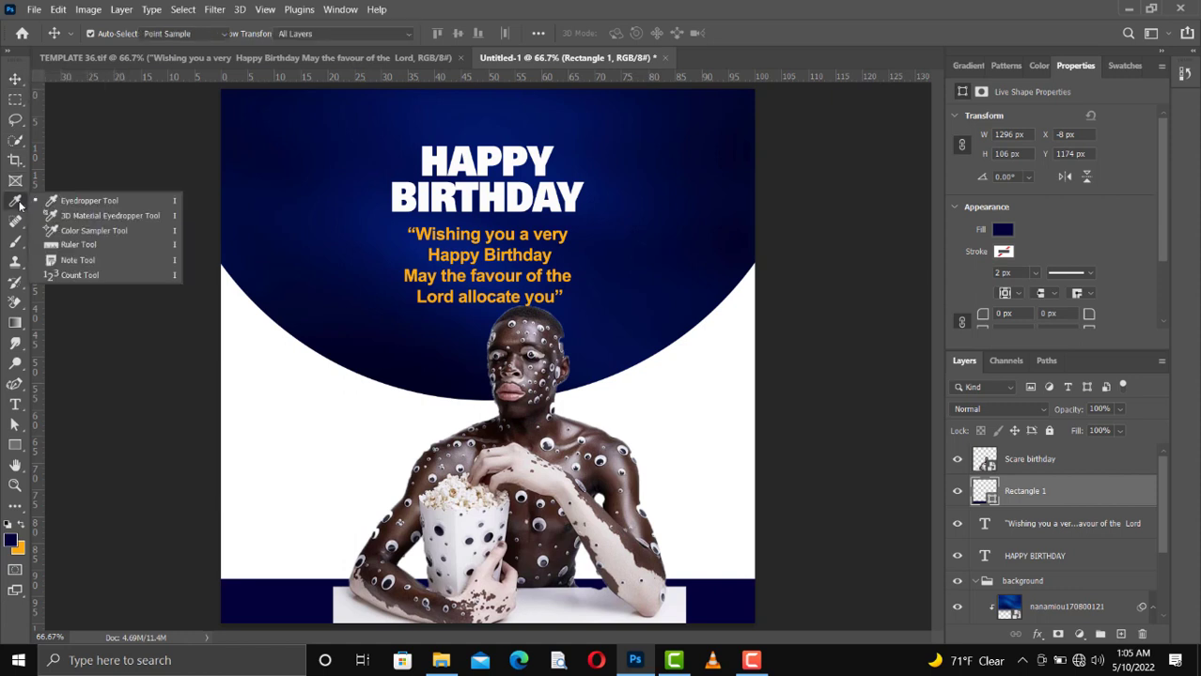
{"action": "left_click", "coordinate": [105, 206]}
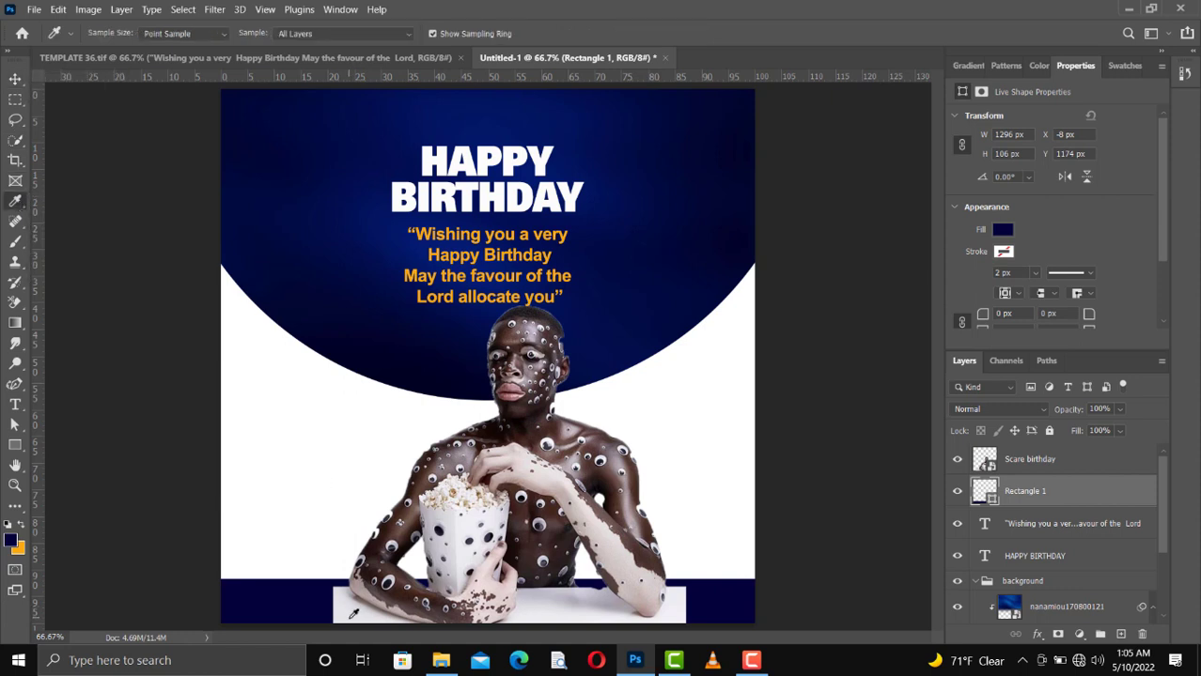
{"action": "left_click", "coordinate": [353, 616]}
{"action": "key", "text": "v"}
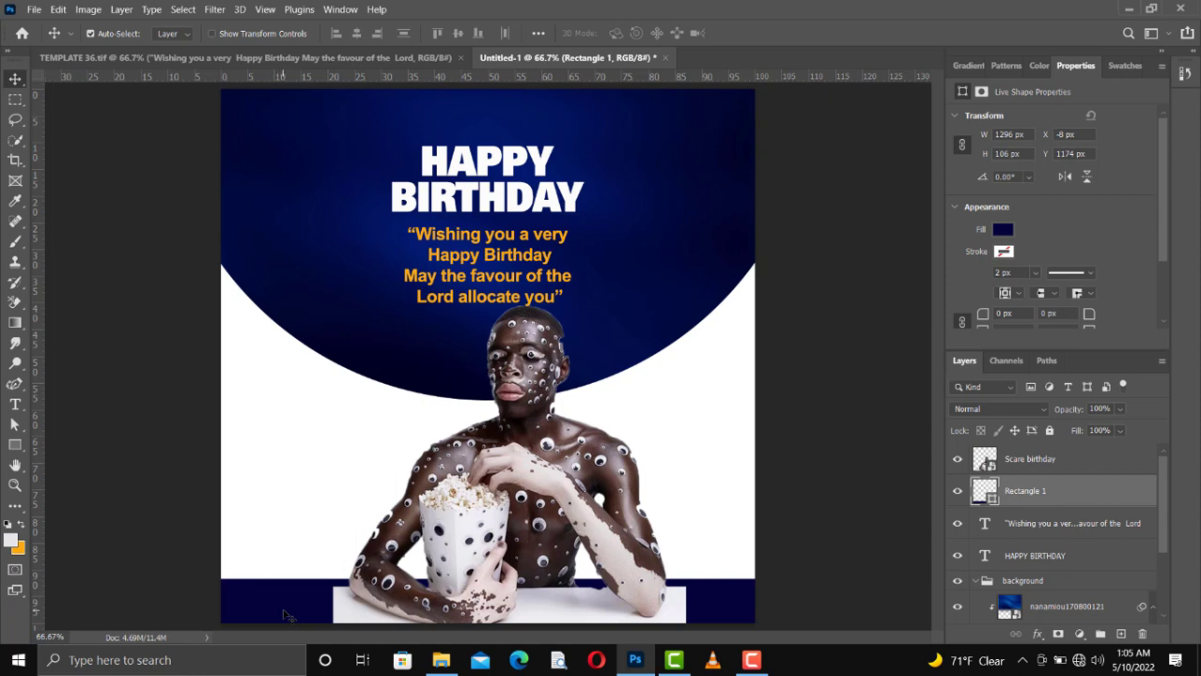
Step: Recolor the rectangle across the canvas's bottom edge with the sampled light grey from the recent swatches
{"action": "left_click", "coordinate": [1122, 67]}
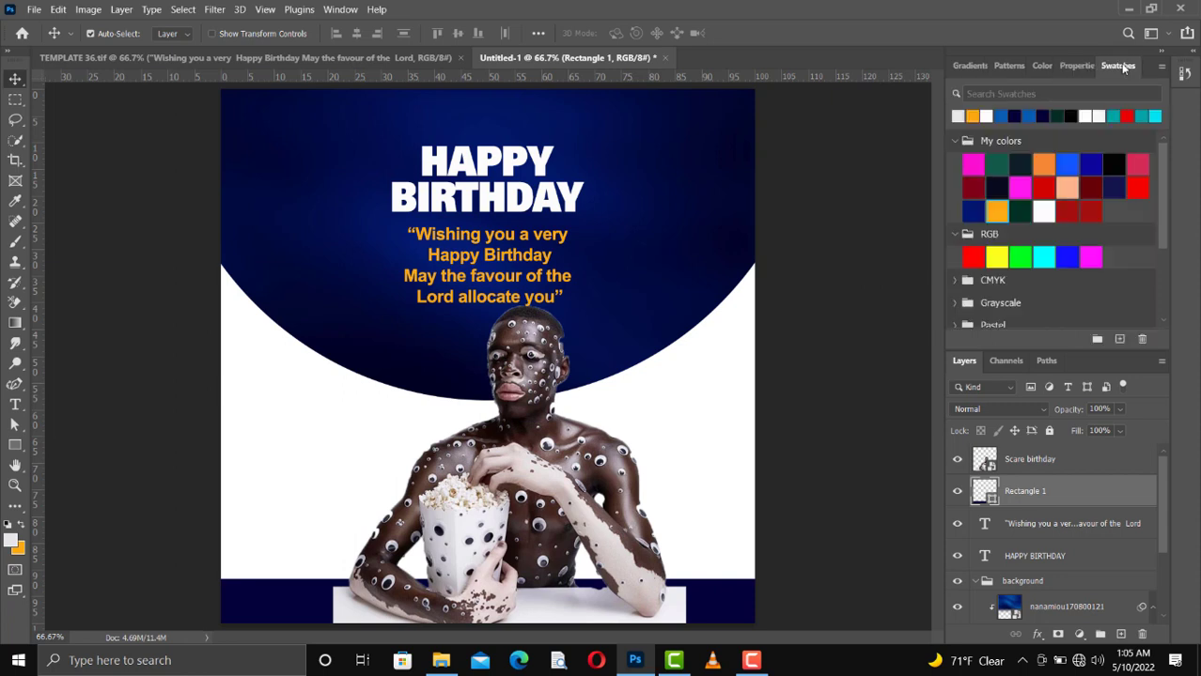
{"action": "left_click", "coordinate": [335, 13]}
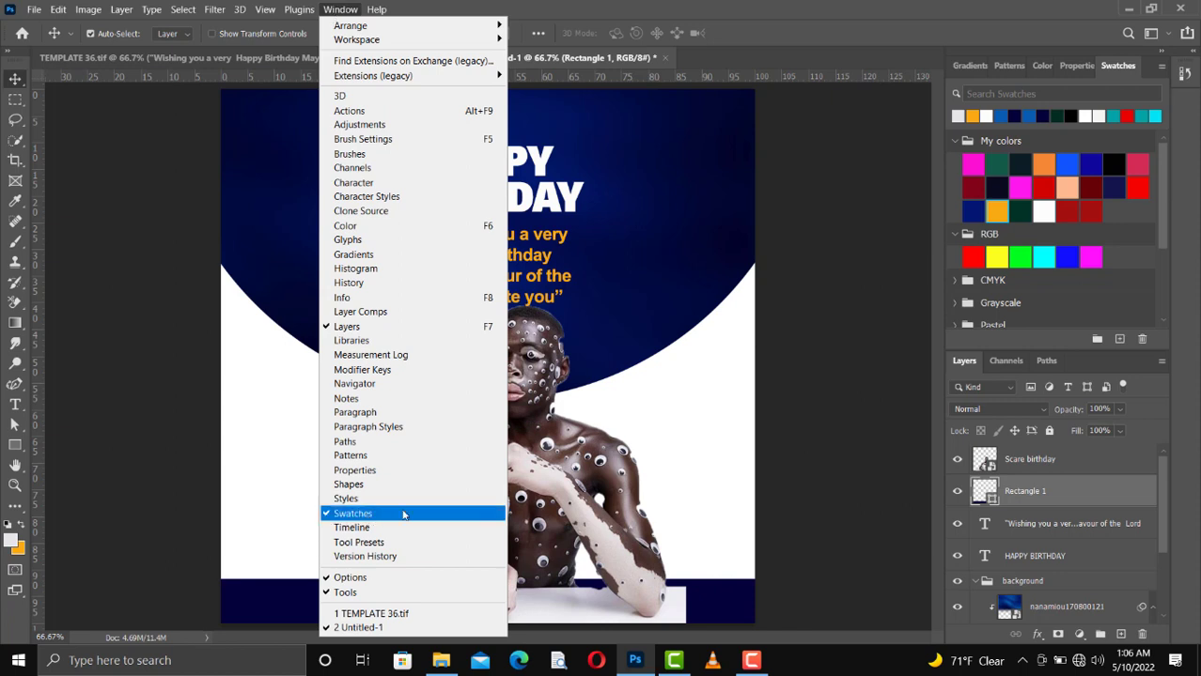
{"action": "left_click", "coordinate": [962, 114]}
{"action": "left_click", "coordinate": [958, 114]}
{"action": "left_click", "coordinate": [960, 114]}
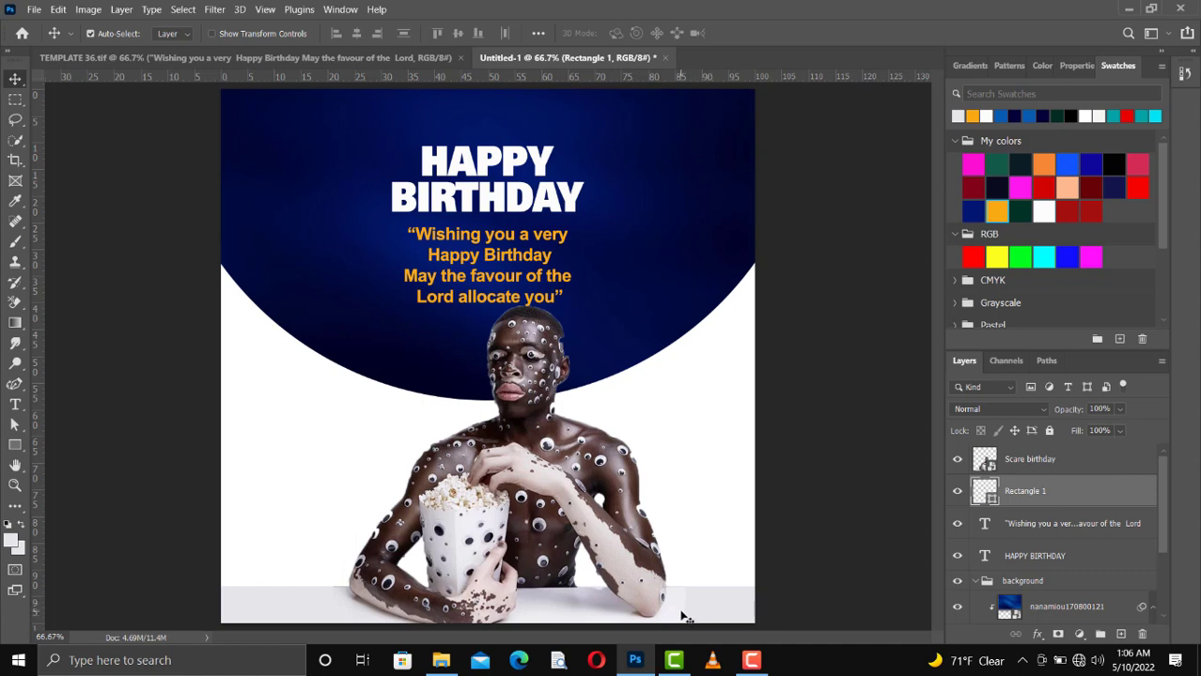
Step: Add a layer mask to the Scare birthday image and paint it with a soft 60 px black brush to blend the table's ends into the strip
{"action": "key", "text": "alt+bracketright"}
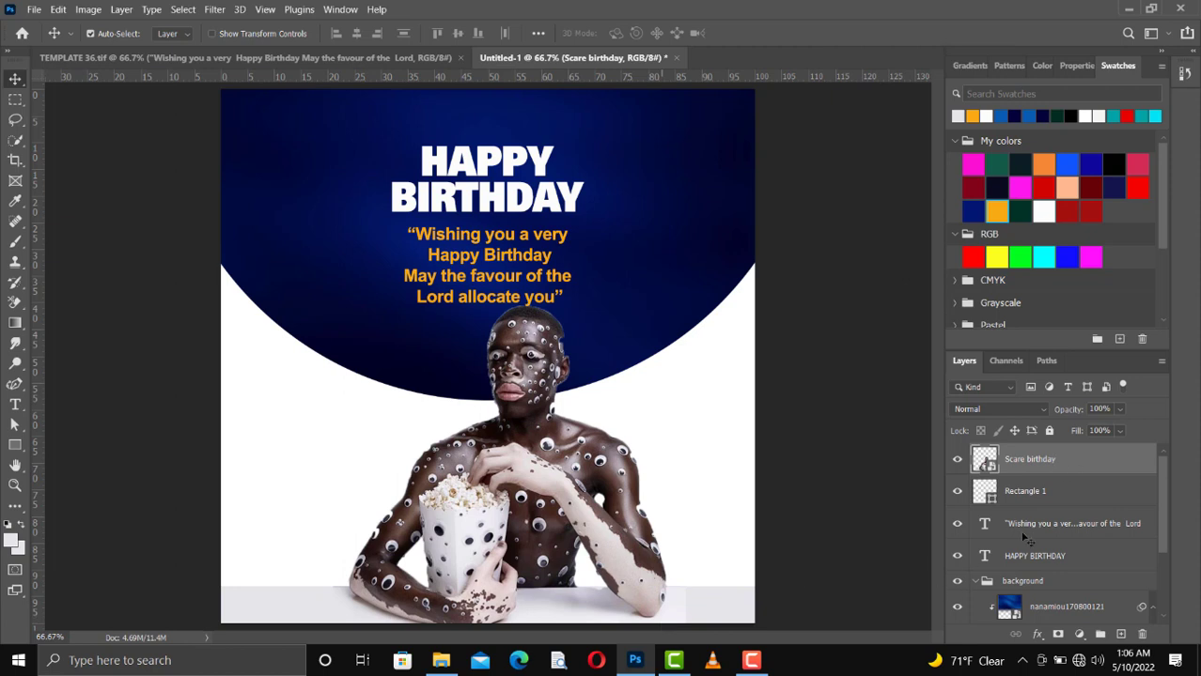
{"action": "left_click", "coordinate": [1058, 635]}
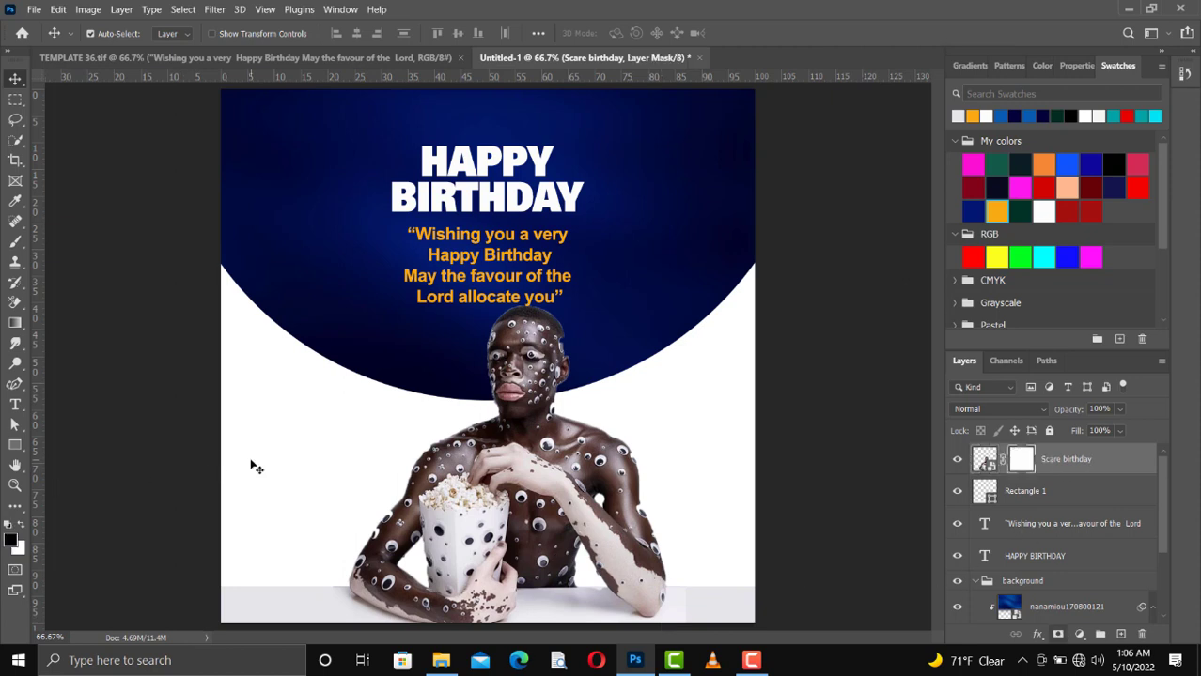
{"action": "key", "text": "b"}
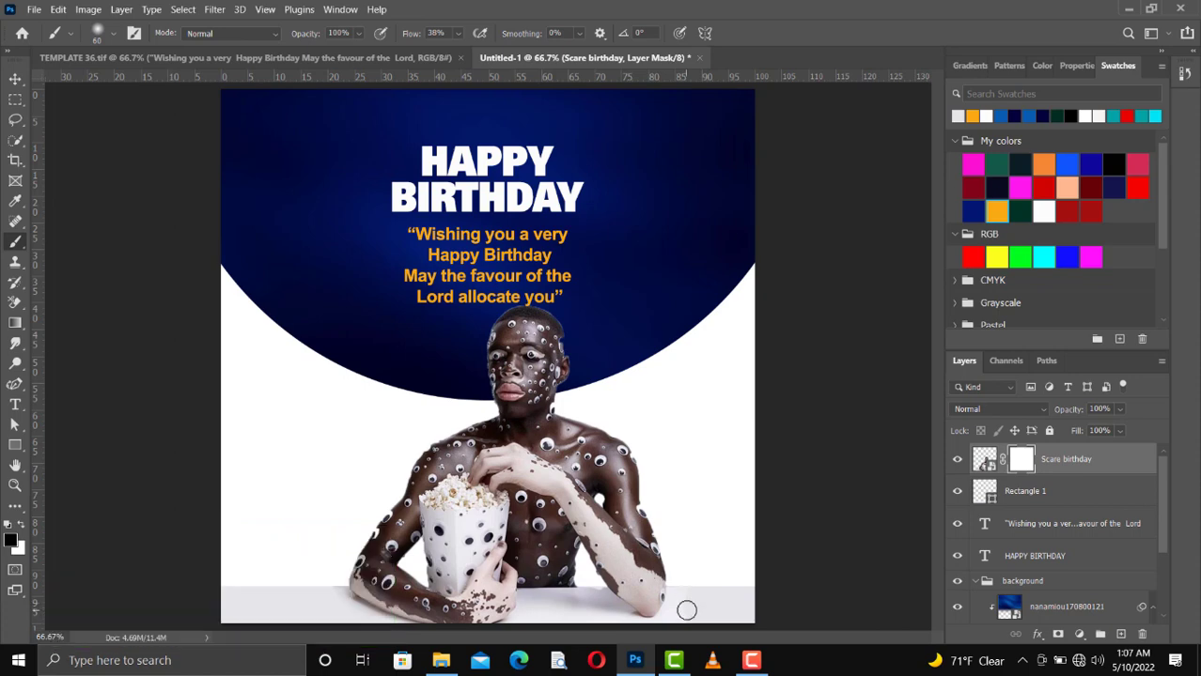
{"action": "key", "text": "ctrl+plus"}
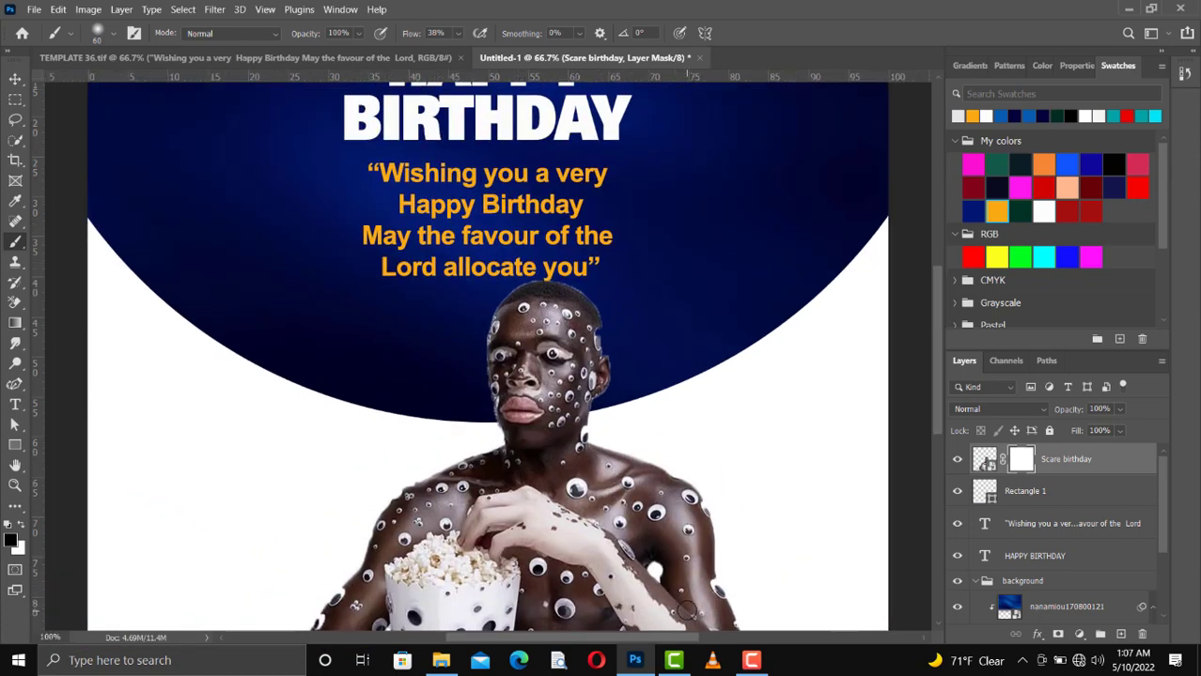
{"action": "scroll", "coordinate": [686, 610], "scroll_direction": "down", "scroll_amount": 1}
{"action": "scroll", "coordinate": [686, 610], "scroll_direction": "down", "scroll_amount": 3}
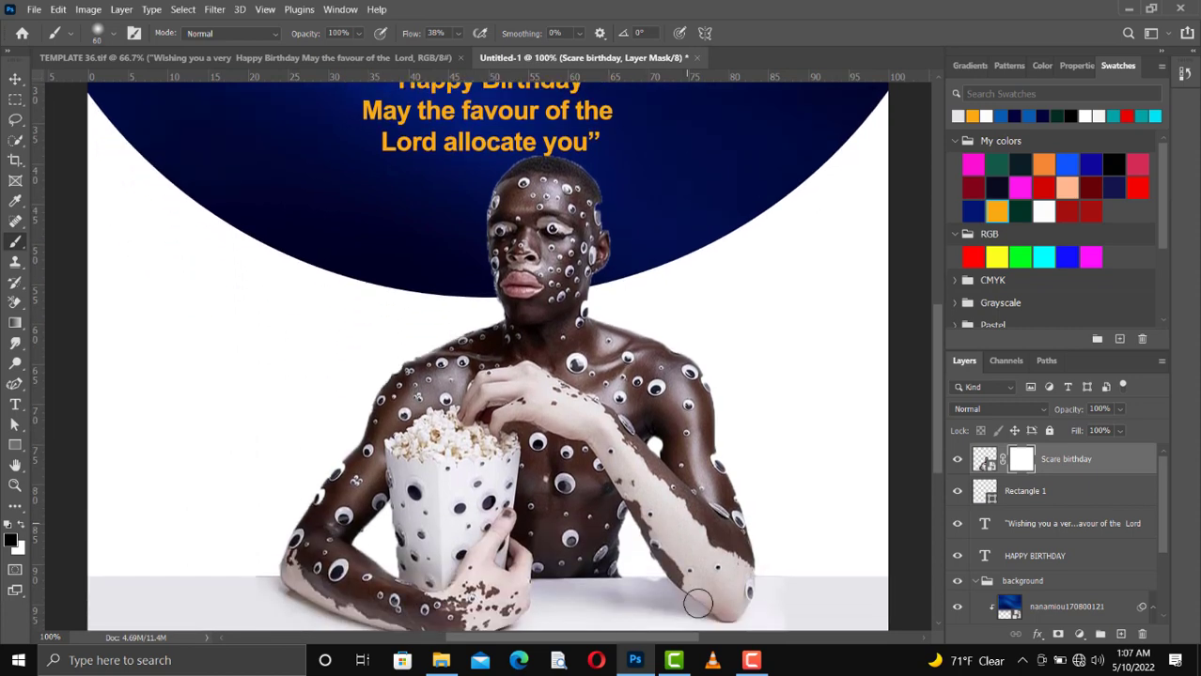
{"action": "scroll", "coordinate": [805, 672], "scroll_direction": "down", "scroll_amount": 2}
{"action": "scroll", "coordinate": [799, 553], "scroll_direction": "down", "scroll_amount": 2}
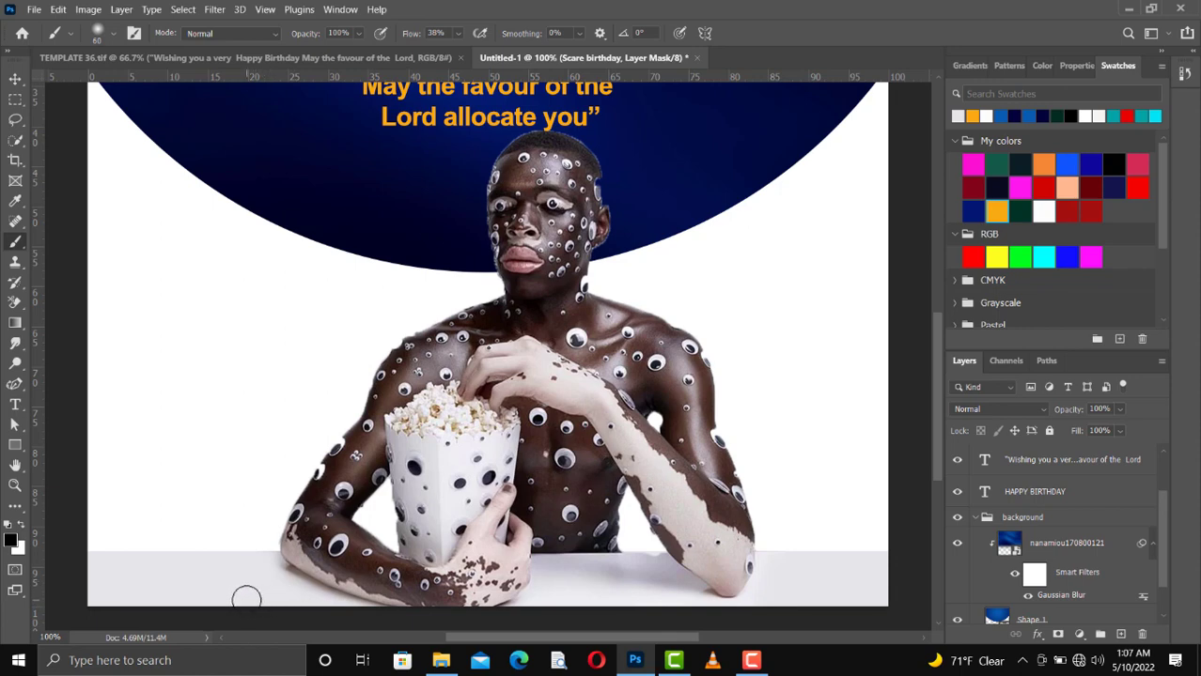
Step: Shift the Scare birthday image left until the head sits centered beneath the wish text
{"action": "key", "text": "ctrl+0"}
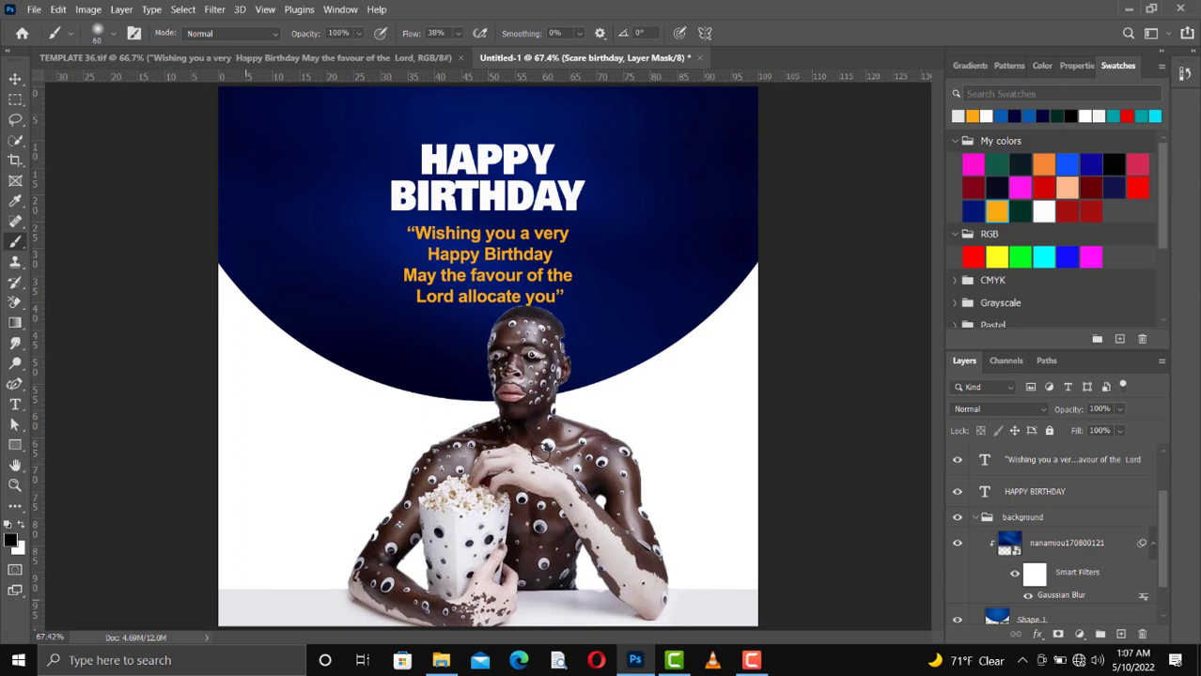
{"action": "key", "text": "v"}
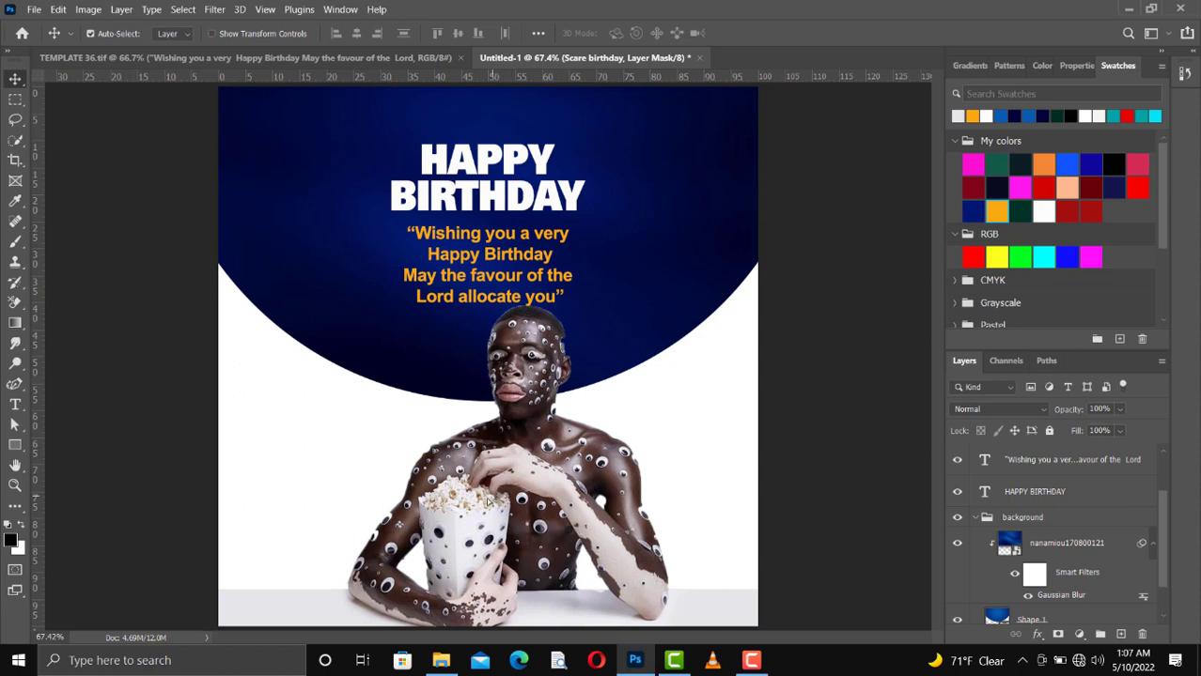
{"action": "left_click_drag", "start_coordinate": [509, 469], "coordinate": [456, 501]}
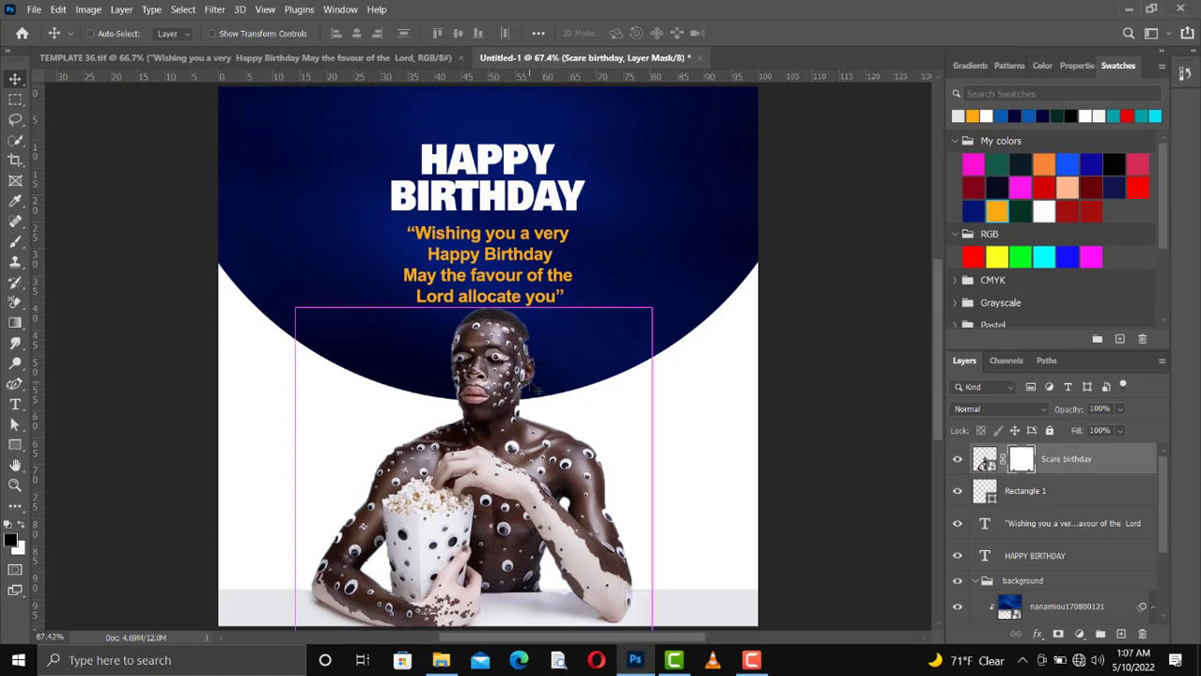
{"action": "key", "text": "ctrl+plus"}
{"action": "key", "text": "ctrl+plus"}
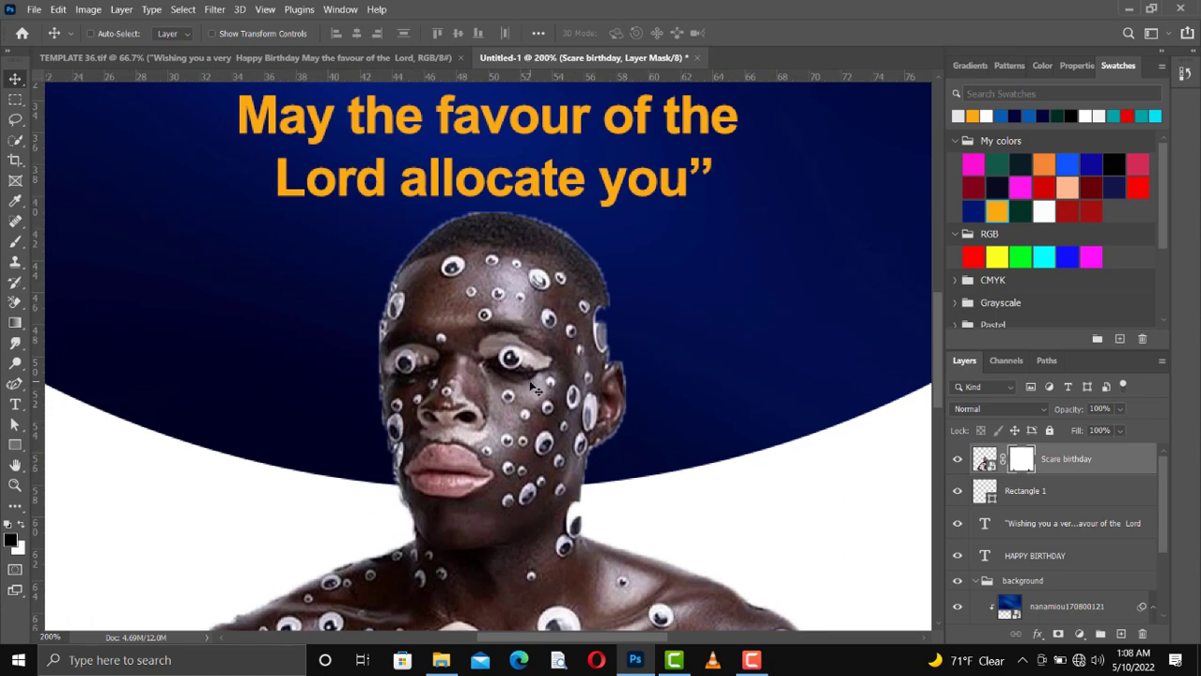
{"action": "key", "text": "ctrl"}
{"action": "key", "text": "ctrl+plus"}
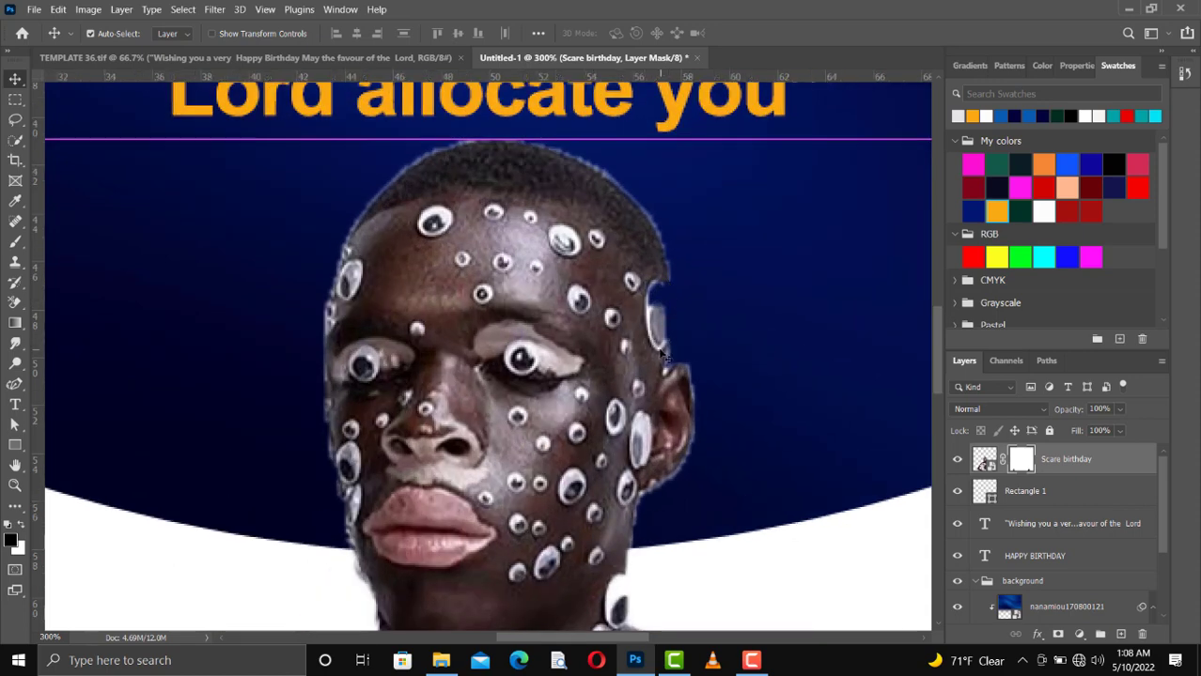
{"action": "key", "text": "ctrl+semicolon"}
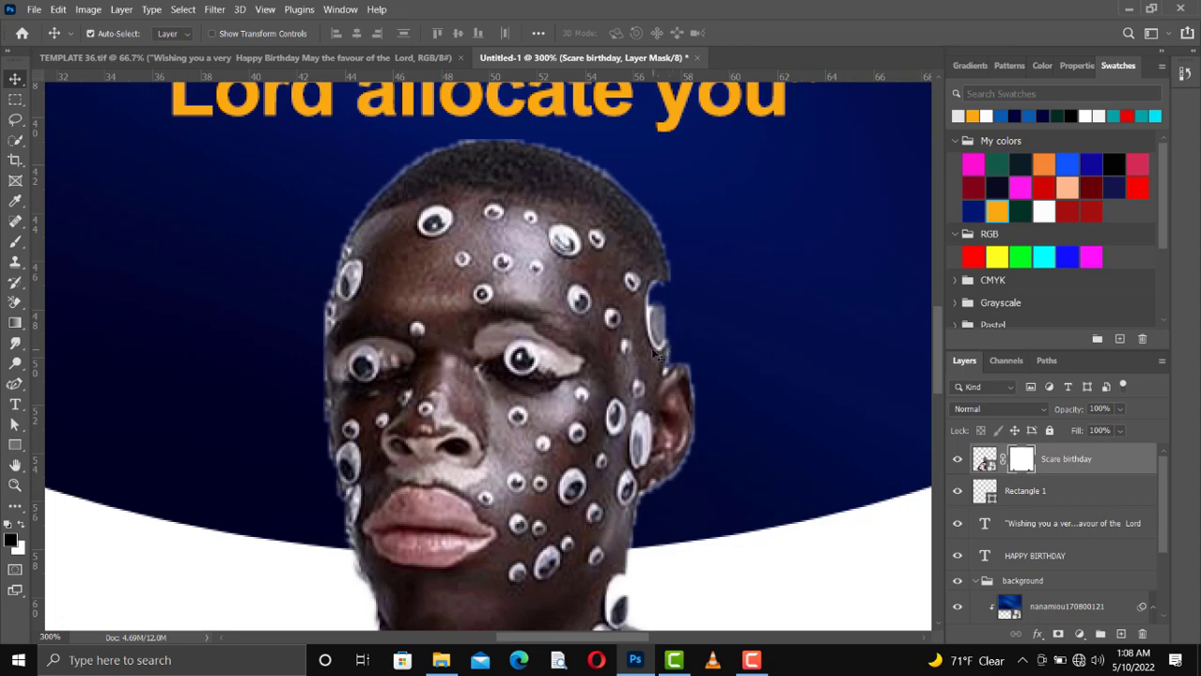
{"action": "key", "text": "l"}
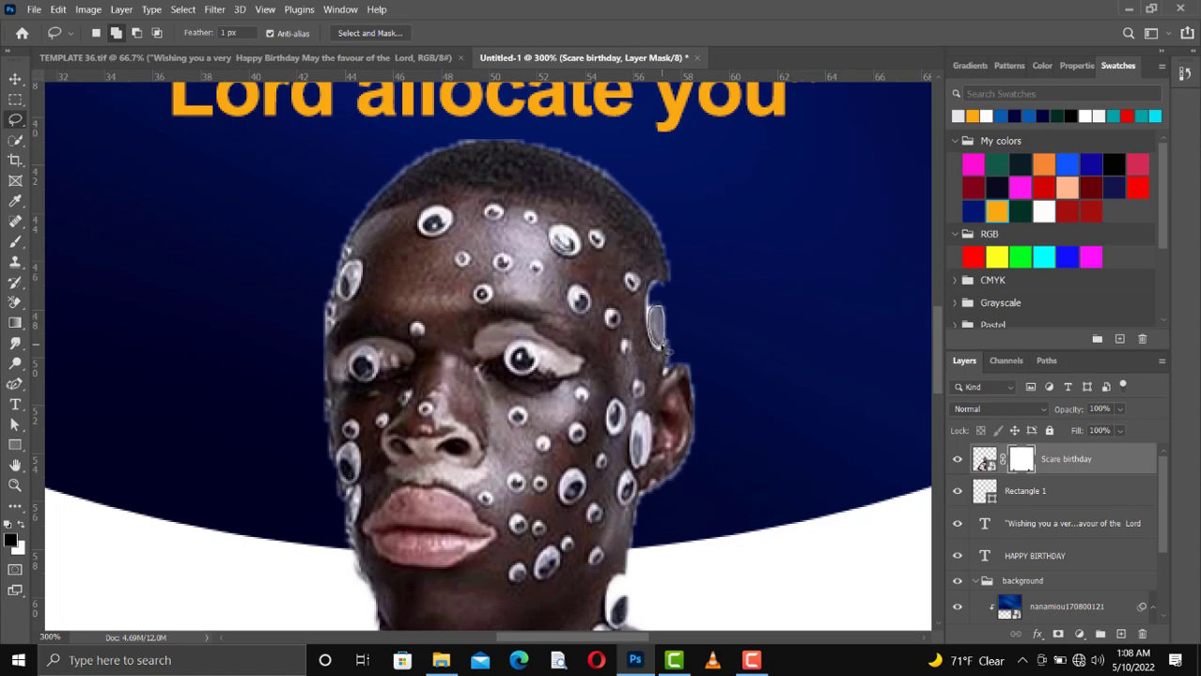
{"action": "left_click_drag", "start_coordinate": [663, 350], "coordinate": [663, 348]}
{"action": "key", "text": "ctrl+d"}
Step: Create a new layer above the portrait and set the Clone Stamp to sample Current & Below with a 6 px brush
{"action": "left_click", "coordinate": [1120, 634]}
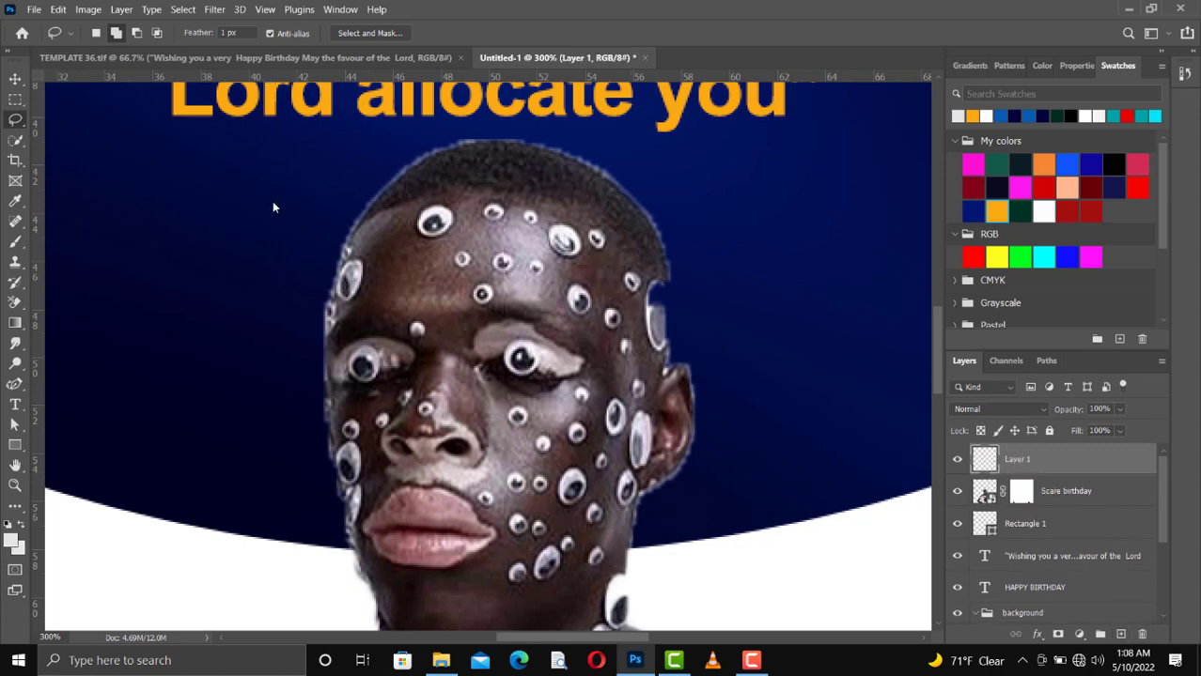
{"action": "left_click", "coordinate": [15, 263]}
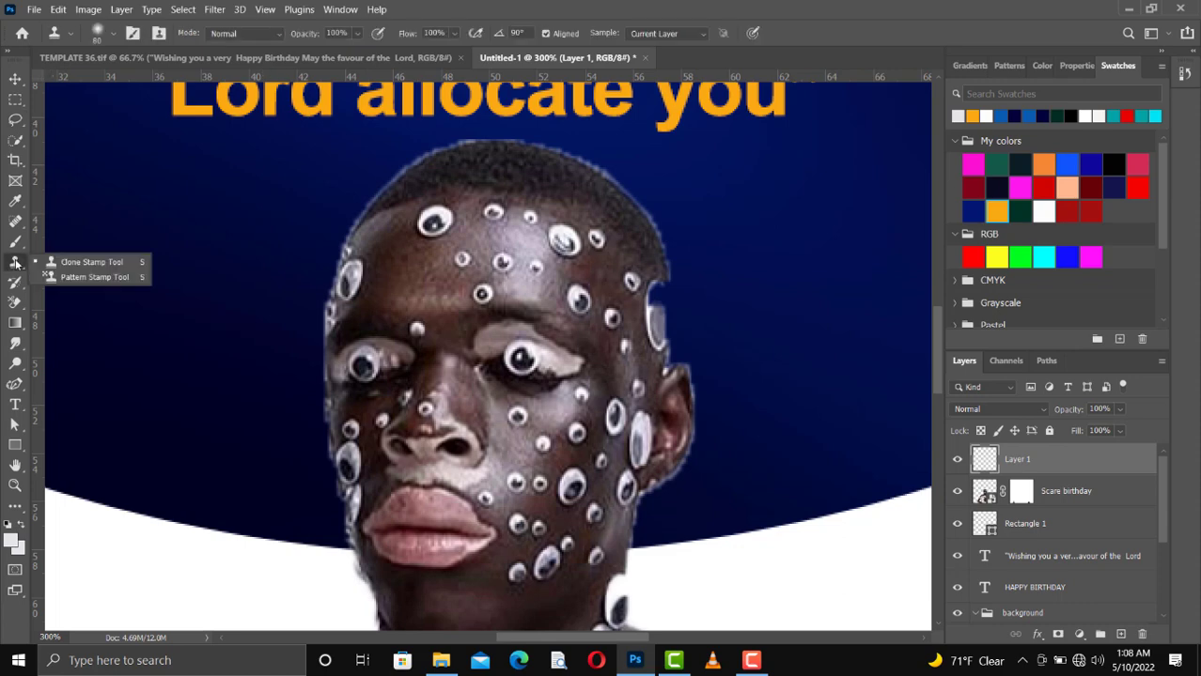
{"action": "left_click", "coordinate": [700, 37]}
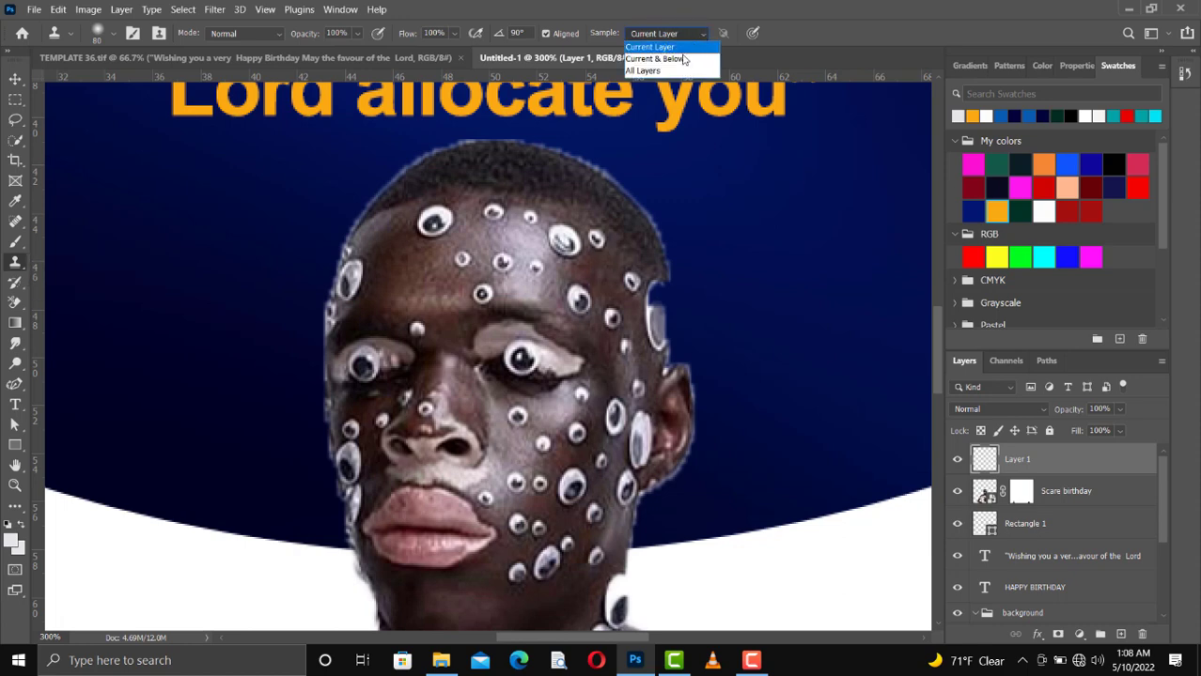
{"action": "left_click", "coordinate": [674, 59]}
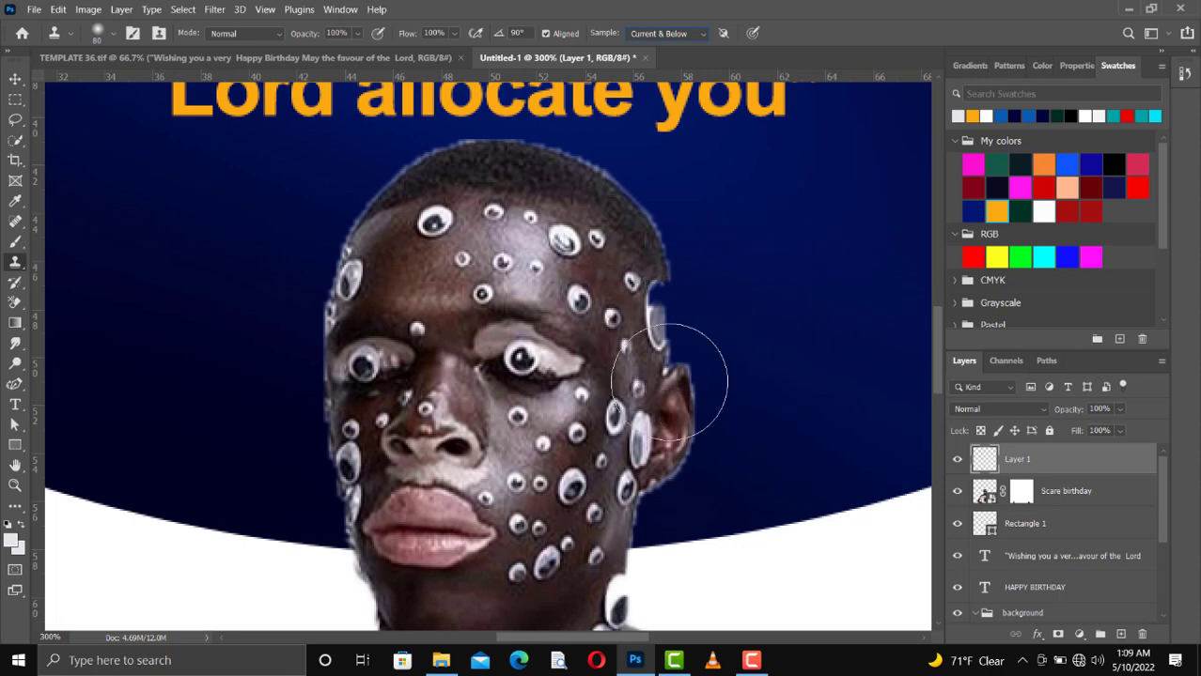
{"action": "right_click", "coordinate": [714, 359]}
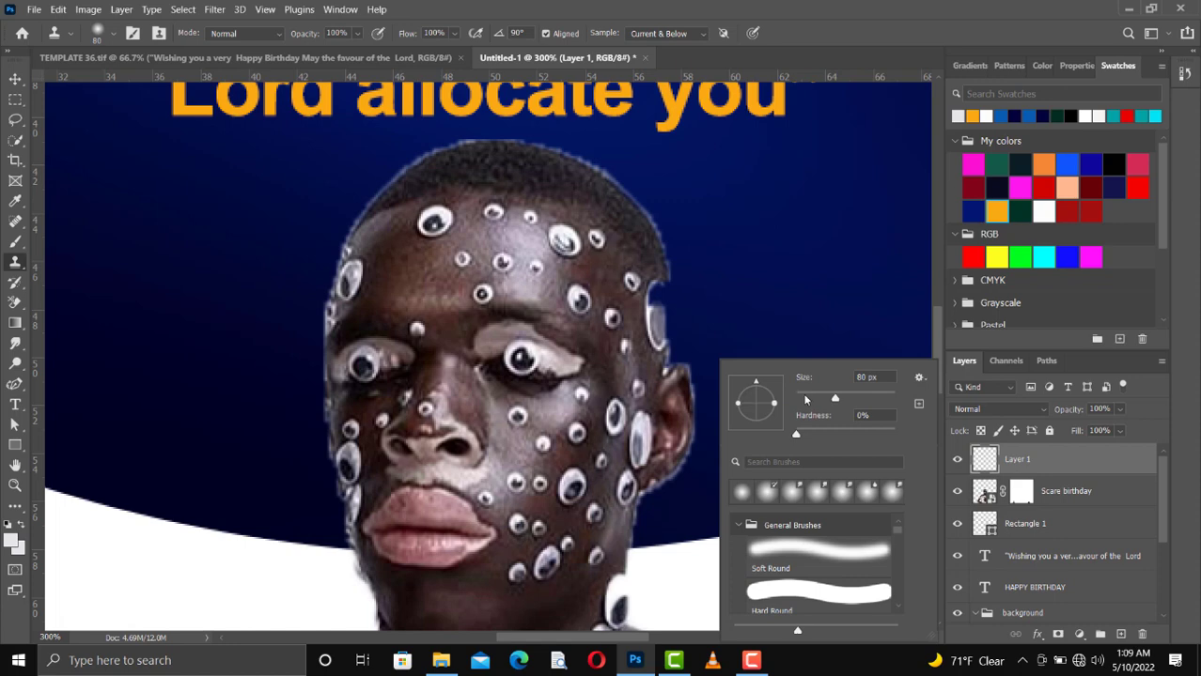
{"action": "left_click", "coordinate": [806, 398]}
{"action": "left_click", "coordinate": [799, 399]}
{"action": "left_click", "coordinate": [658, 321]}
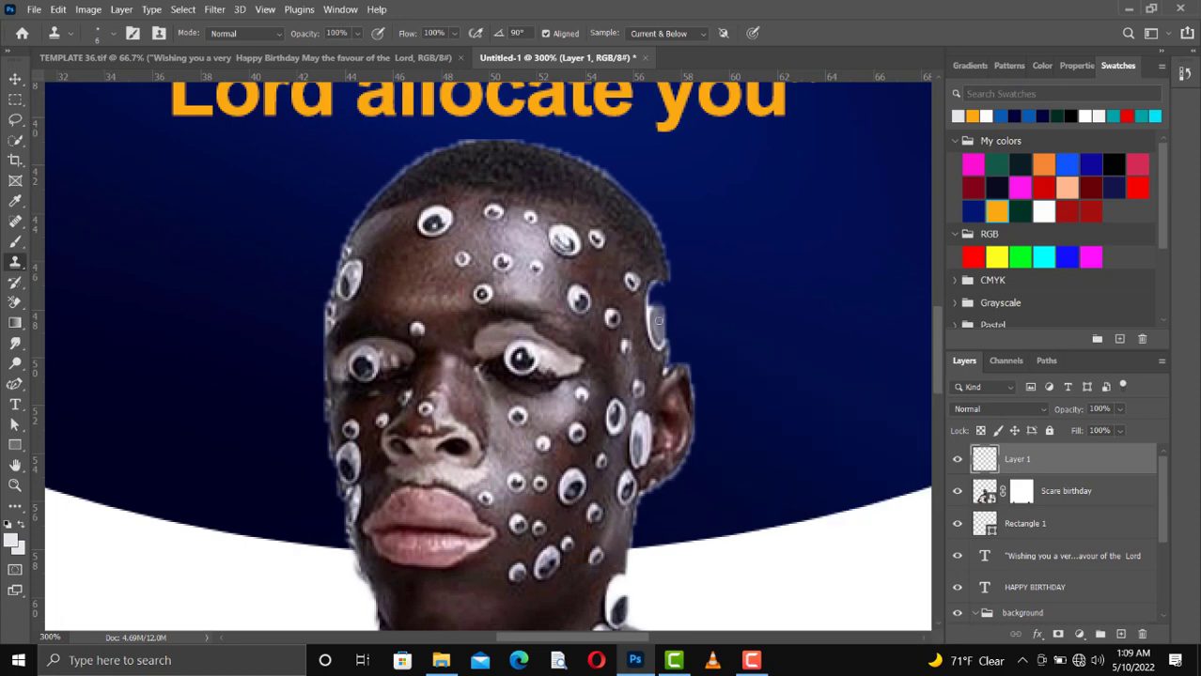
Step: Clone nearby skin and hair onto the new layer to fill the notch in the head's edge above the ear
{"action": "left_click", "coordinate": [666, 350]}
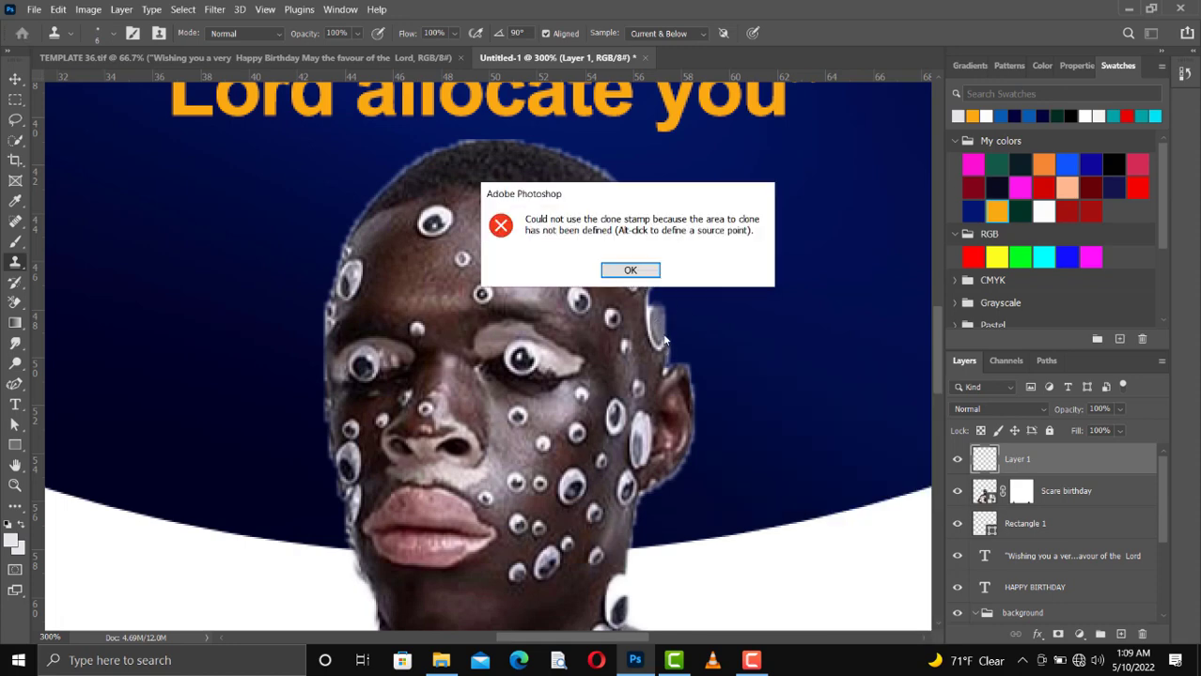
{"action": "left_click", "coordinate": [630, 272]}
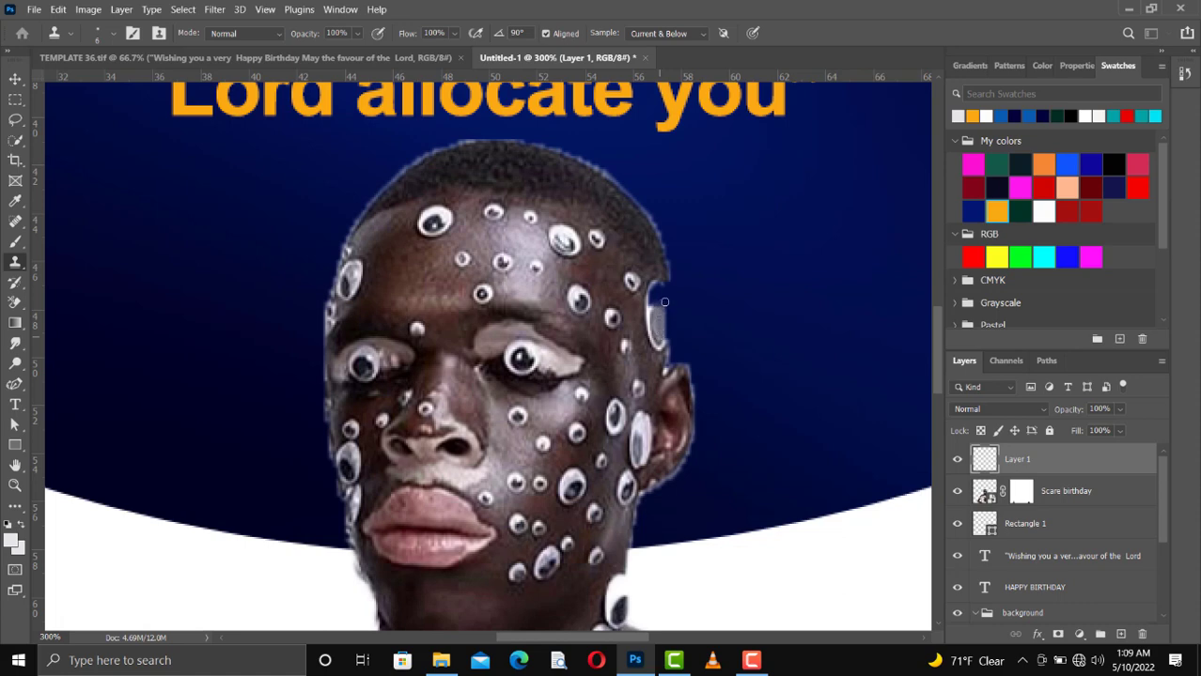
{"action": "left_click_drag", "start_coordinate": [660, 295], "coordinate": [662, 309]}
{"action": "left_click", "coordinate": [530, 177]}
{"action": "key", "text": "ctrl+minus"}
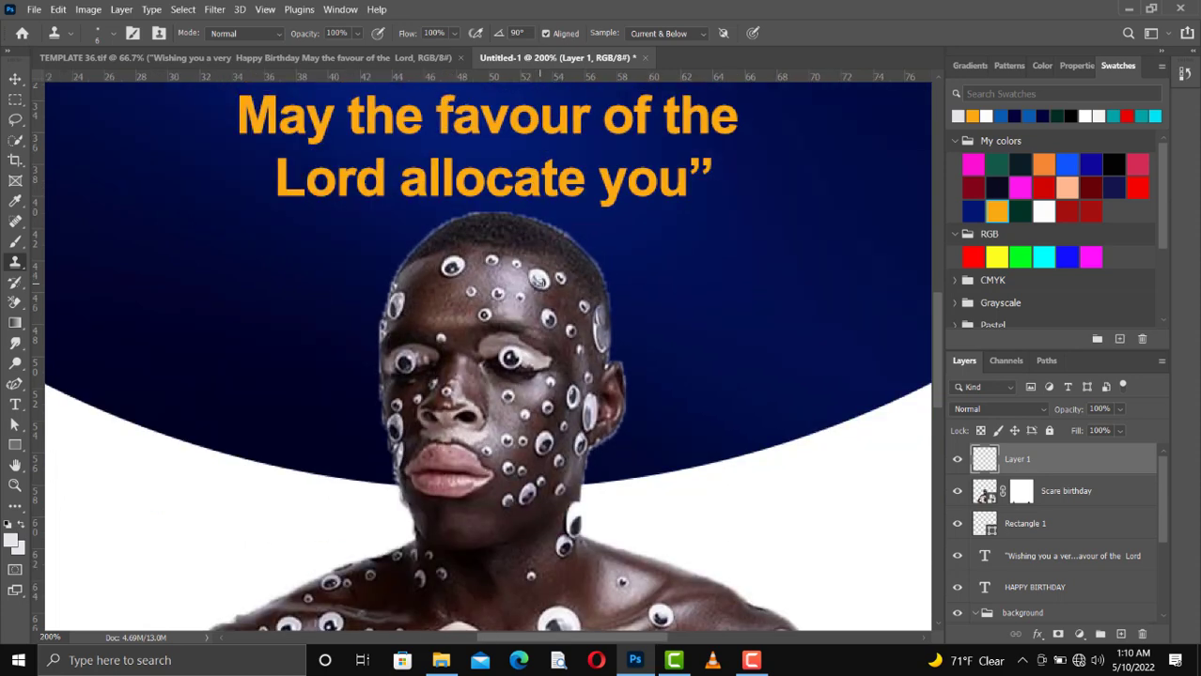
Step: Draw a dark navy rectangle about 227 × 65 px above the Scare birthday layer, beside the figure's elbow and popcorn box, and duplicate it
{"action": "key", "text": "ctrl+0"}
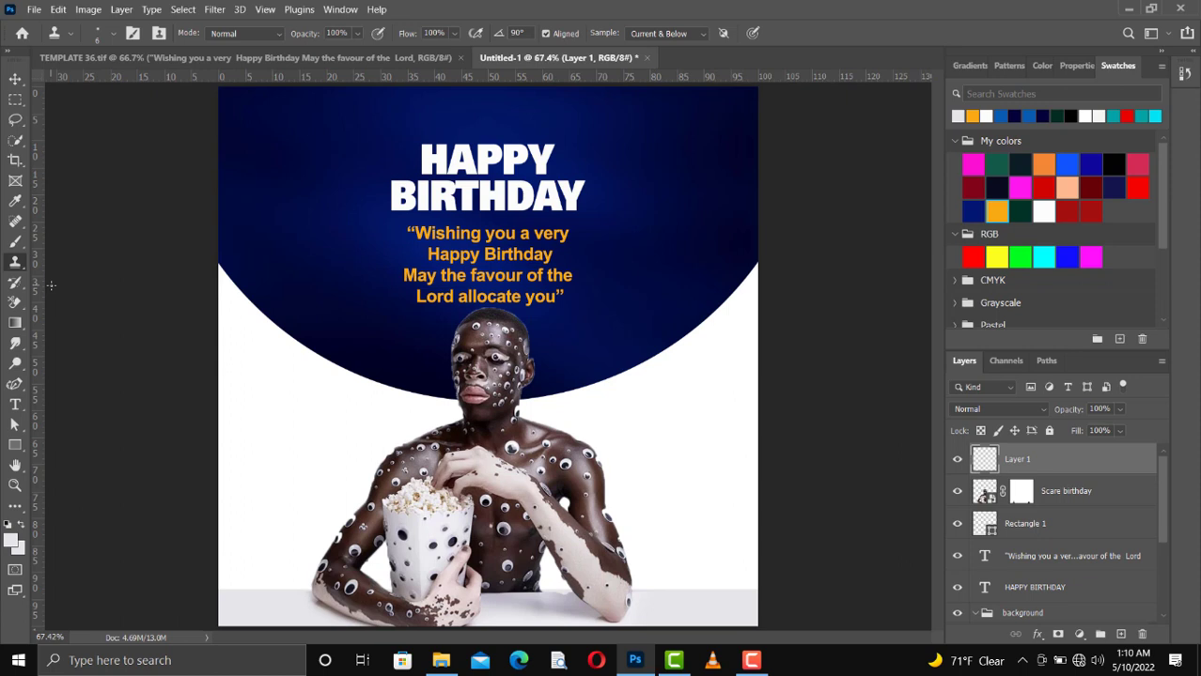
{"action": "key", "text": "v"}
{"action": "left_click", "coordinate": [512, 449]}
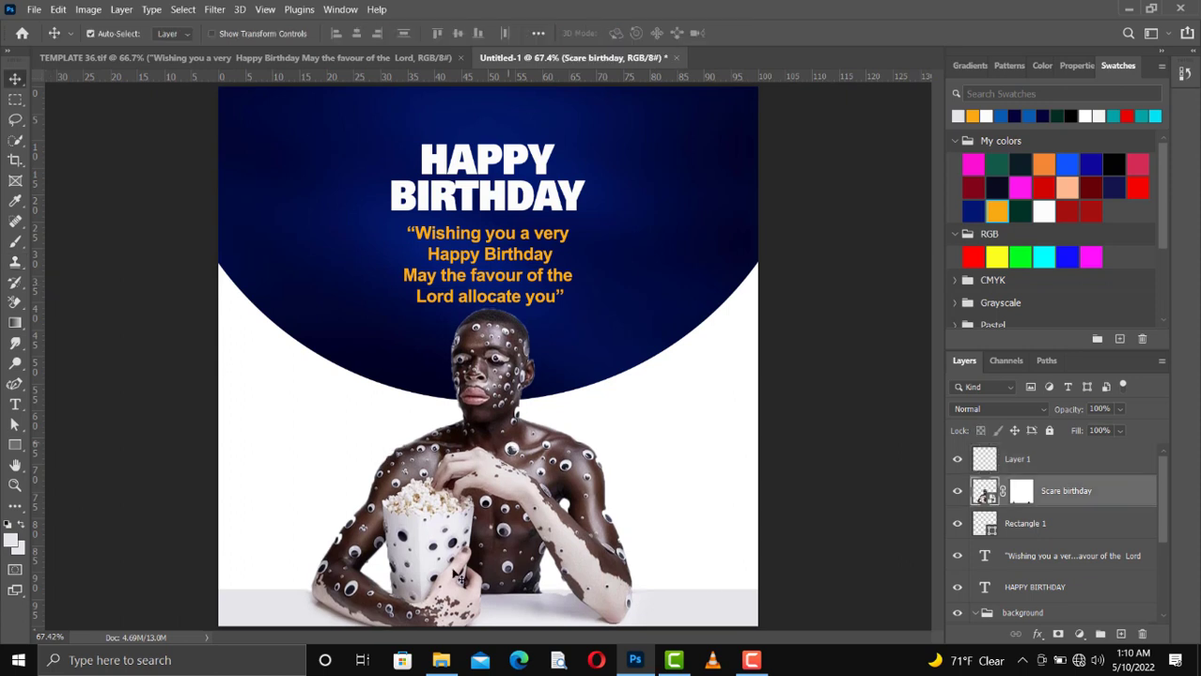
{"action": "left_click", "coordinate": [21, 449]}
{"action": "left_click", "coordinate": [65, 443]}
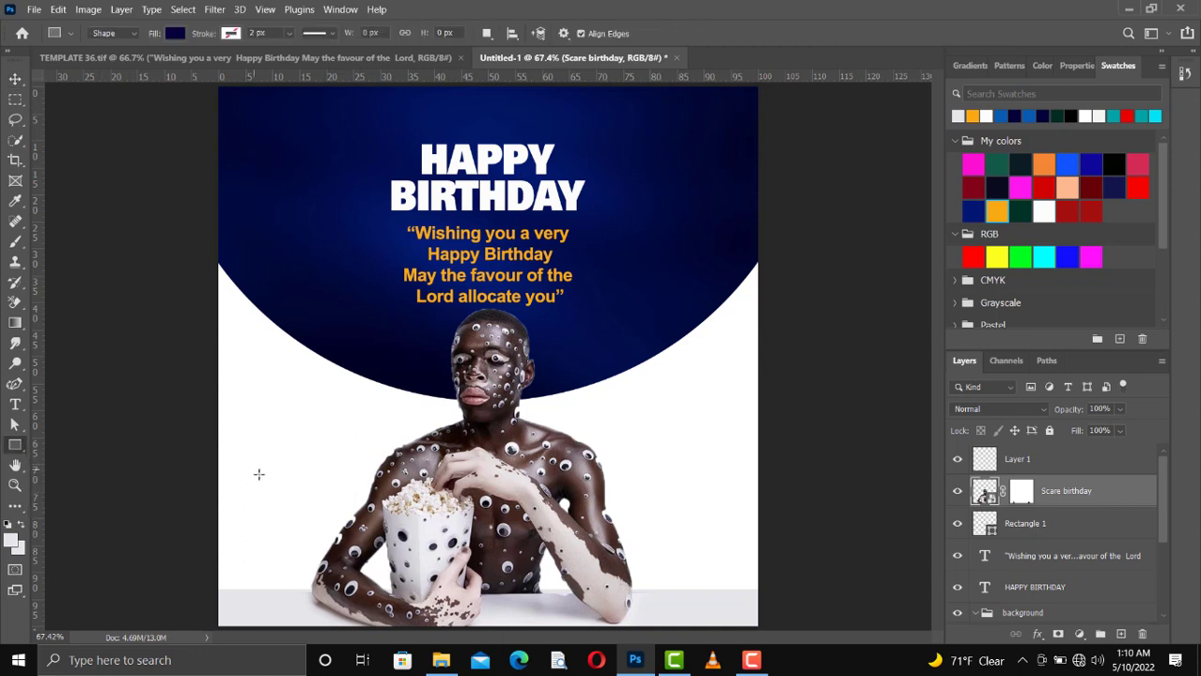
{"action": "left_click_drag", "start_coordinate": [237, 510], "coordinate": [332, 537]}
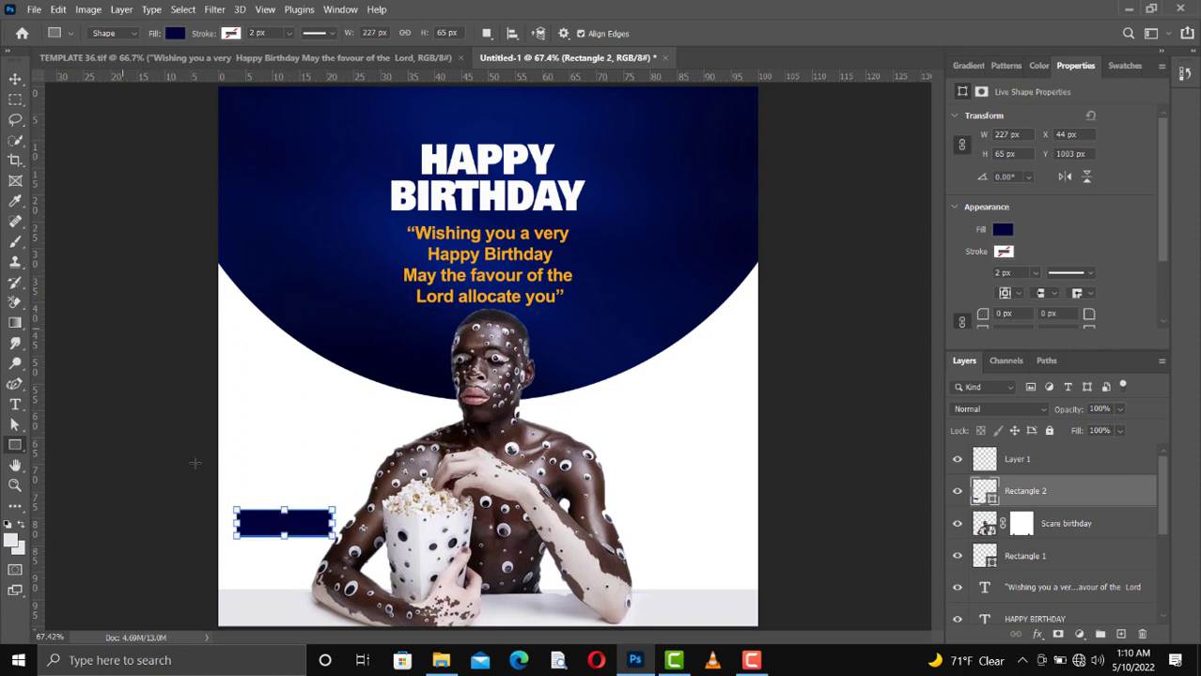
{"action": "left_click", "coordinate": [15, 81]}
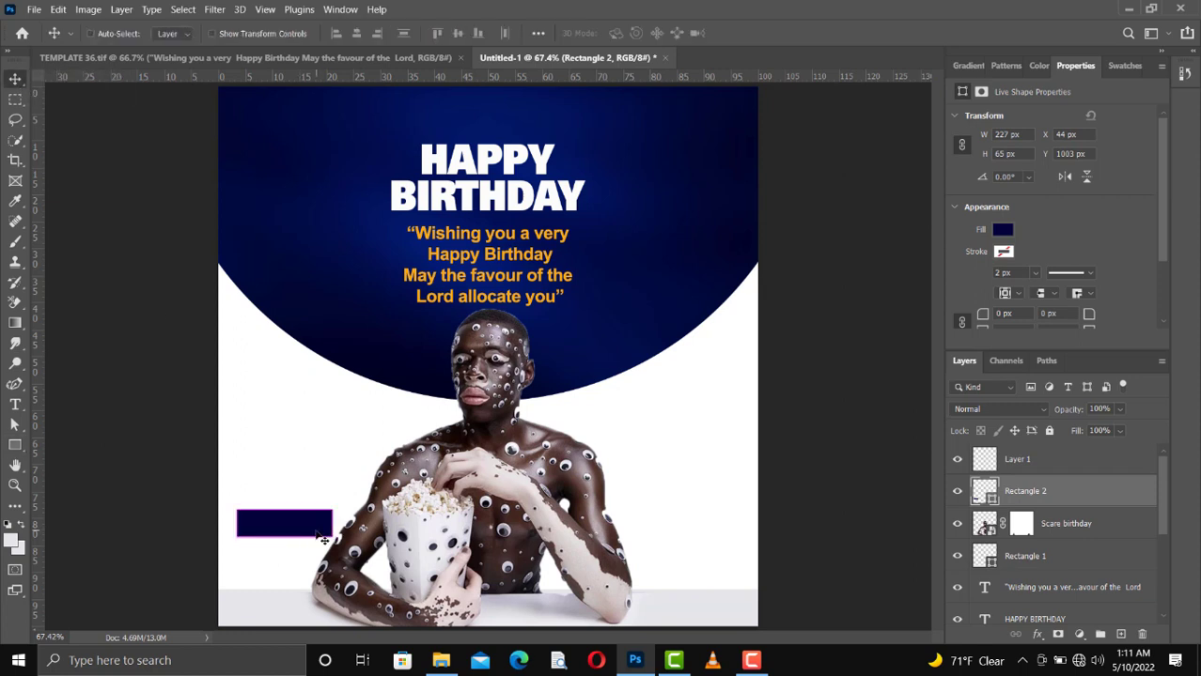
{"action": "key", "text": "ctrl+j"}
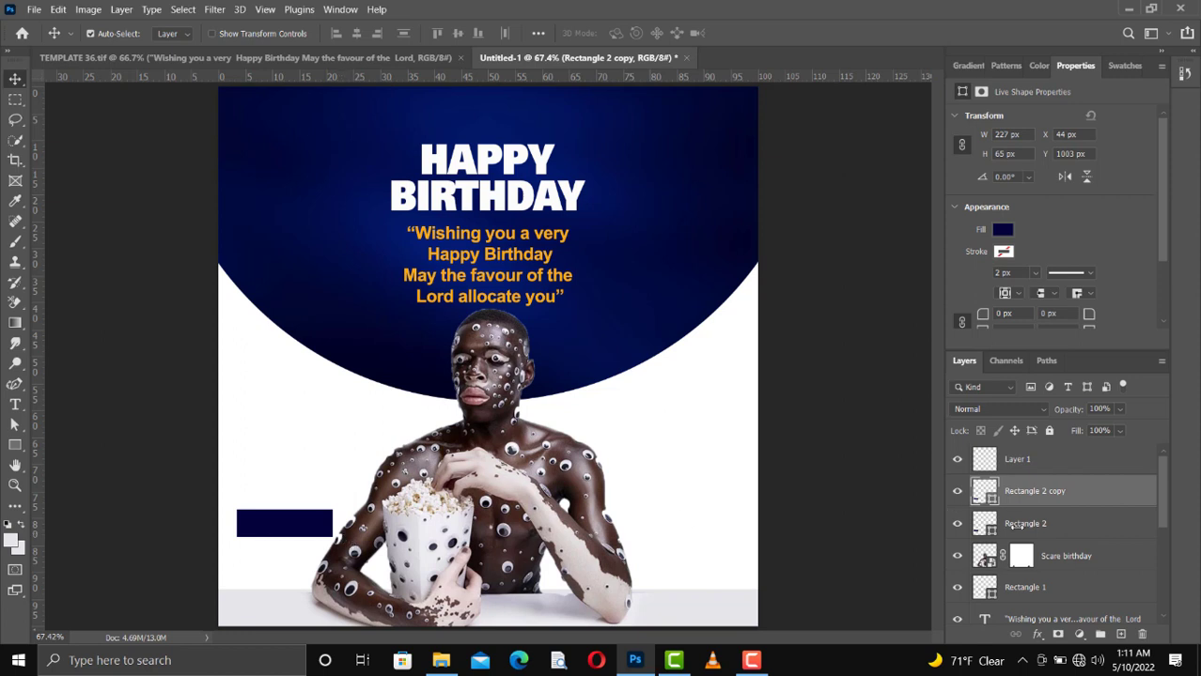
Step: Recolor the original Rectangle 2 beneath its copy black and nudge it down about 10 px
{"action": "left_click", "coordinate": [1027, 527]}
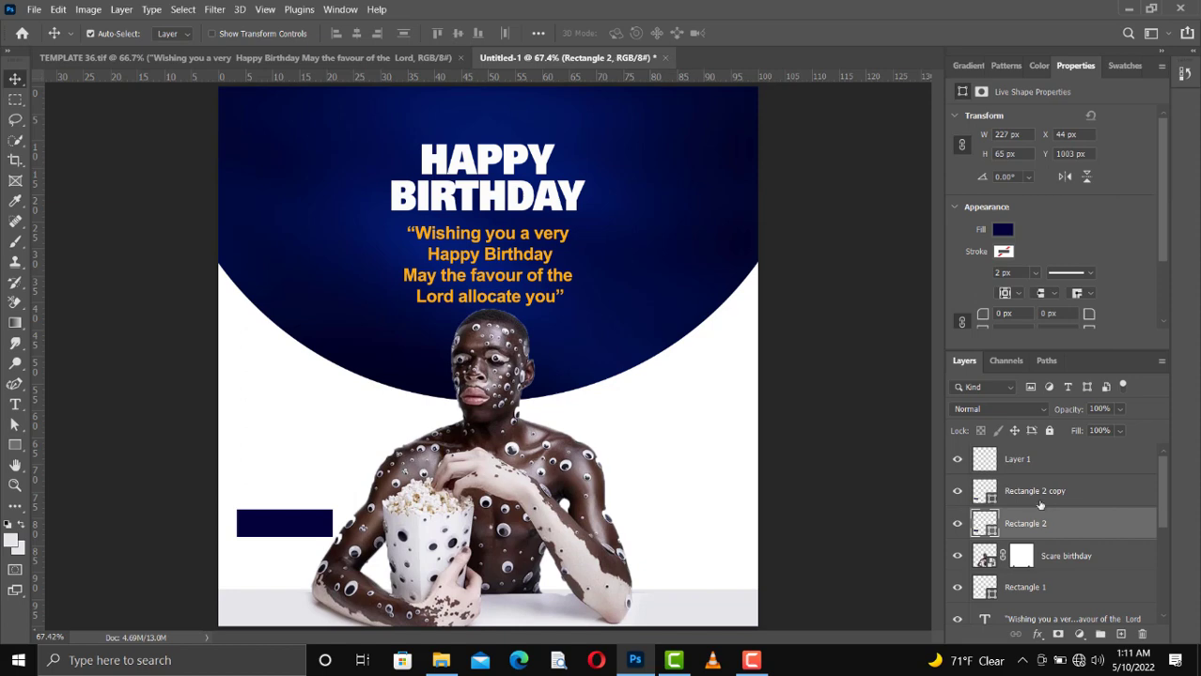
{"action": "left_click", "coordinate": [1120, 66]}
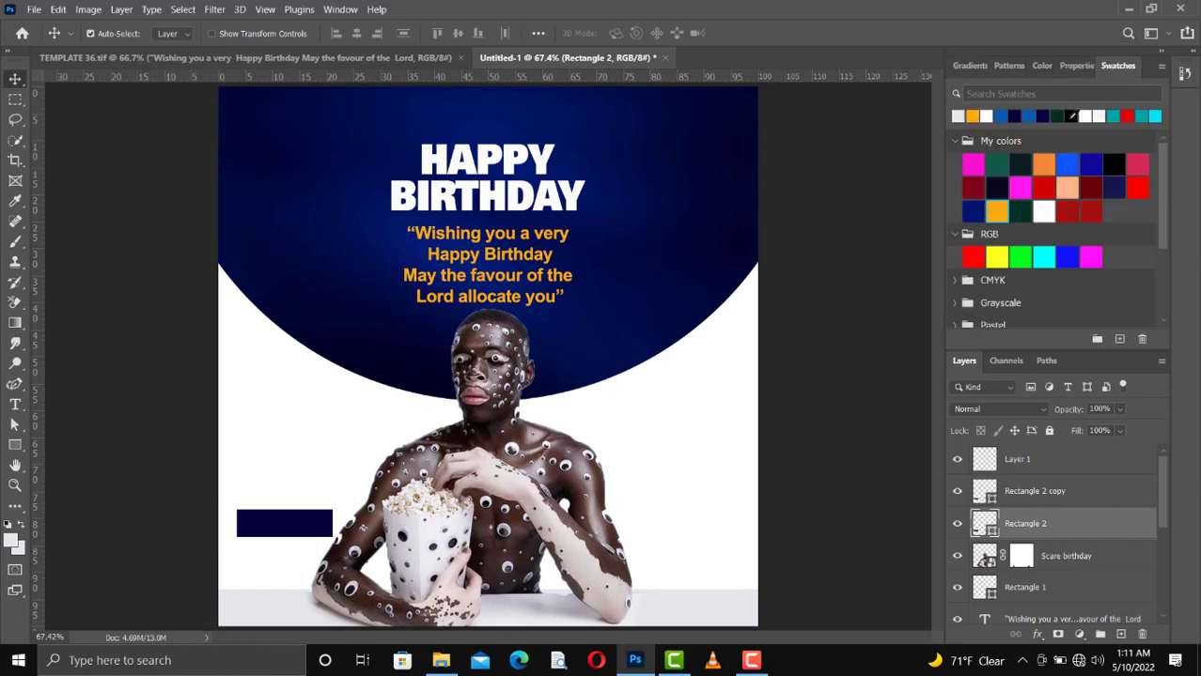
{"action": "left_click", "coordinate": [1069, 116]}
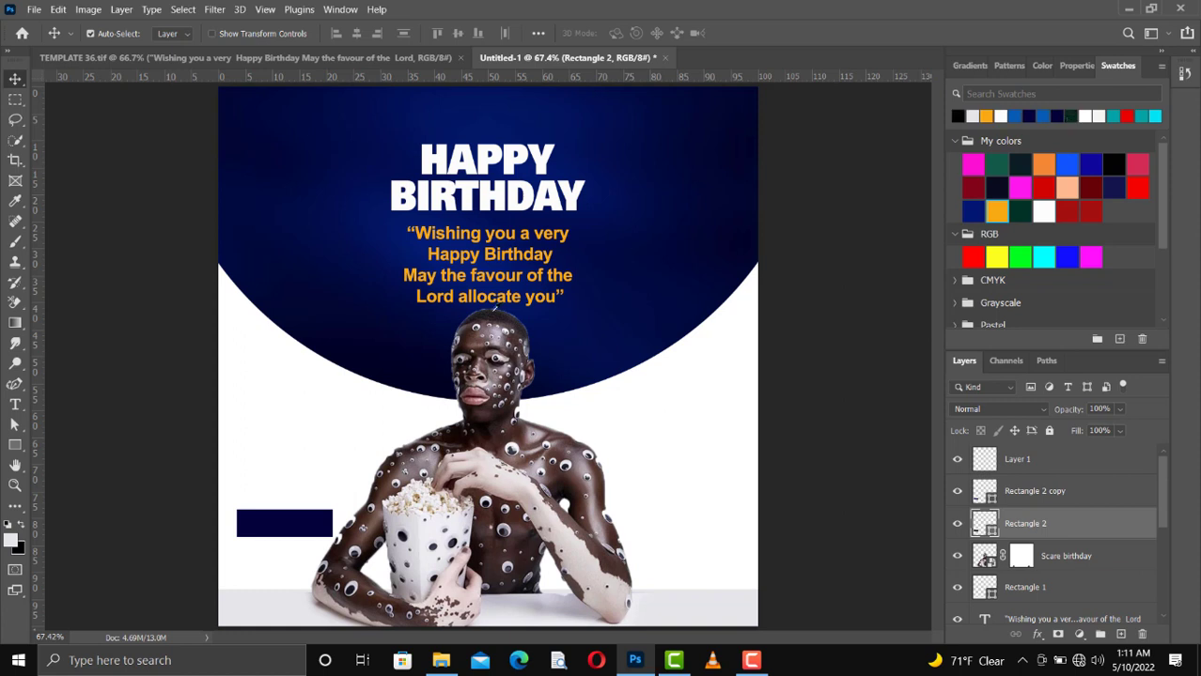
{"action": "key", "text": "Down"}
{"action": "key", "text": "Down"}
{"action": "key", "text": "Down"}
{"action": "key", "text": "Down"}
{"action": "key", "text": "Down"}
{"action": "key", "text": "Down"}
{"action": "key", "text": "Down"}
{"action": "key", "text": "Down"}
{"action": "key", "text": "Down"}
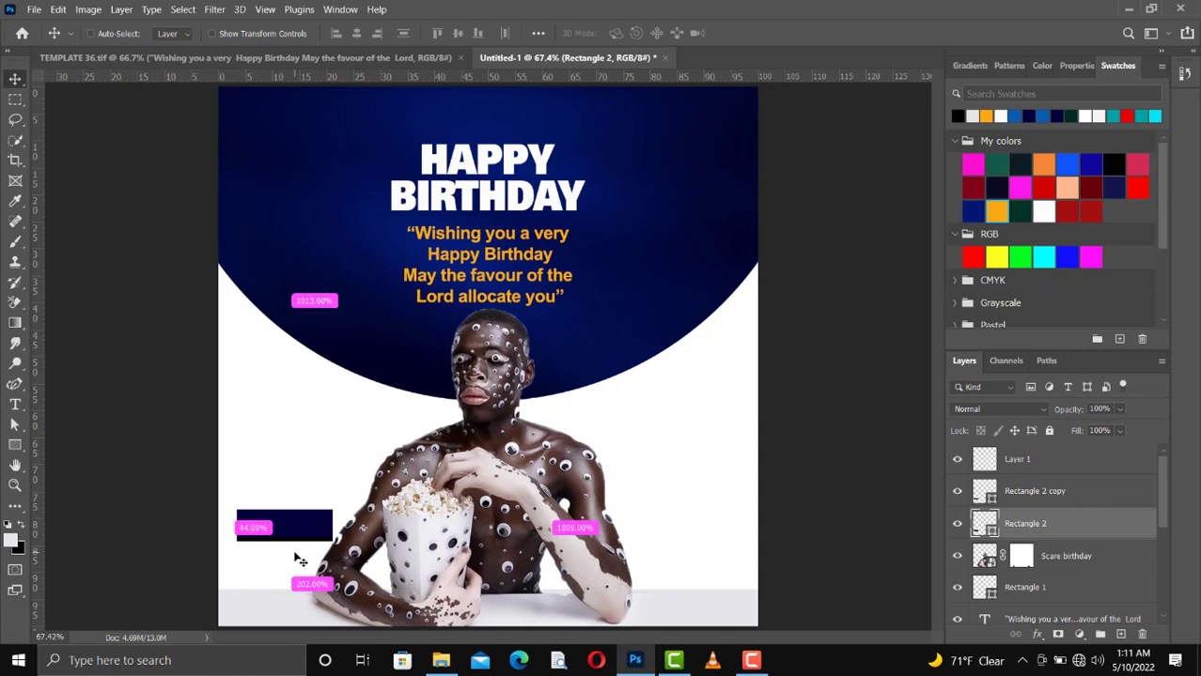
Step: Warp the black rectangle so its lower edge arches upward between the corners, accepting conversion to a regular path
{"action": "key", "text": "ctrl+plus"}
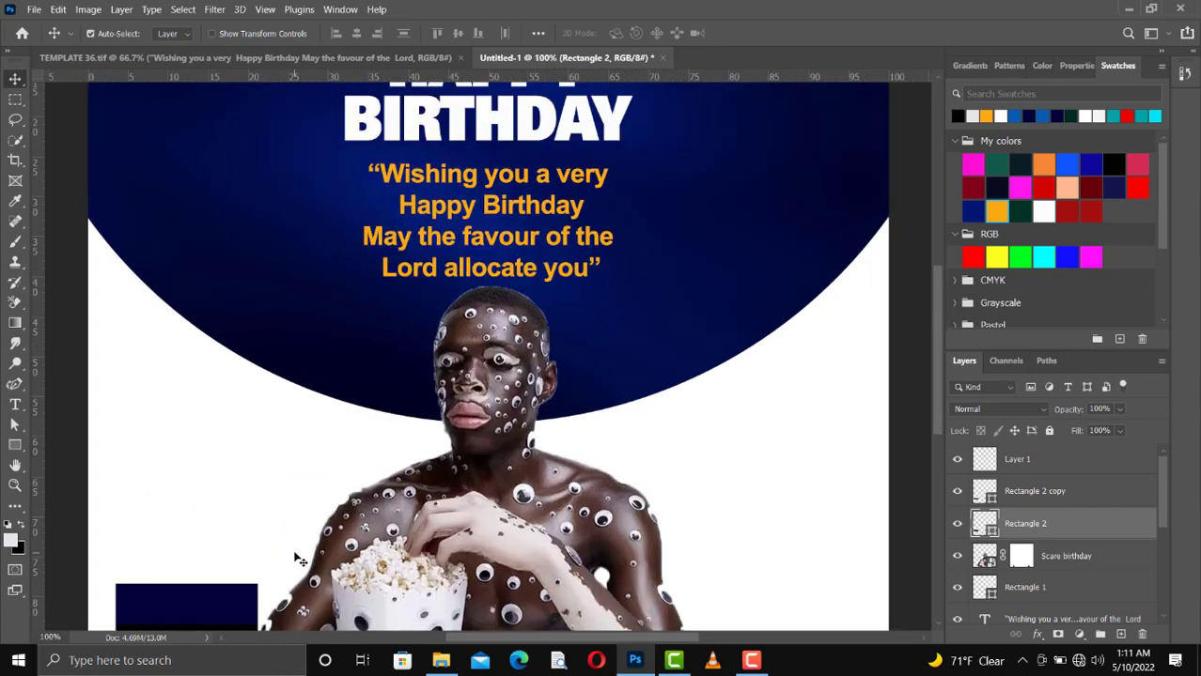
{"action": "scroll", "coordinate": [294, 559], "scroll_direction": "down", "scroll_amount": 3}
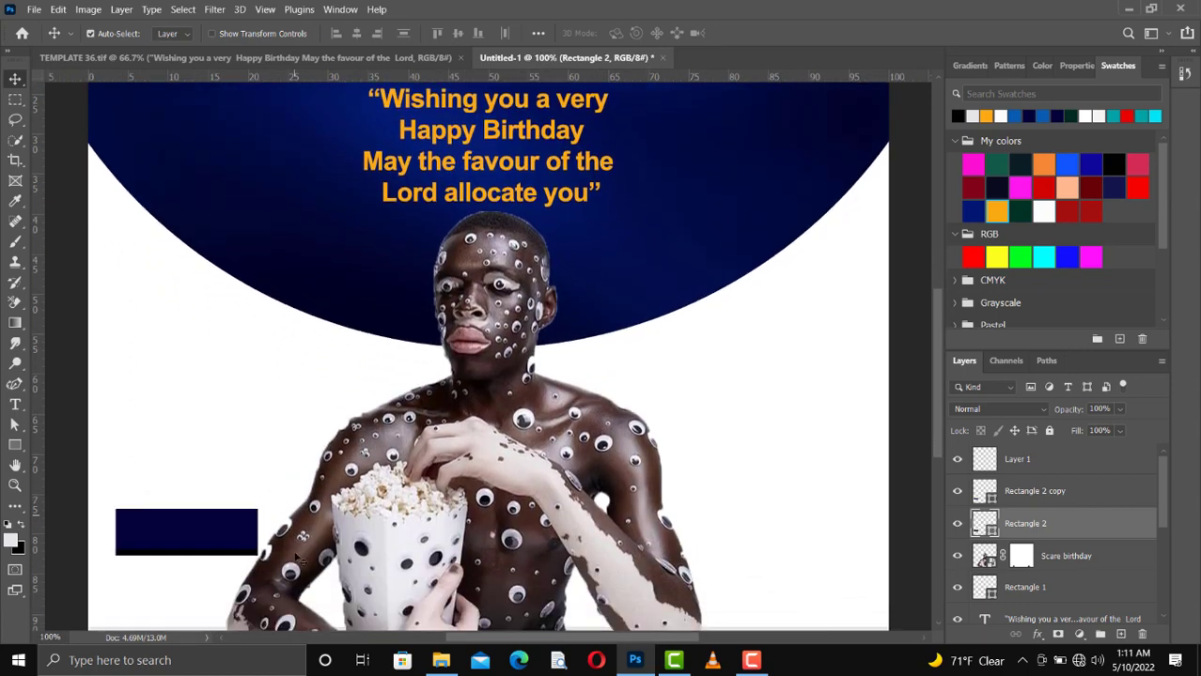
{"action": "scroll", "coordinate": [294, 559], "scroll_direction": "down", "scroll_amount": 3}
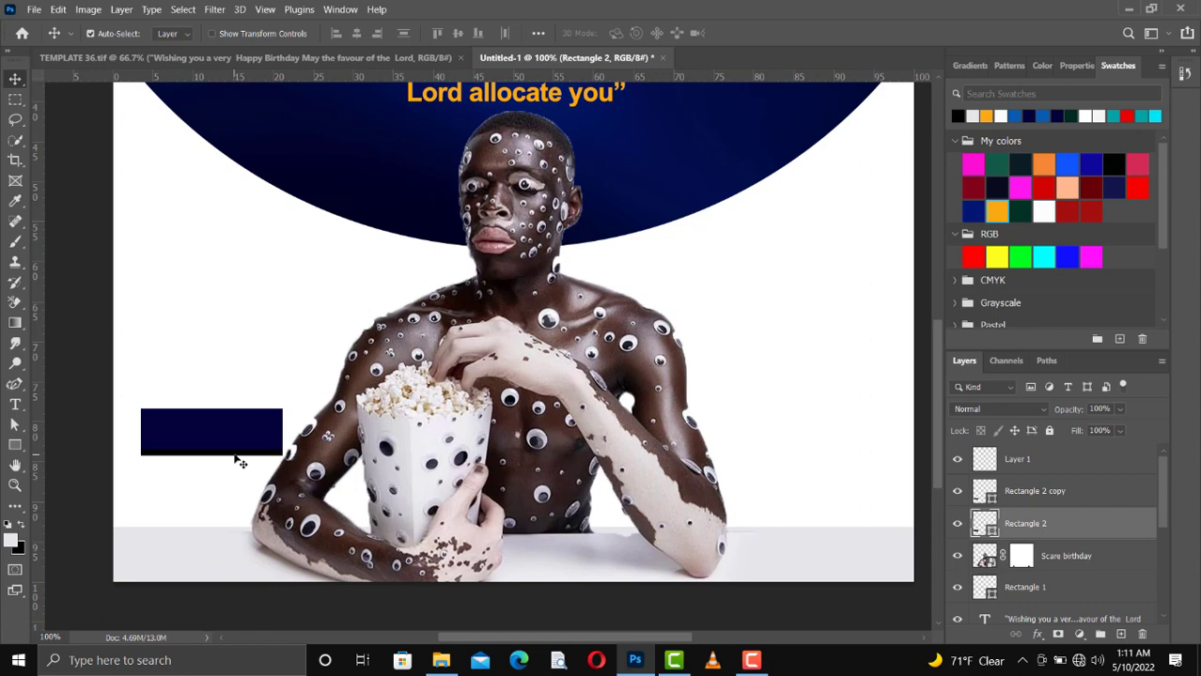
{"action": "key", "text": "ctrl+t"}
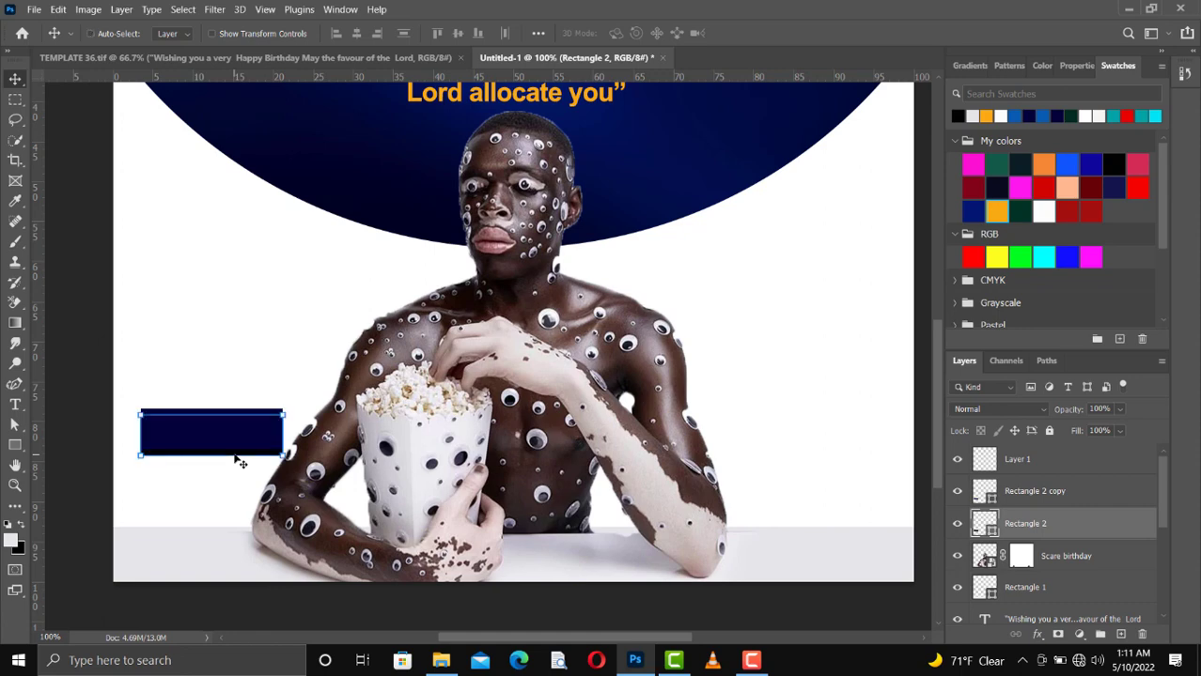
{"action": "key", "text": "ctrl+t"}
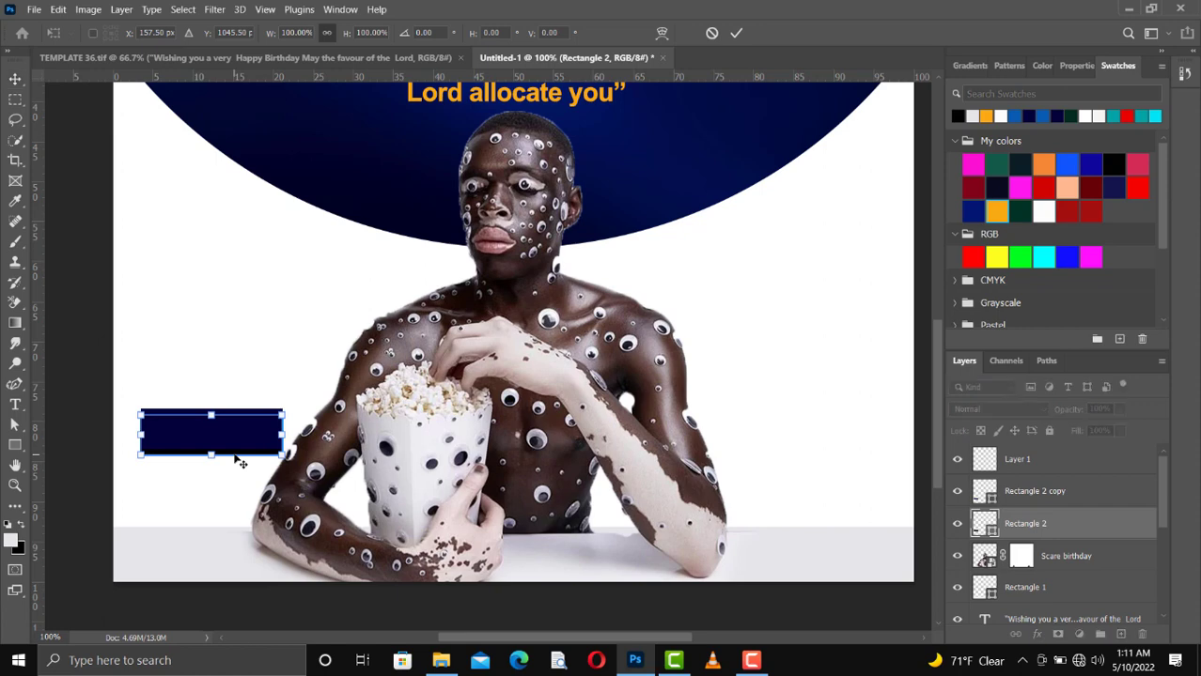
{"action": "right_click", "coordinate": [236, 451]}
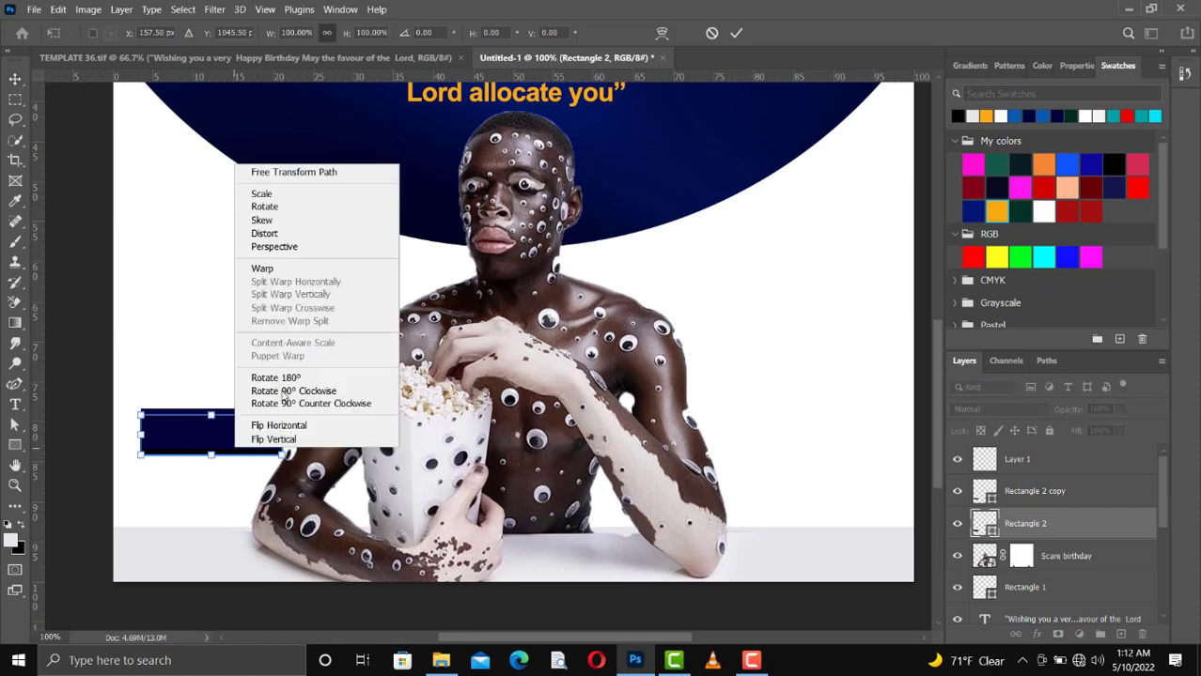
{"action": "left_click", "coordinate": [263, 270]}
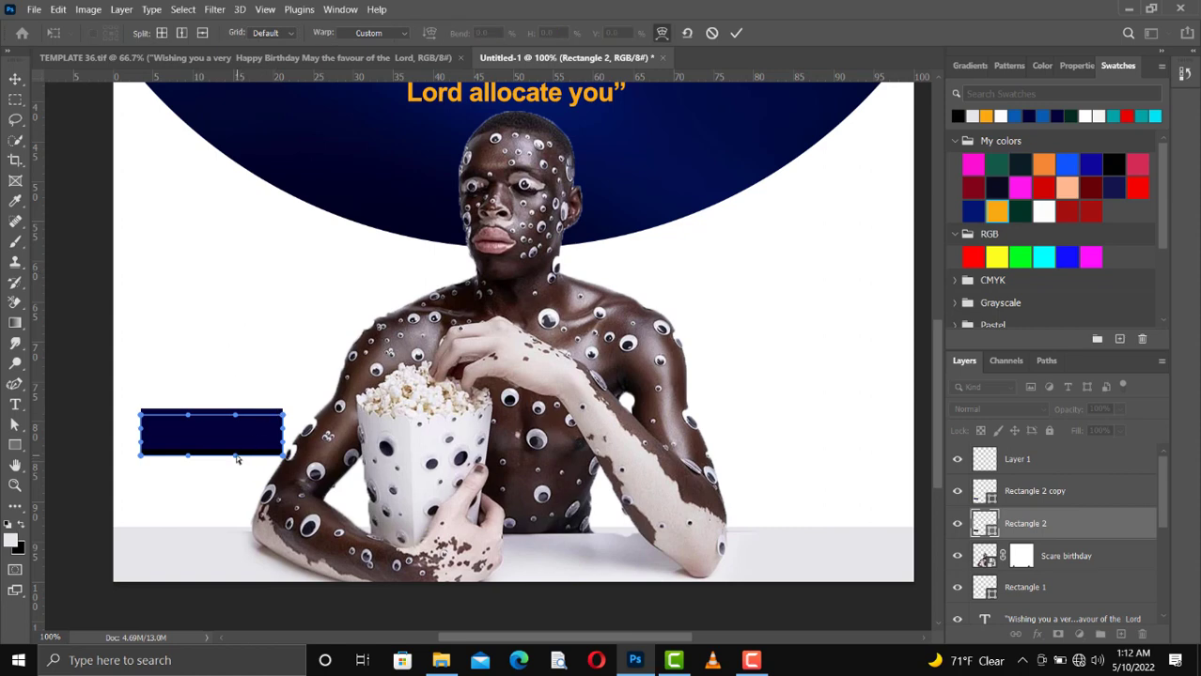
{"action": "left_click_drag", "start_coordinate": [236, 459], "coordinate": [193, 448]}
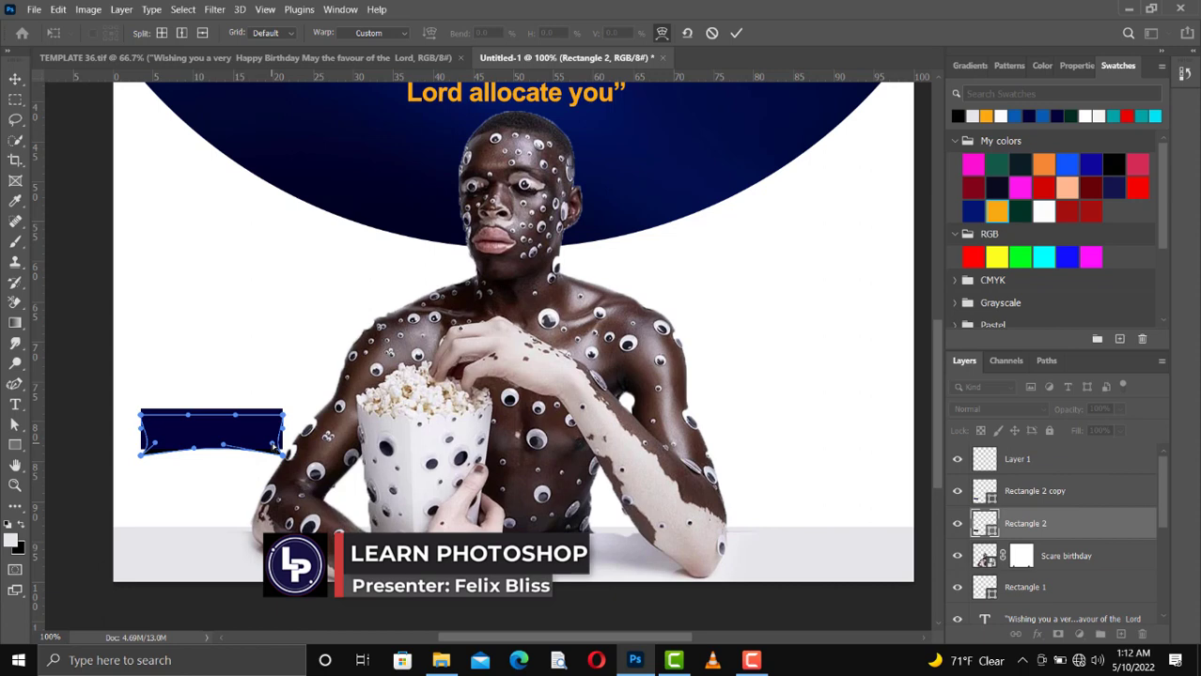
{"action": "key", "text": "Return"}
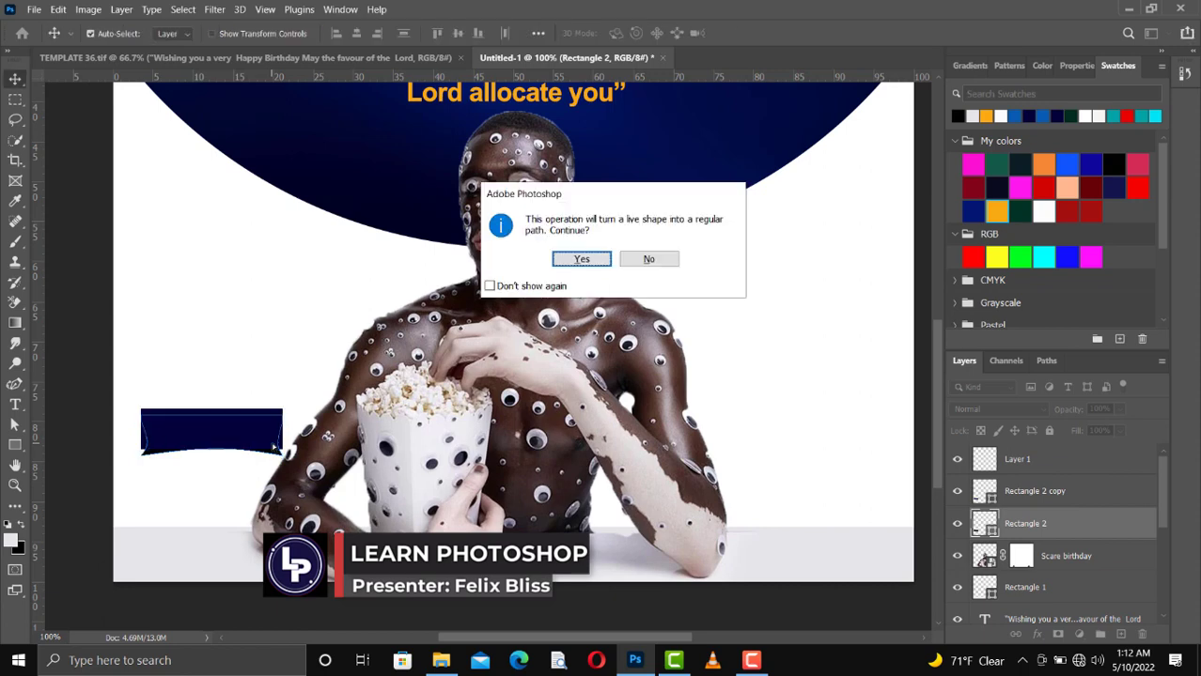
{"action": "key", "text": "Return"}
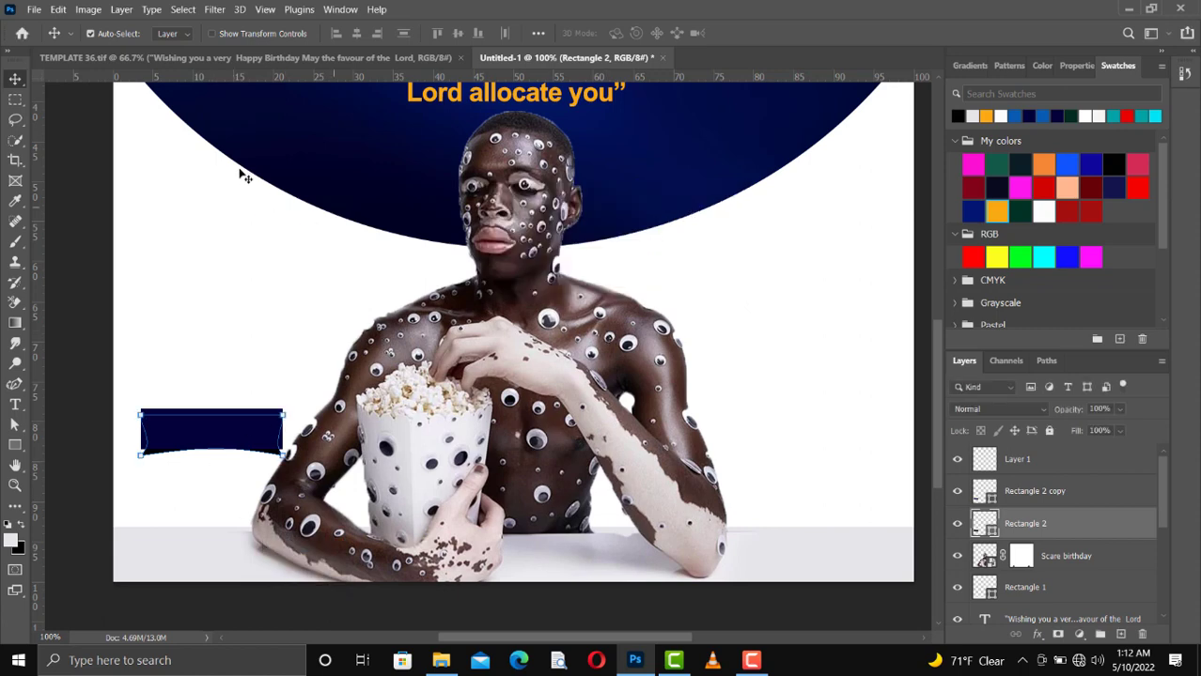
Step: Convert the warped black rectangle to a smart object and apply a Gaussian Blur with a 6.0 px radius
{"action": "left_click", "coordinate": [215, 10]}
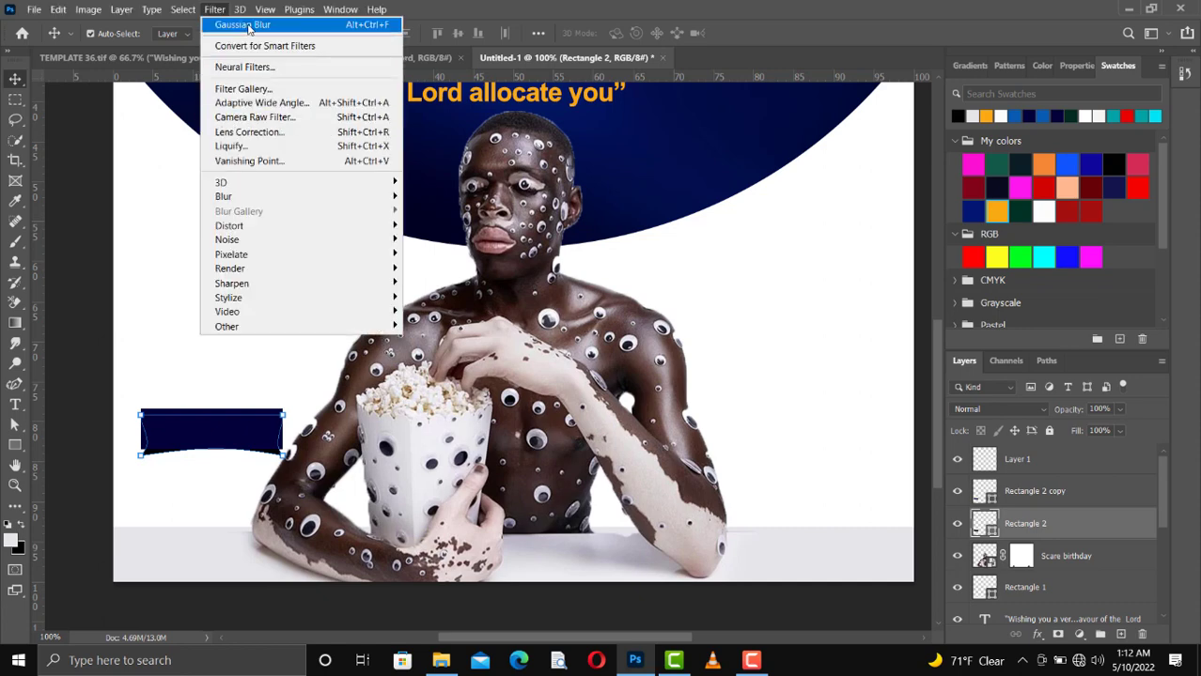
{"action": "mouse_move", "coordinate": [361, 198]}
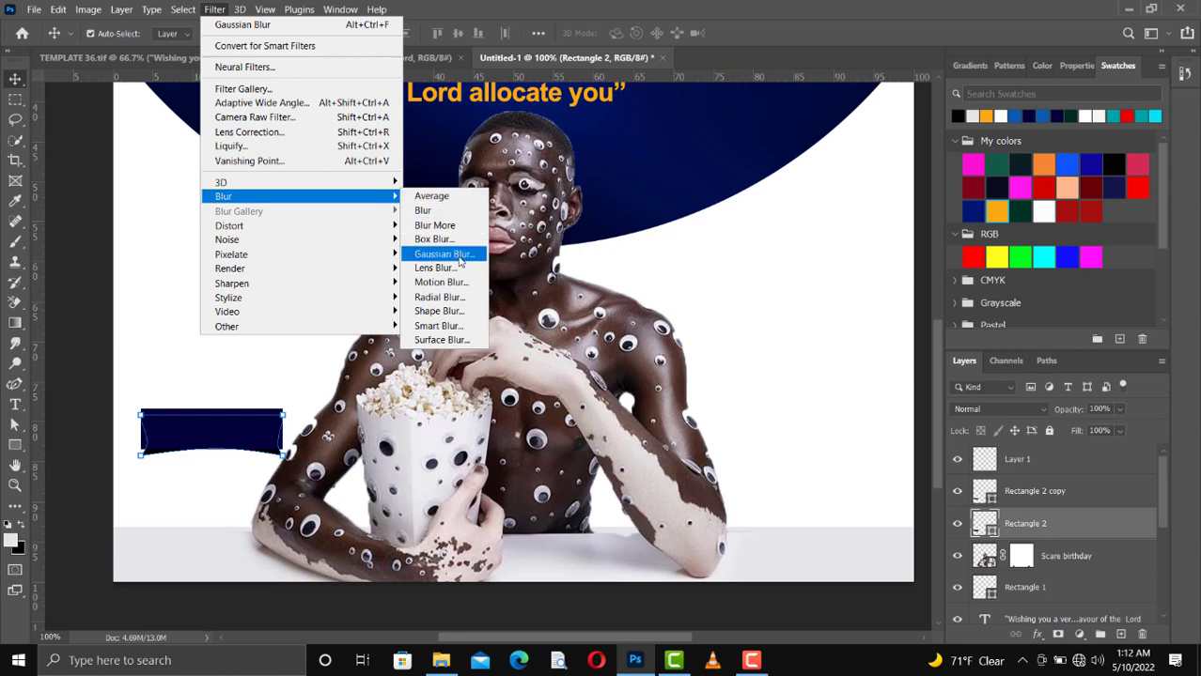
{"action": "left_click", "coordinate": [444, 254]}
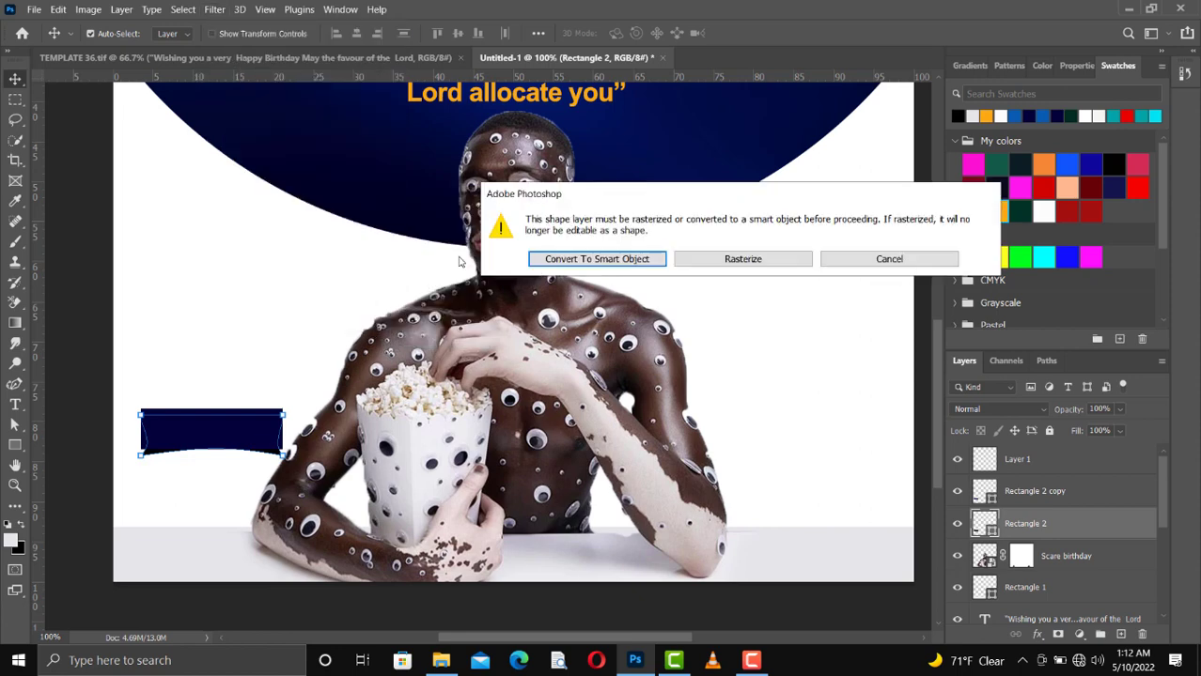
{"action": "key", "text": "Return"}
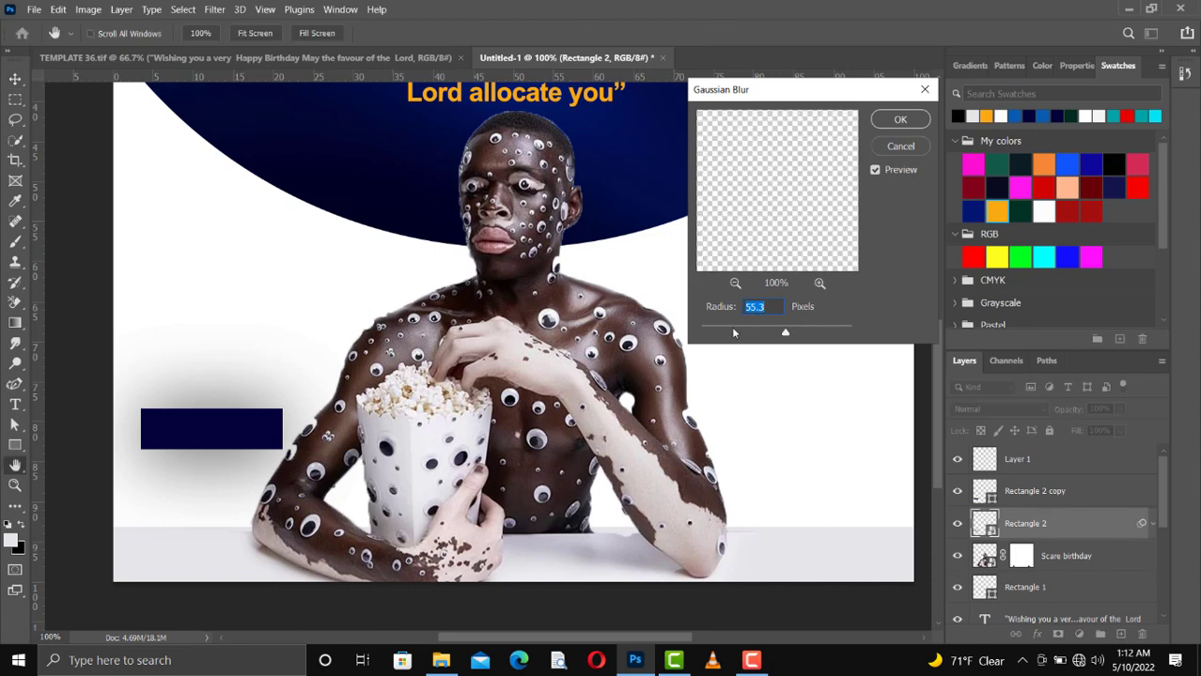
{"action": "left_click", "coordinate": [733, 332]}
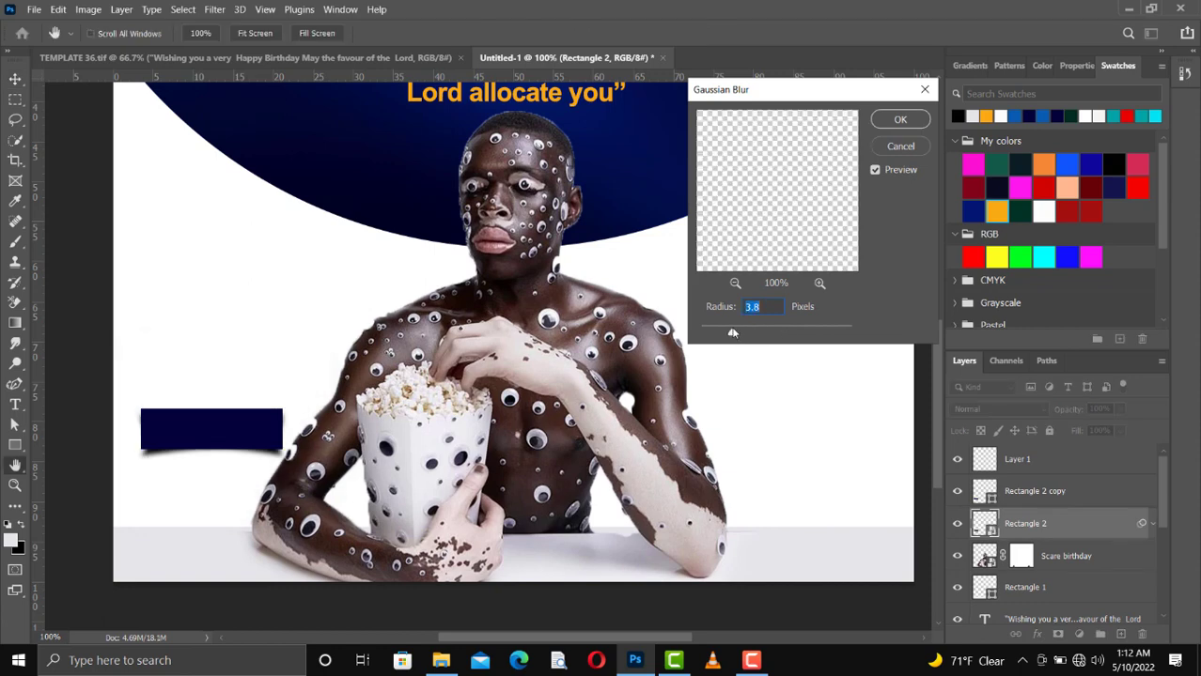
{"action": "left_click_drag", "start_coordinate": [733, 333], "coordinate": [742, 332]}
{"action": "left_click_drag", "start_coordinate": [742, 333], "coordinate": [746, 332]}
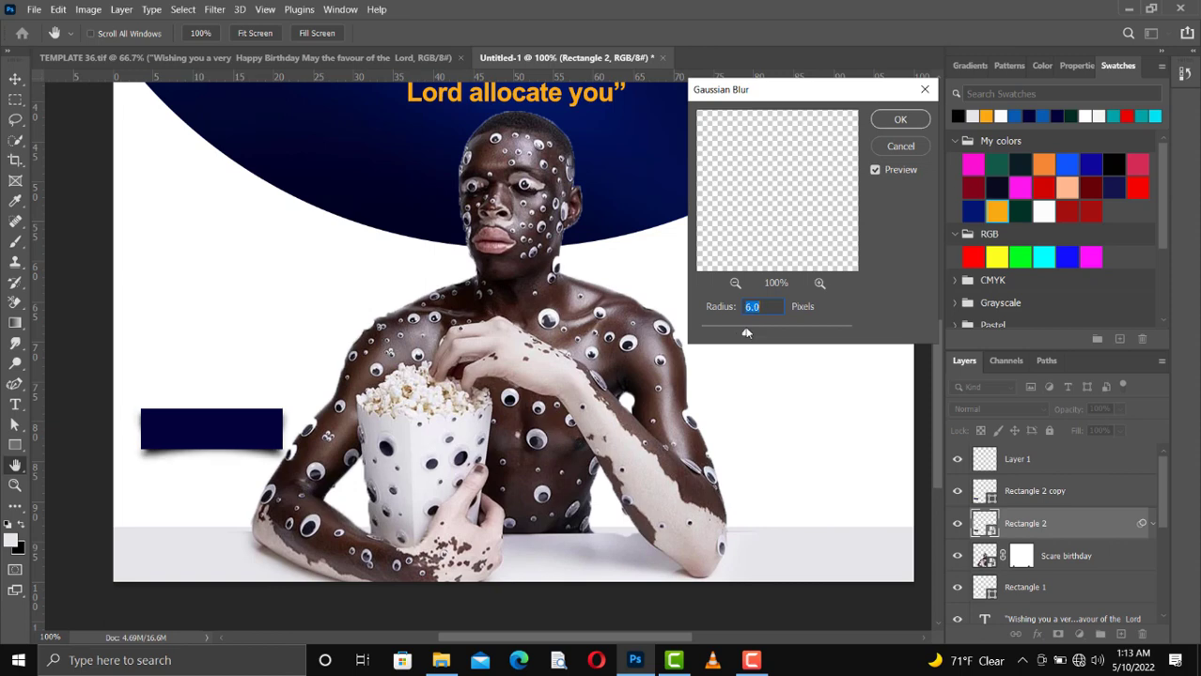
{"action": "left_click", "coordinate": [910, 123]}
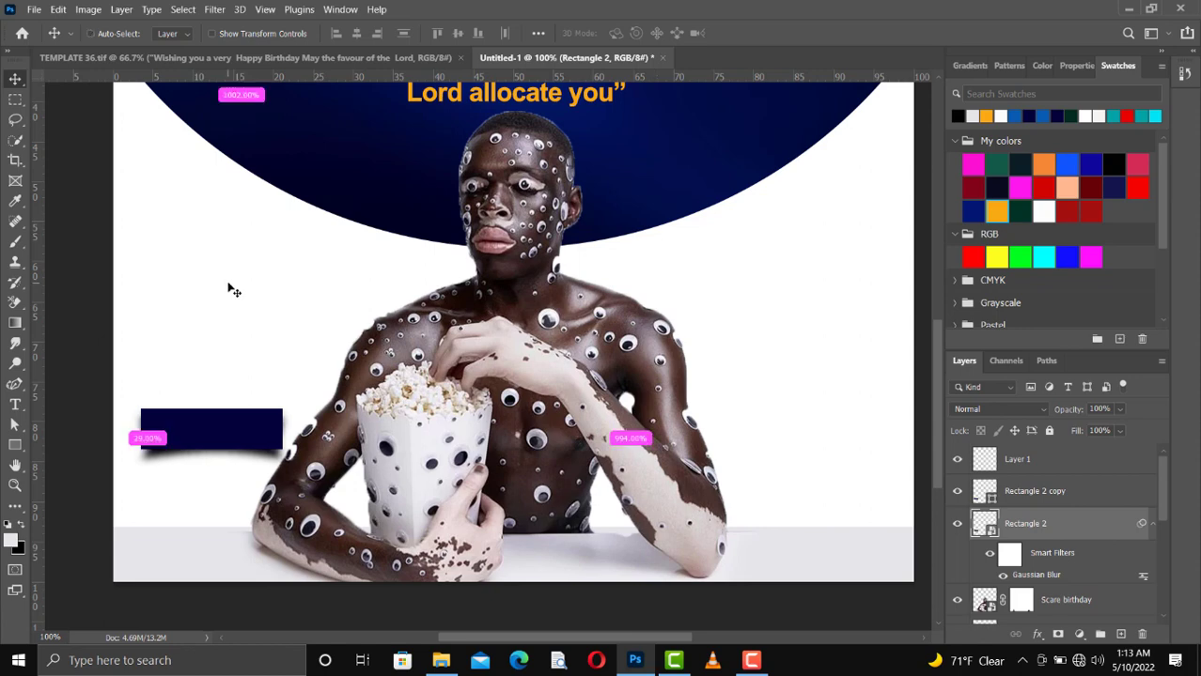
Step: Add the text GODDESS in the white area above the navy label box and color it dark navy
{"action": "key", "text": "ctrl+0"}
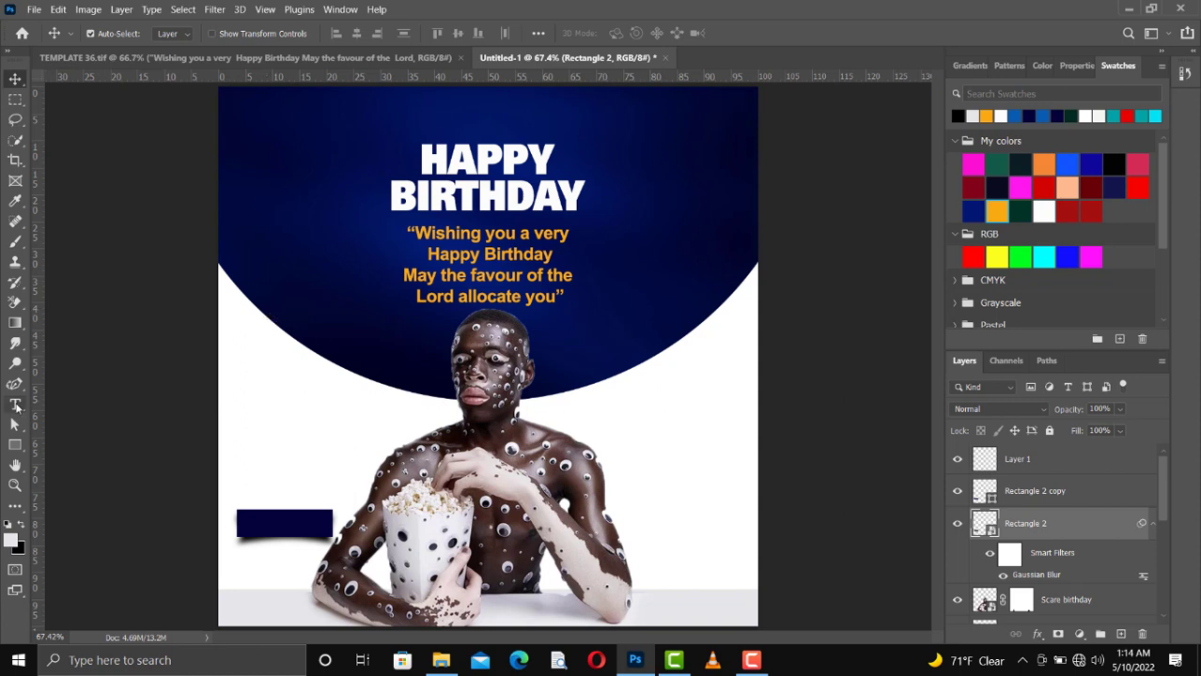
{"action": "left_click_drag", "start_coordinate": [15, 406], "coordinate": [67, 405]}
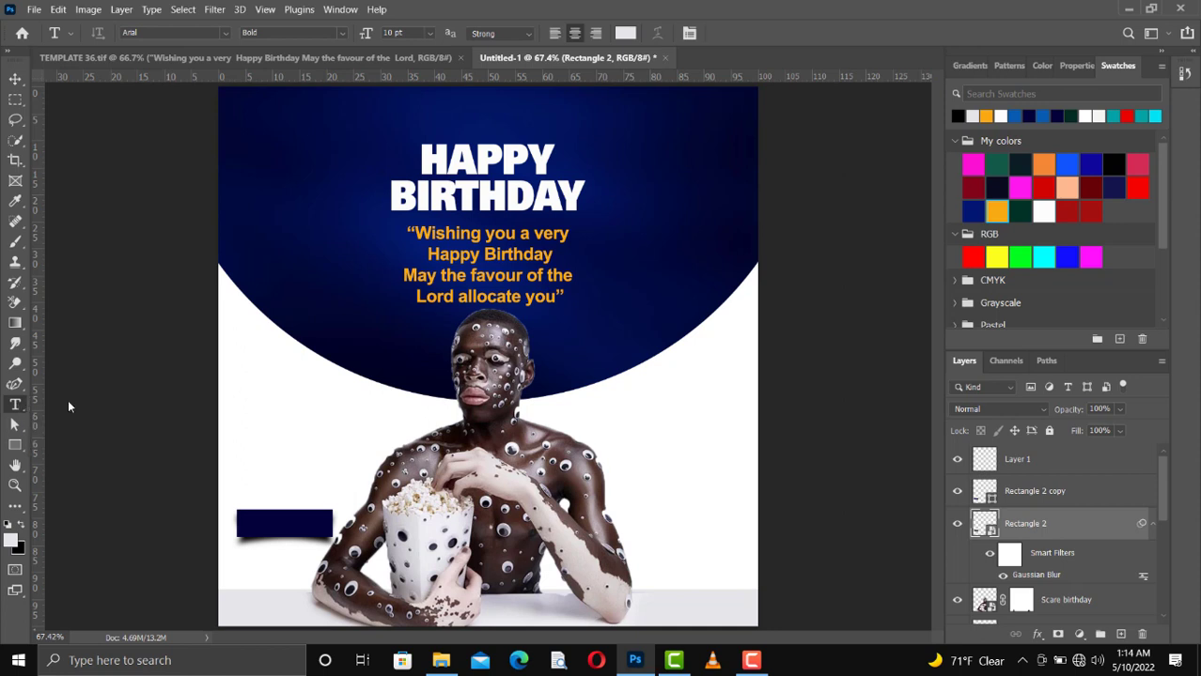
{"action": "left_click", "coordinate": [265, 456]}
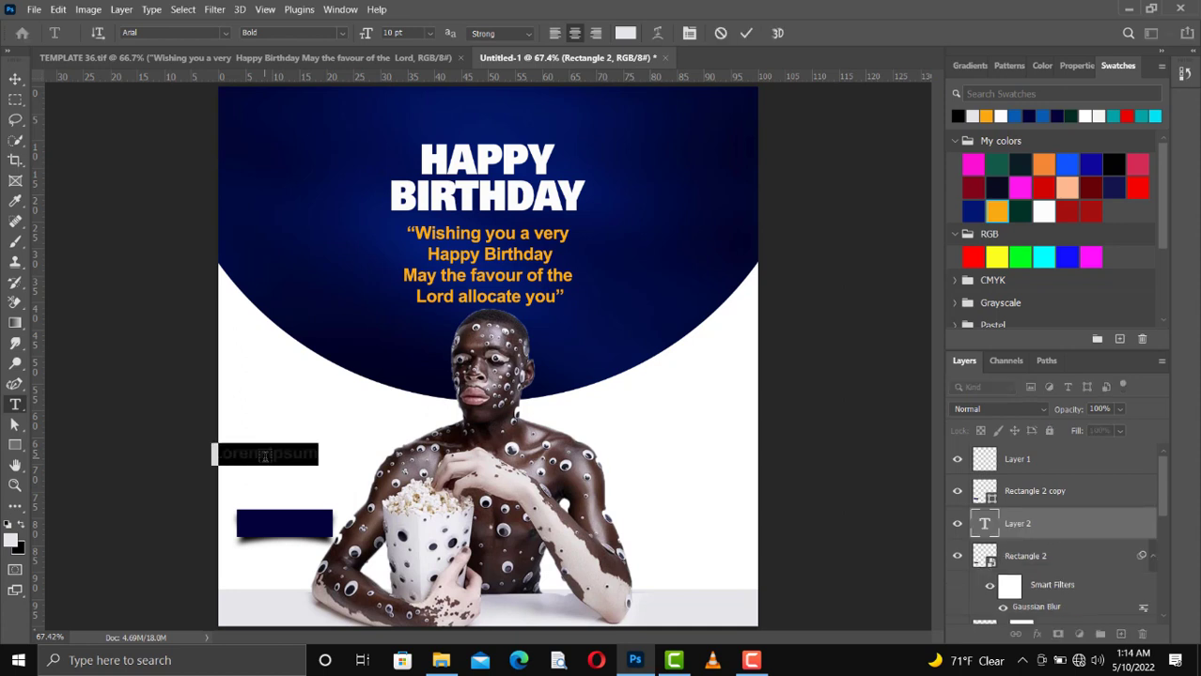
{"action": "key", "text": "BackSpace"}
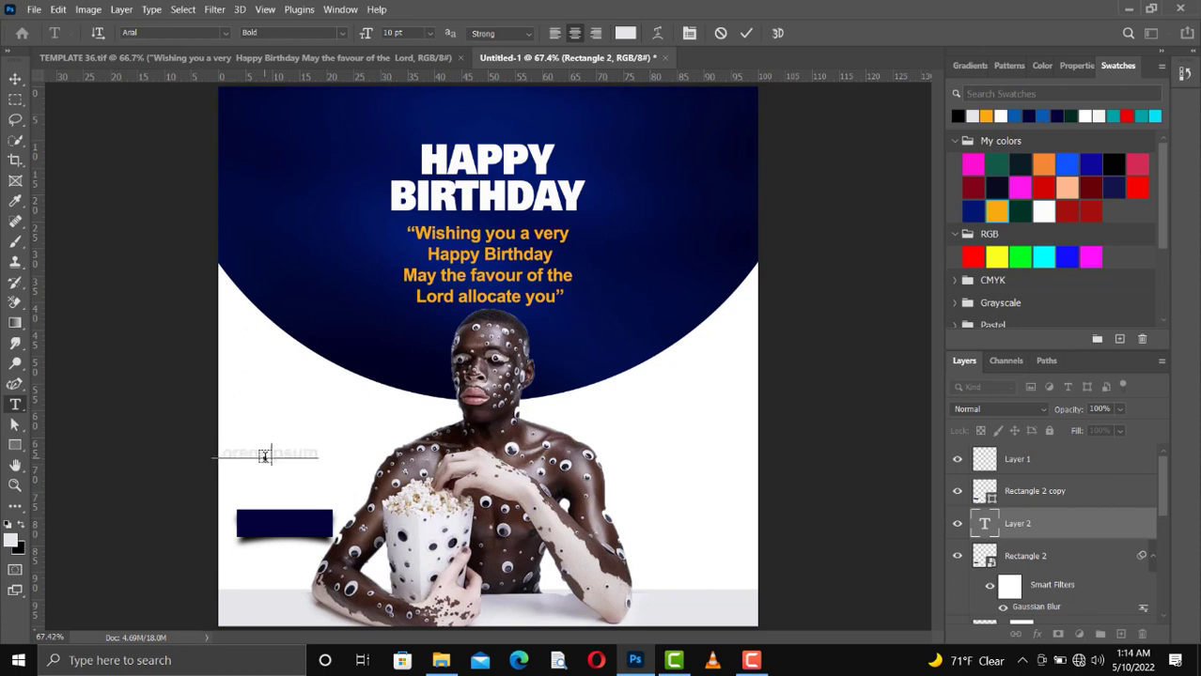
{"action": "type", "text": "MA"}
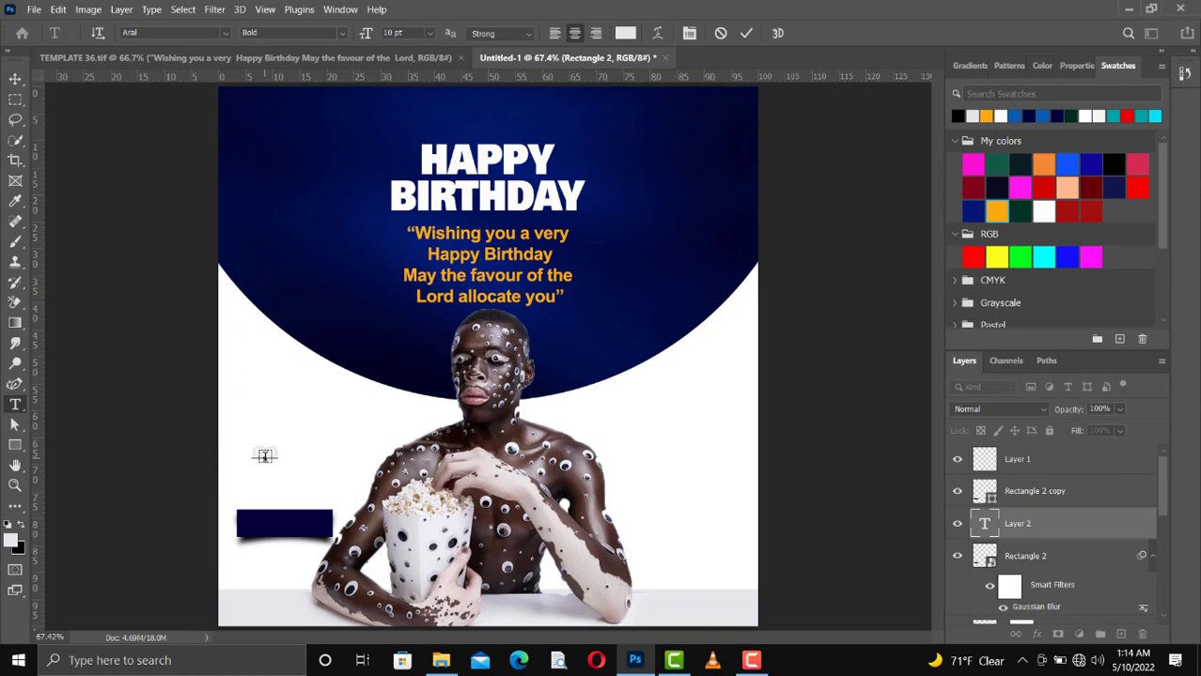
{"action": "type", "text": "Y"}
{"action": "type", "text": "DESS"}
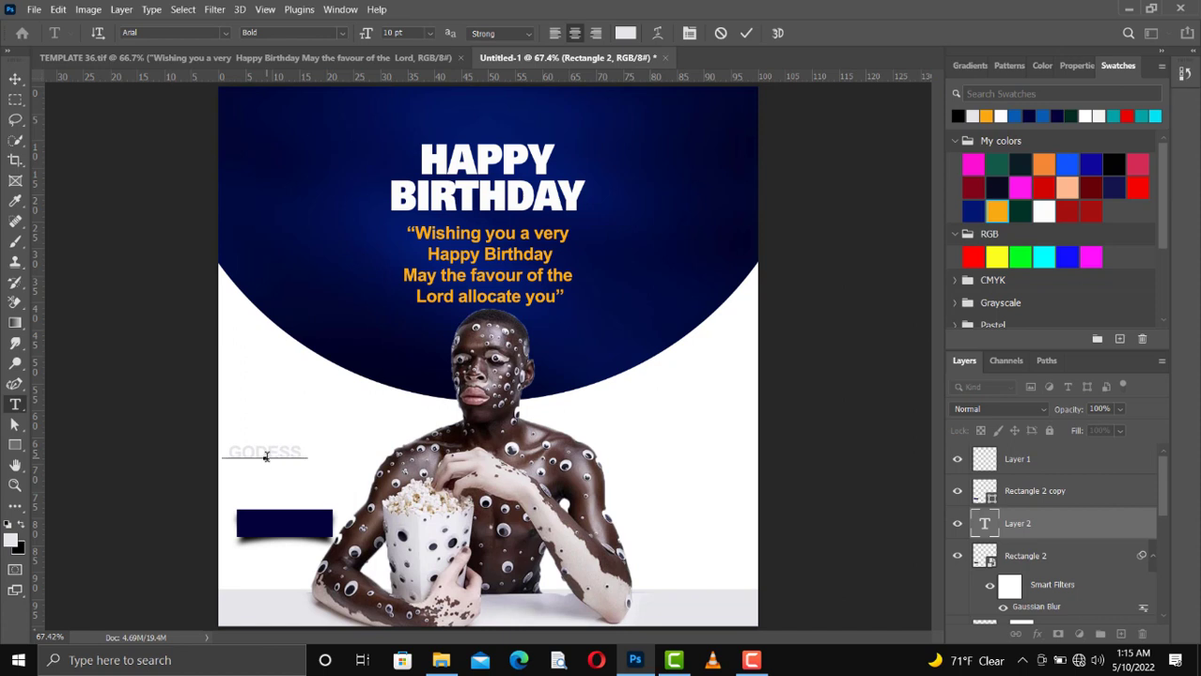
{"action": "type", "text": "    D"}
{"action": "left_click", "coordinate": [745, 34]}
{"action": "left_click", "coordinate": [1030, 116]}
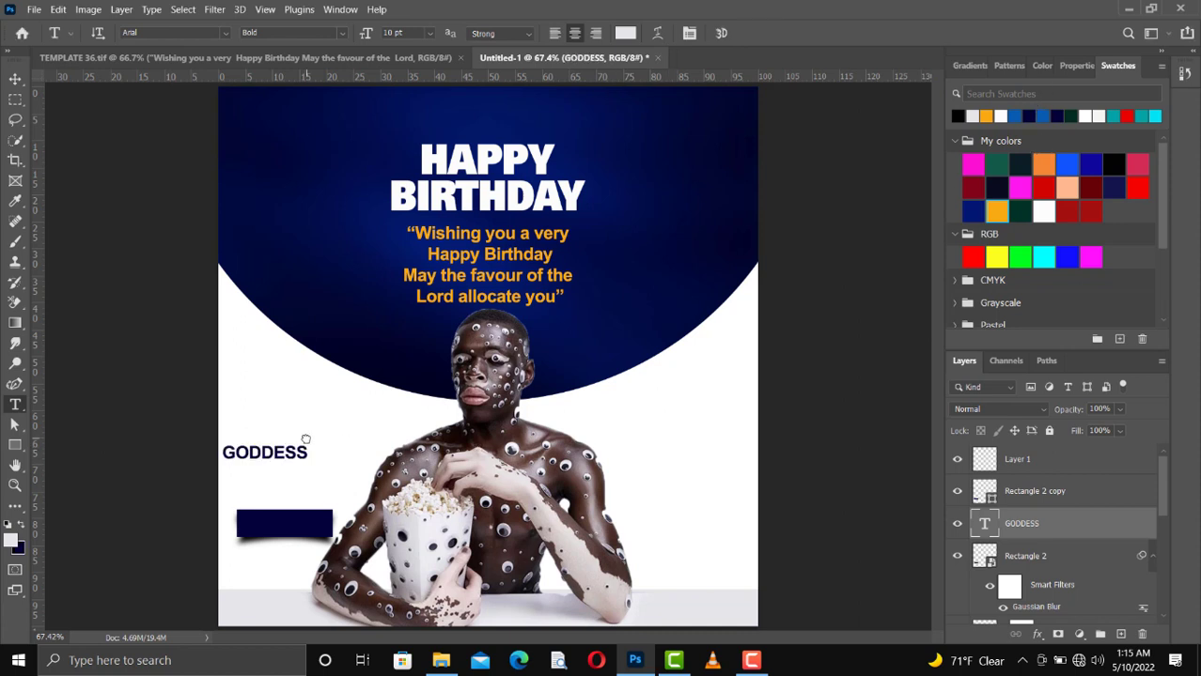
Step: Set the GODDESS text's font style to Arial Black and move it just above the navy label box
{"action": "key", "text": "v"}
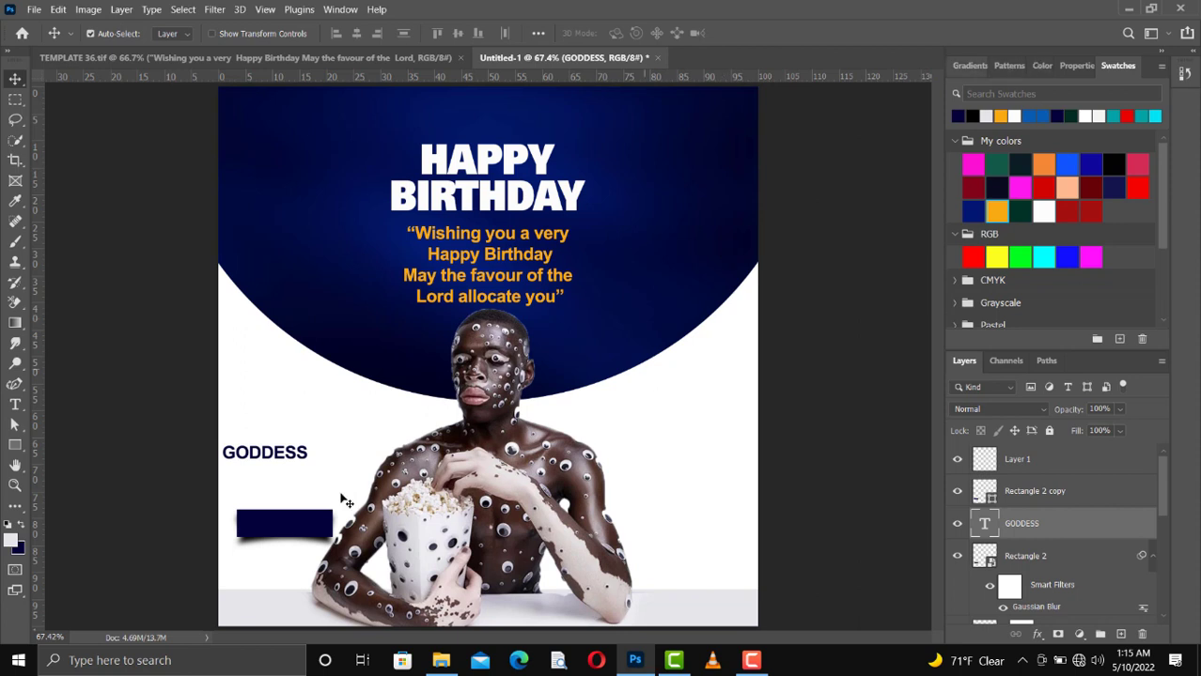
{"action": "left_click", "coordinate": [1076, 64]}
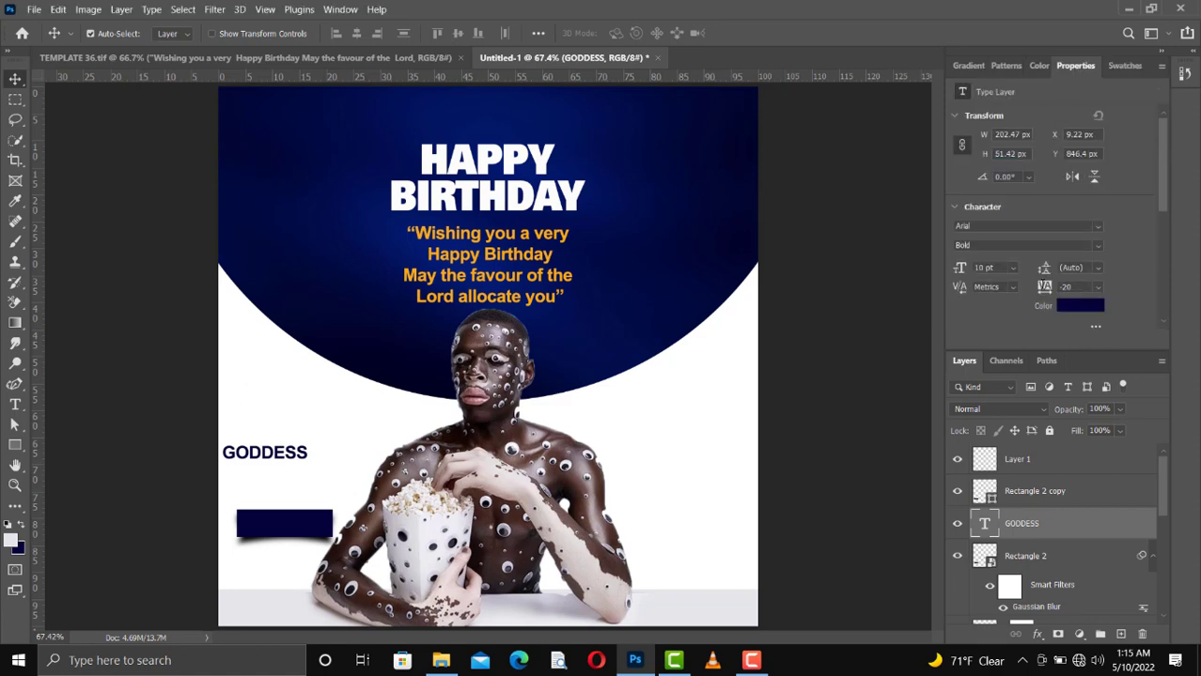
{"action": "left_click", "coordinate": [1096, 246]}
{"action": "left_click", "coordinate": [1057, 309]}
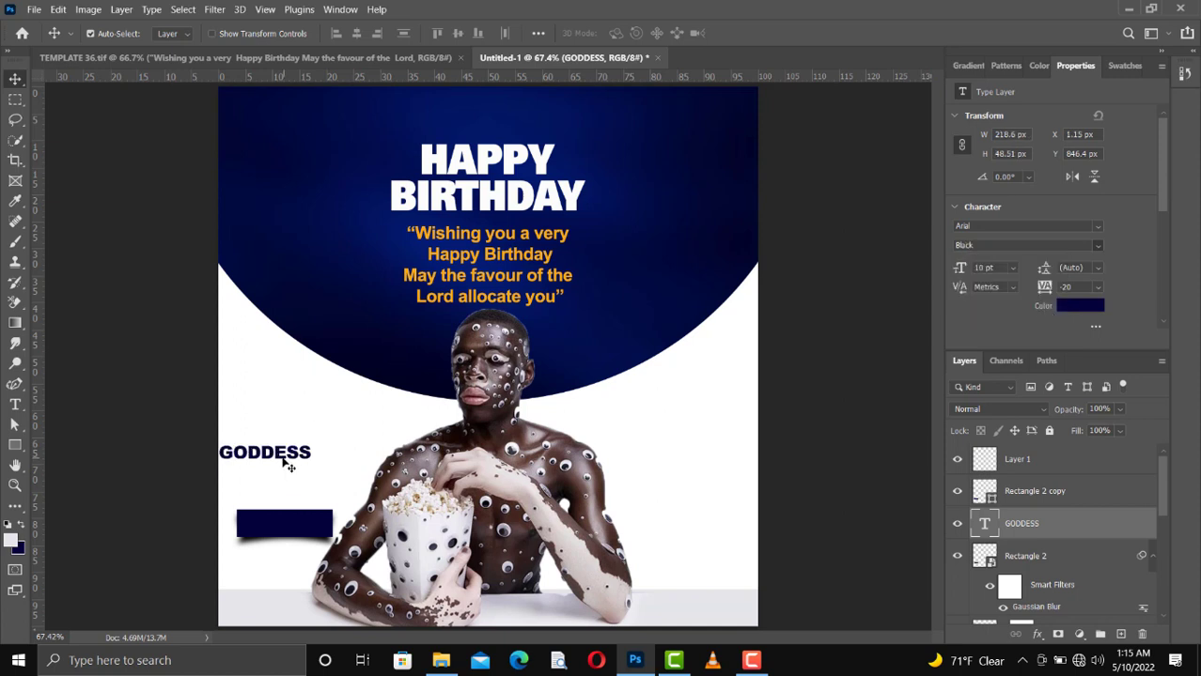
{"action": "left_click_drag", "start_coordinate": [294, 472], "coordinate": [304, 498]}
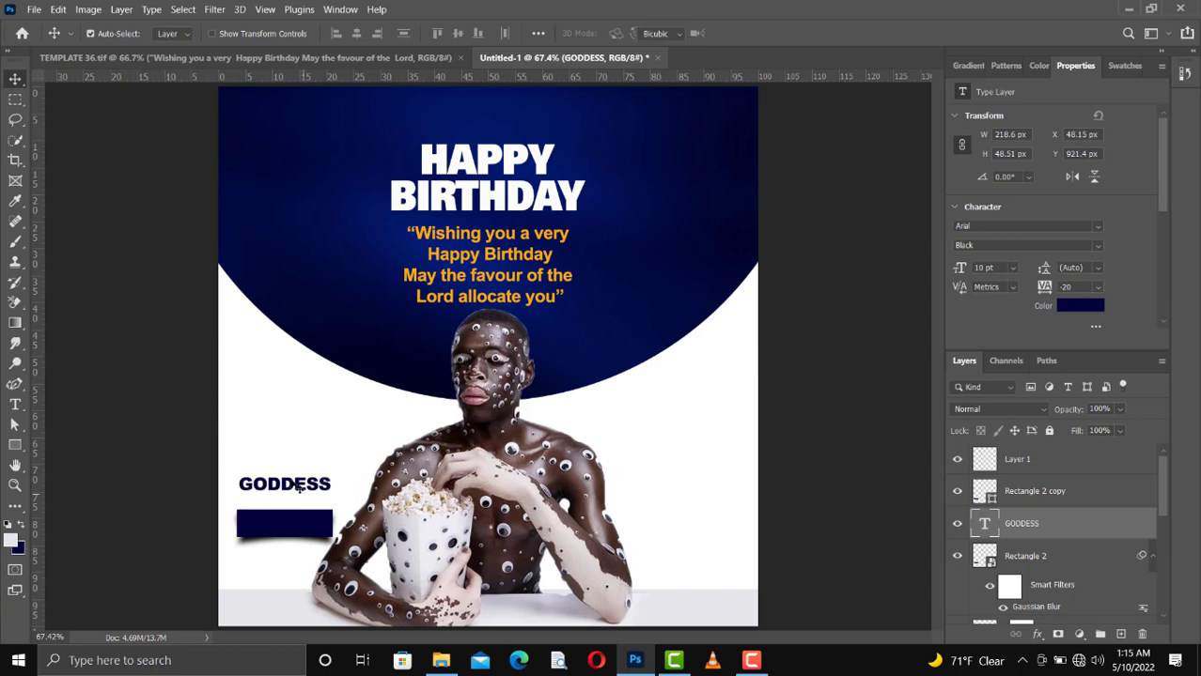
Step: Scale the GODDESS text to about 103.84% so both of its ends align with the navy label box's sides
{"action": "key", "text": "ctrl+t"}
{"action": "left_click_drag", "start_coordinate": [285, 476], "coordinate": [236, 483]}
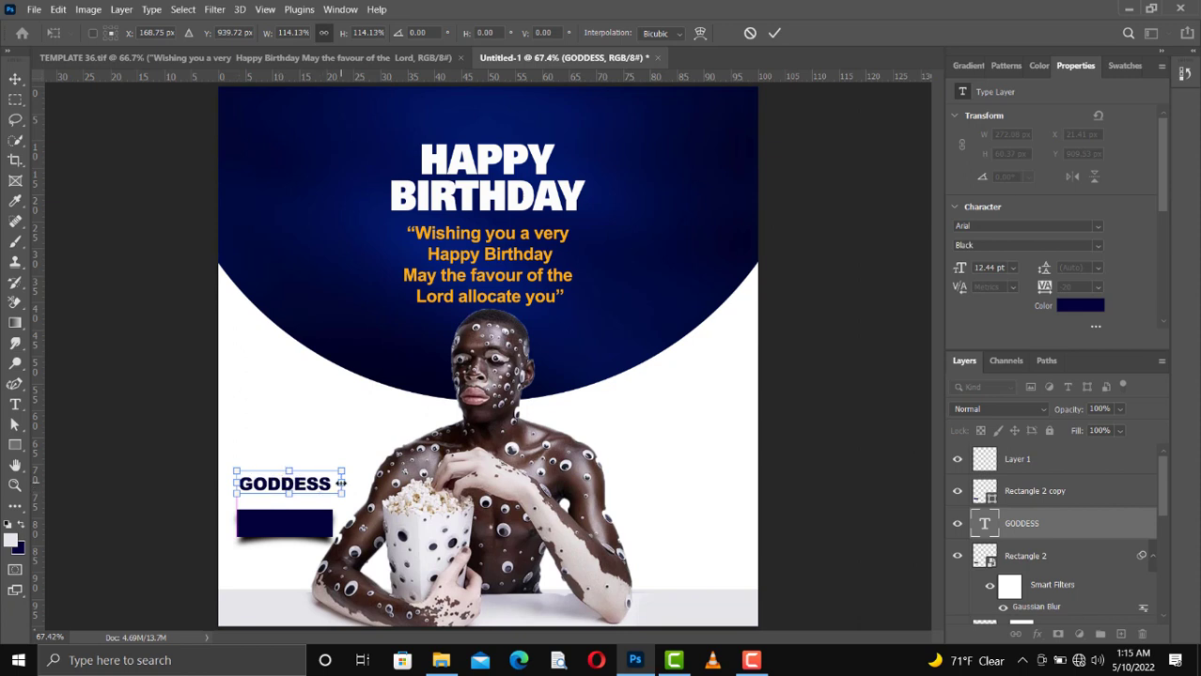
{"action": "left_click_drag", "start_coordinate": [341, 483], "coordinate": [333, 482]}
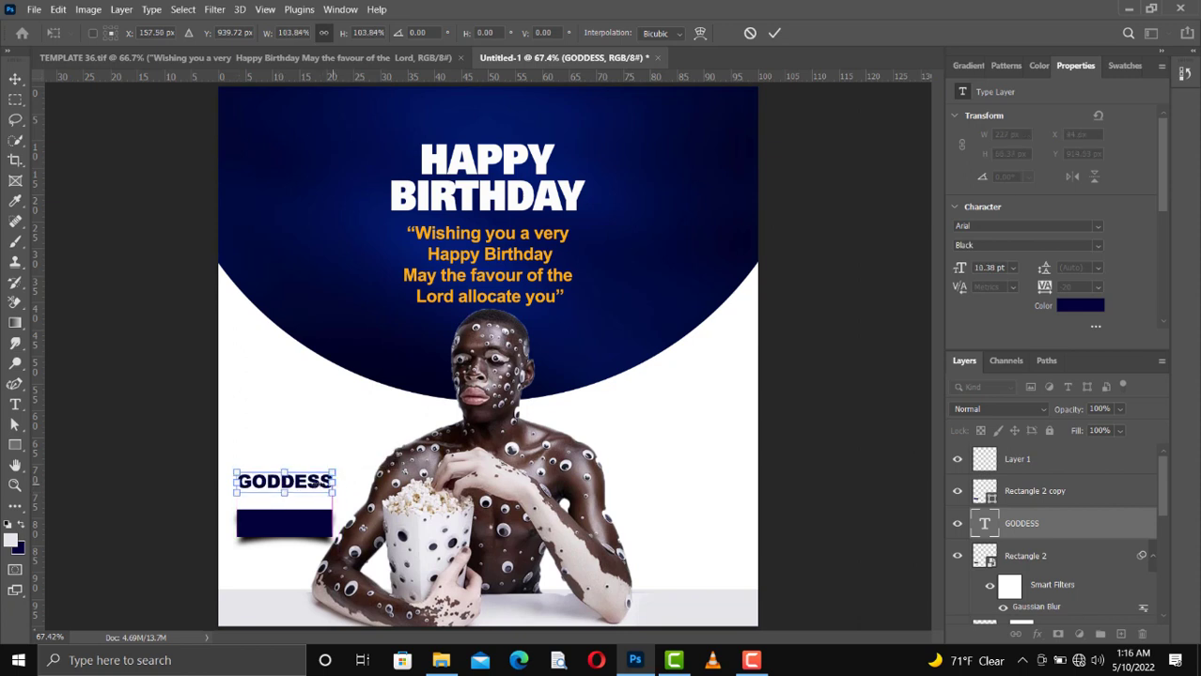
{"action": "key", "text": "Return"}
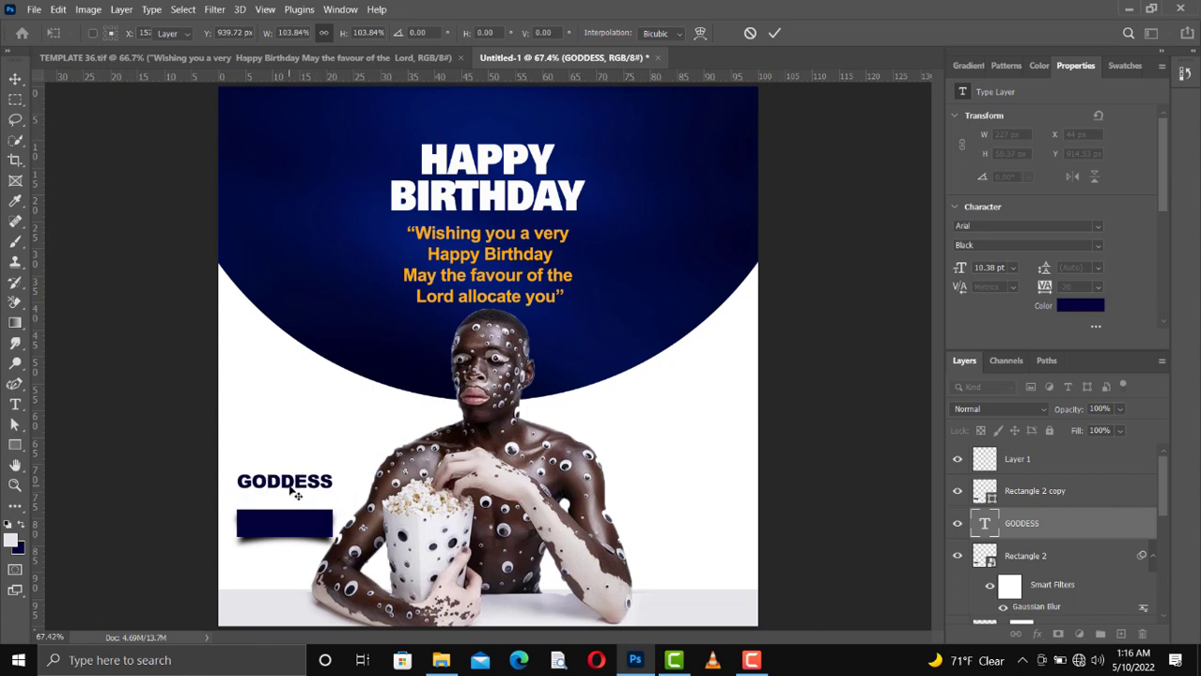
Step: Move the GODDESS text down to sit close above the navy label box and duplicate its layer
{"action": "left_click_drag", "start_coordinate": [291, 493], "coordinate": [290, 503]}
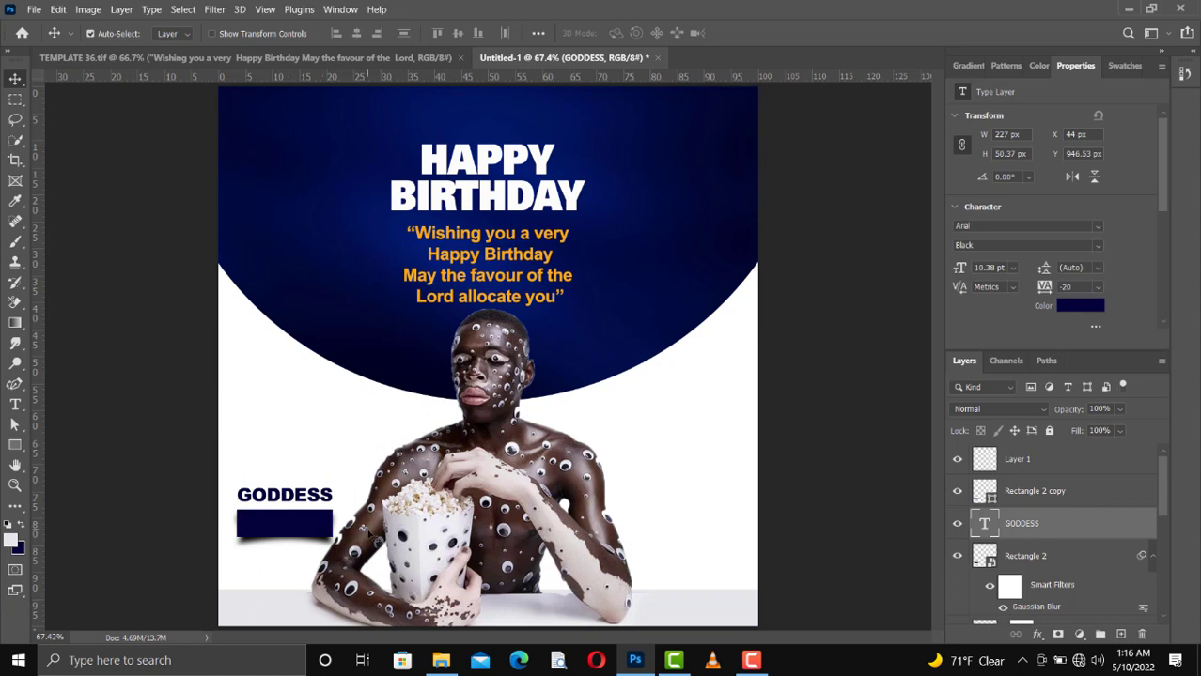
{"action": "key", "text": "ctrl"}
{"action": "key", "text": "ctrl+j"}
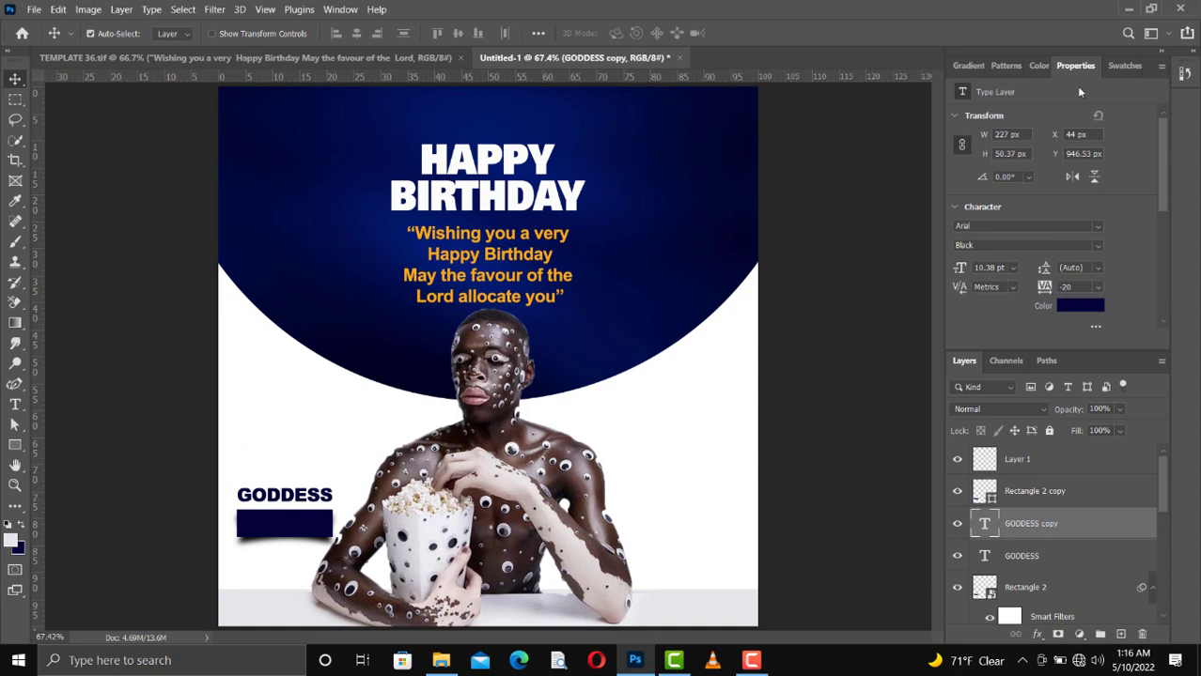
Step: Color the duplicated GODDESS text white
{"action": "left_click", "coordinate": [1128, 67]}
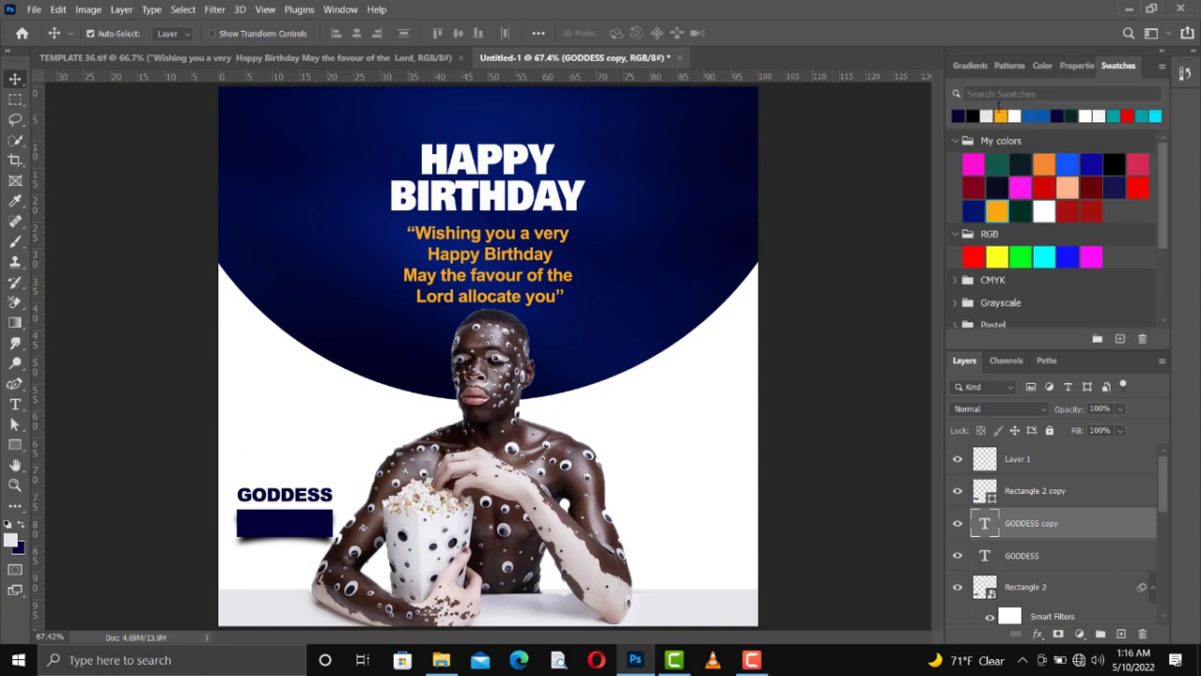
{"action": "left_click", "coordinate": [1014, 115]}
{"action": "key", "text": "alt+BackSpace"}
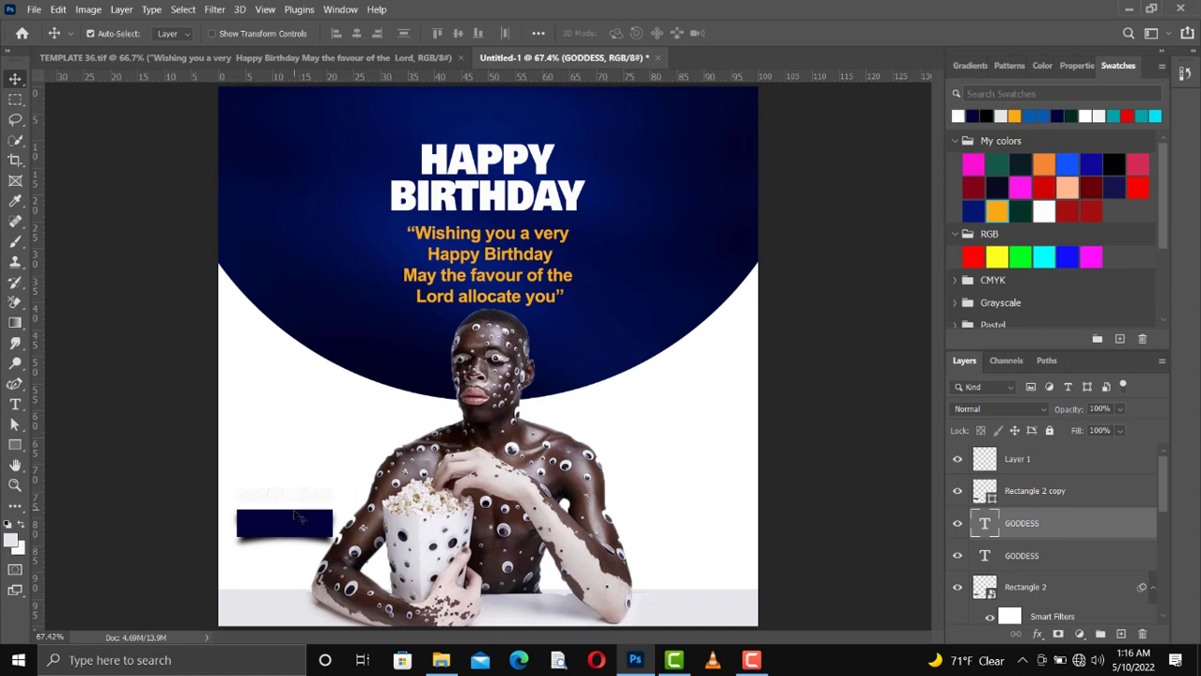
Step: Move the white GODDESS copy onto the navy label box, stacking its layer above Rectangle 2 copy and centering it vertically in the box
{"action": "key", "text": "ctrl+z"}
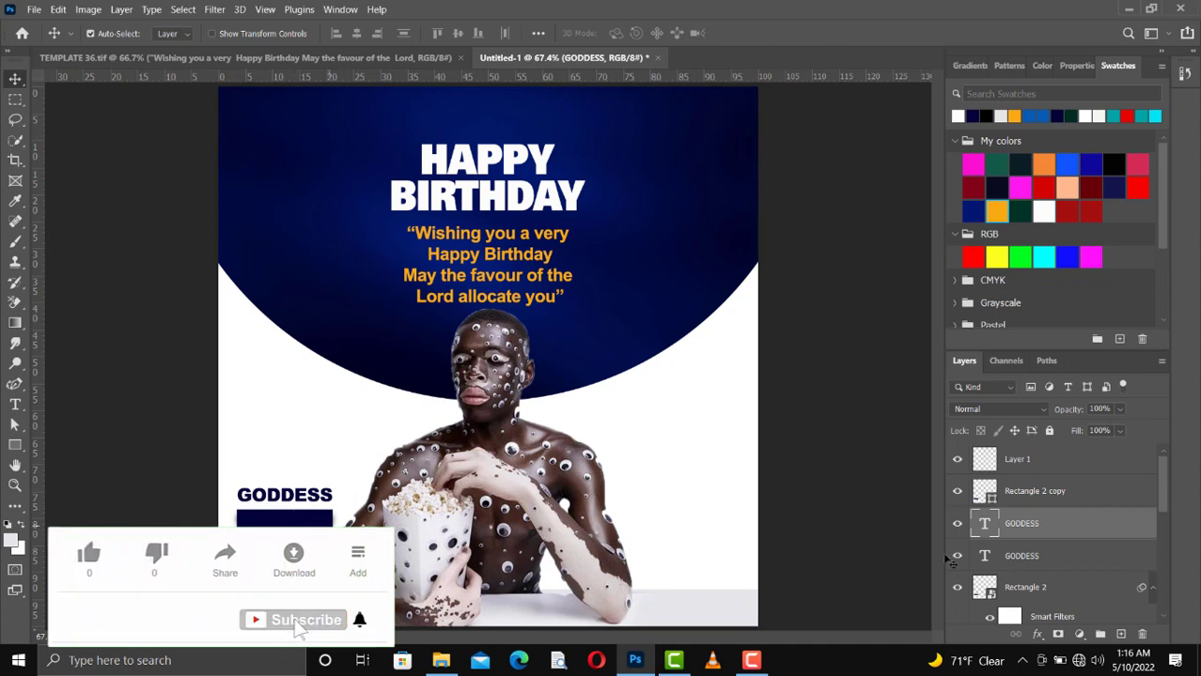
{"action": "left_click_drag", "start_coordinate": [1036, 534], "coordinate": [1031, 466]}
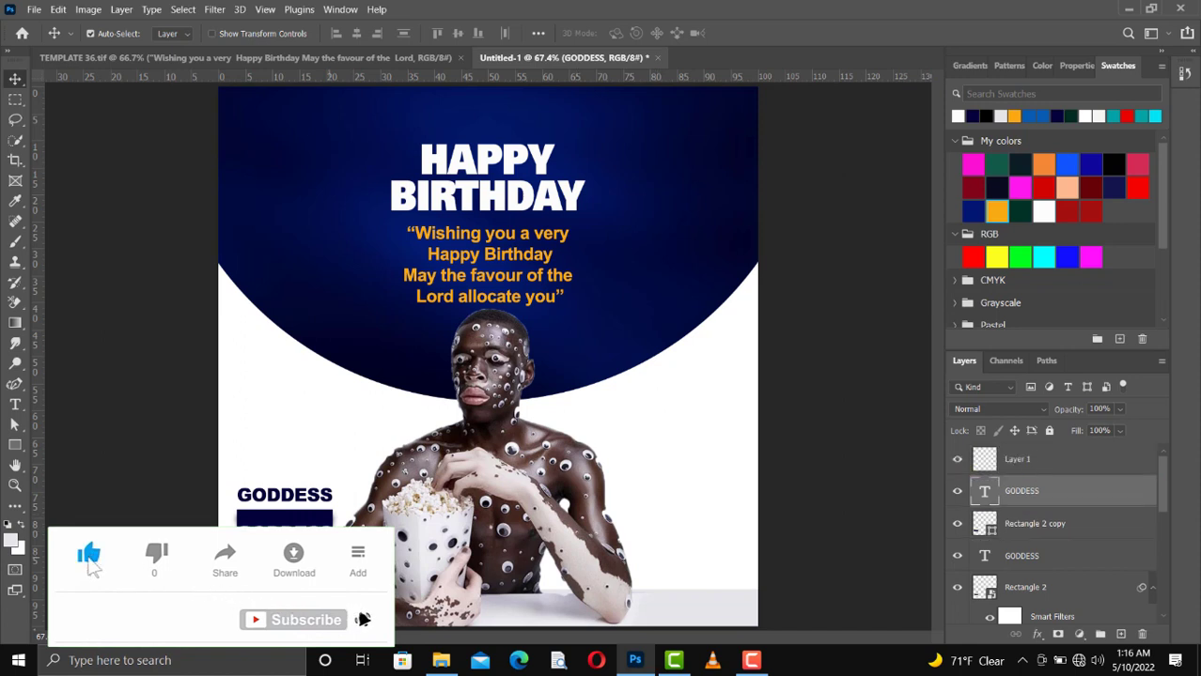
{"action": "key", "text": "Up"}
{"action": "key", "text": "Up"}
{"action": "key", "text": "Up"}
{"action": "key", "text": "Up"}
{"action": "key", "text": "Up"}
{"action": "key", "text": "Up"}
{"action": "key", "text": "Up"}
{"action": "key", "text": "Up"}
{"action": "key", "text": "Up"}
{"action": "key", "text": "Up"}
{"action": "key", "text": "Up"}
{"action": "key", "text": "Up"}
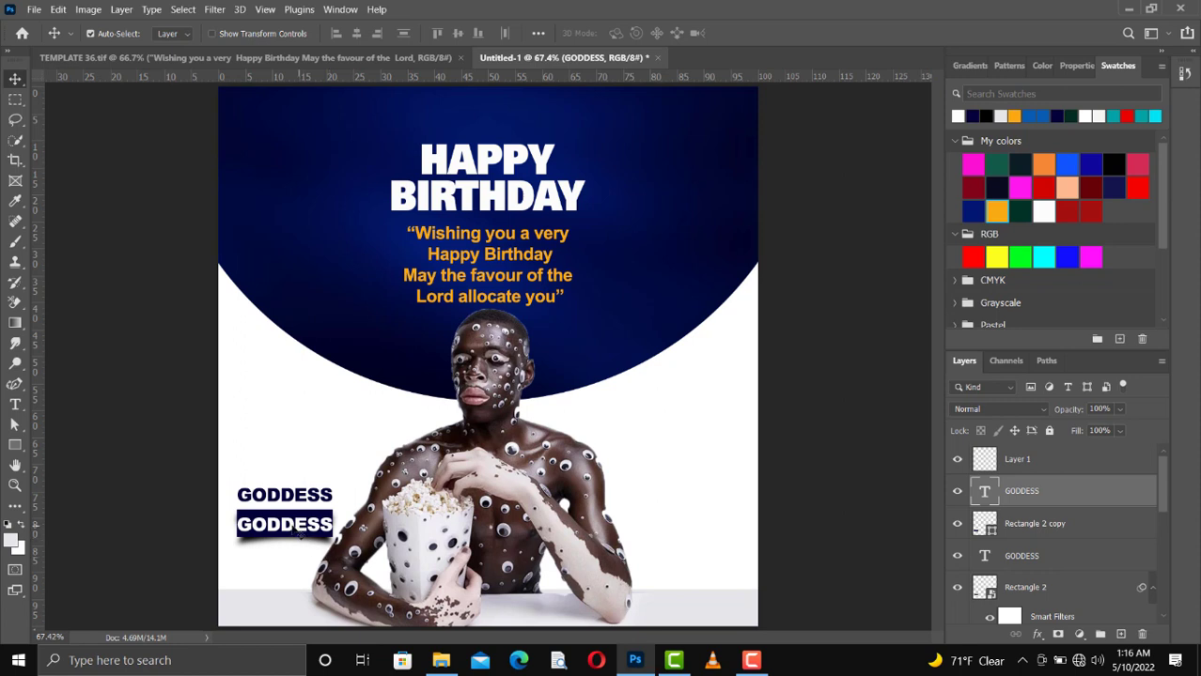
Step: Replace the white GODDESS text on the navy label box with 15TH MAY
{"action": "double_click", "coordinate": [301, 533]}
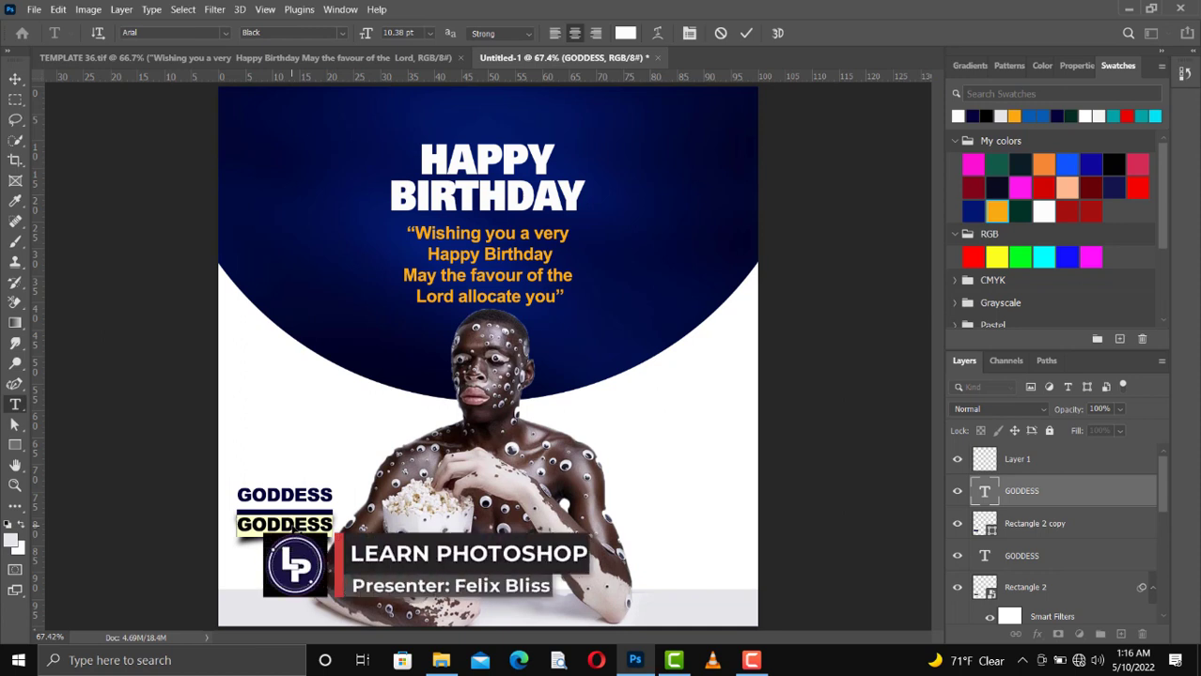
{"action": "double_click", "coordinate": [287, 526]}
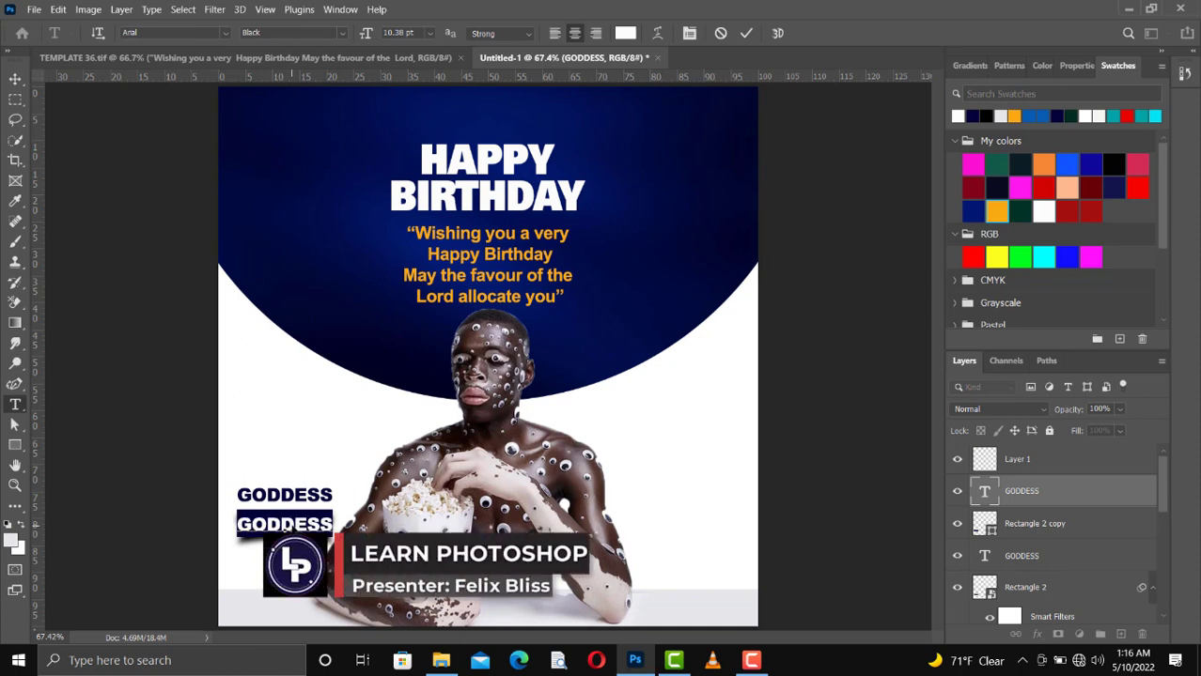
{"action": "type", "text": "15"}
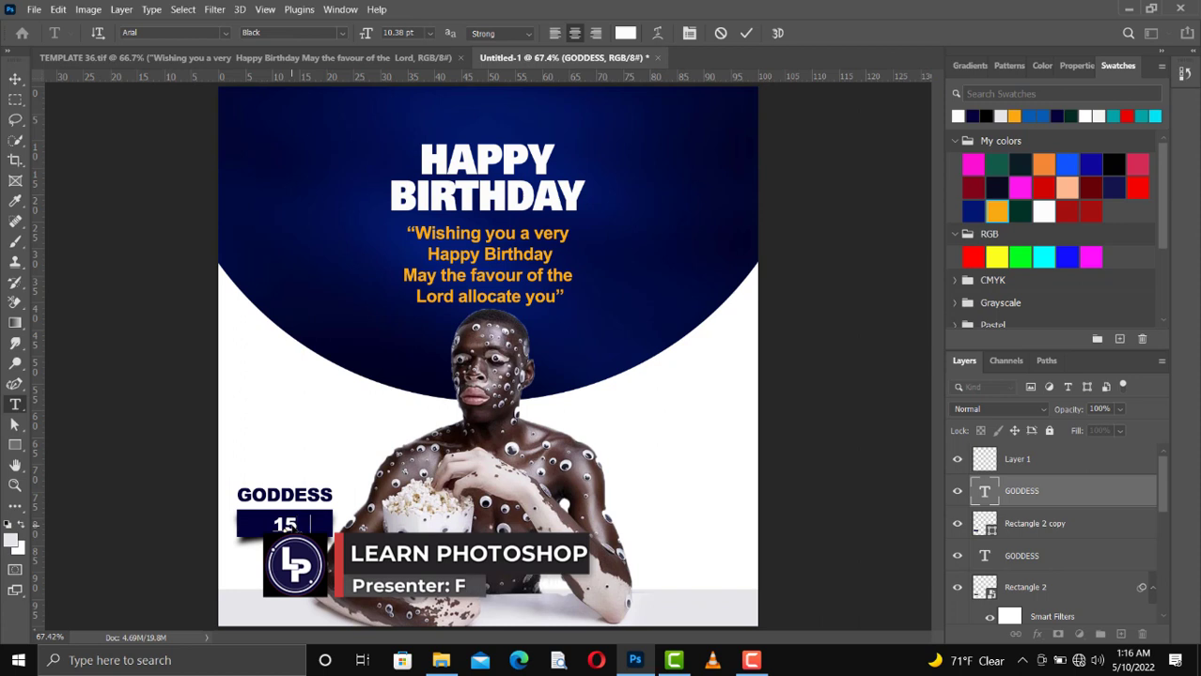
{"action": "type", "text": "TH"}
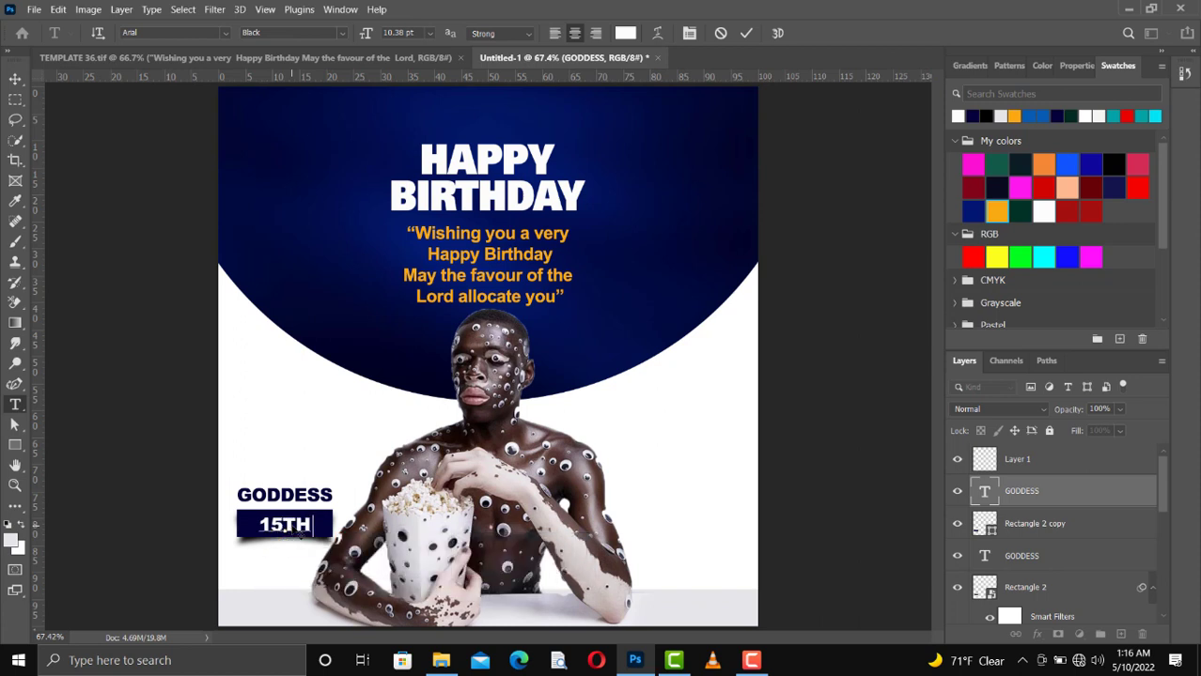
{"action": "type", "text": " MAY"}
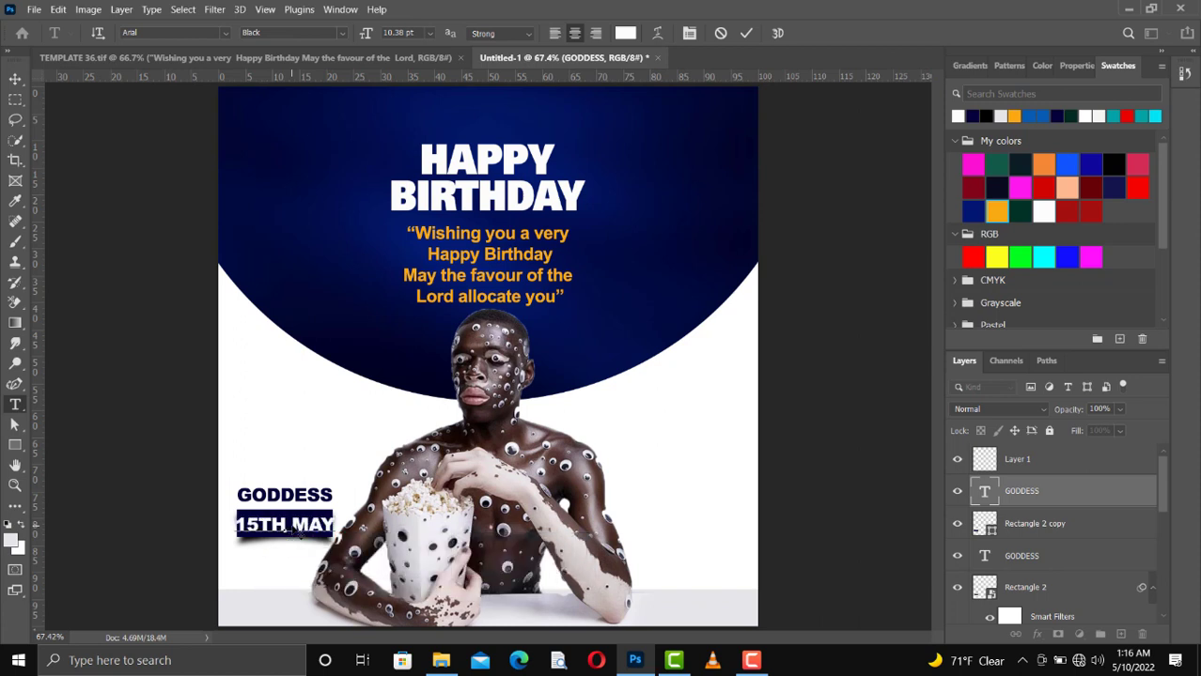
{"action": "left_click", "coordinate": [745, 40]}
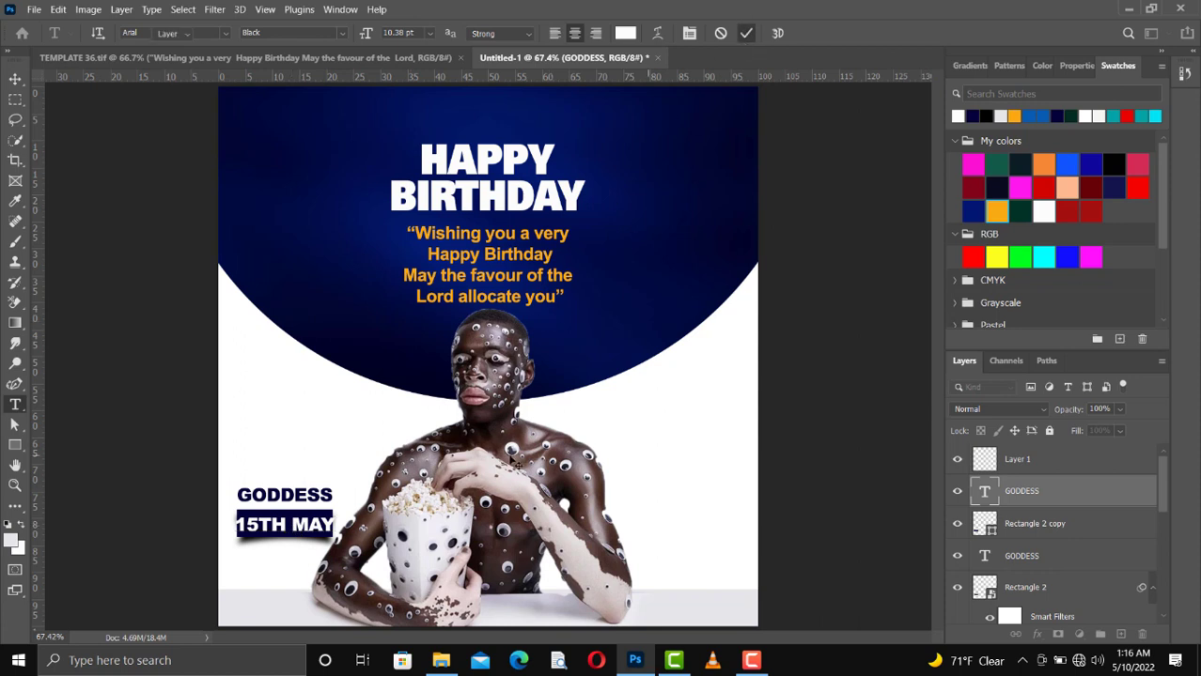
Step: Scale the 15TH MAY text down slightly so it fits within the navy label box's width
{"action": "key", "text": "v"}
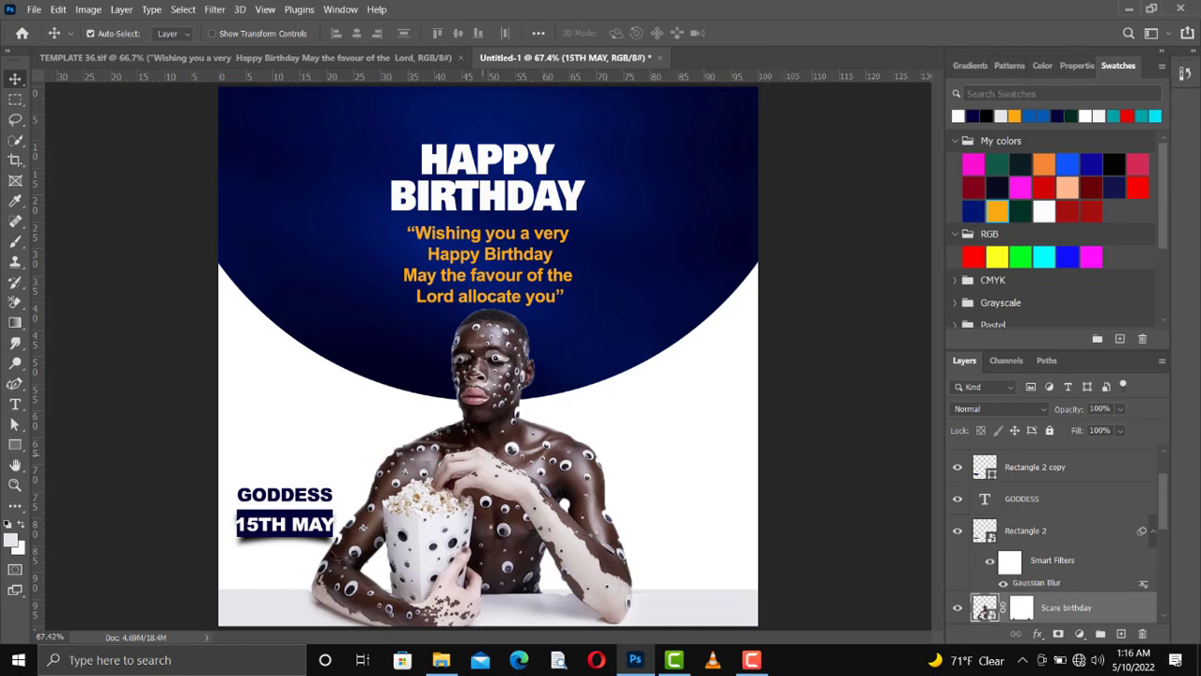
{"action": "key", "text": "ctrl+t"}
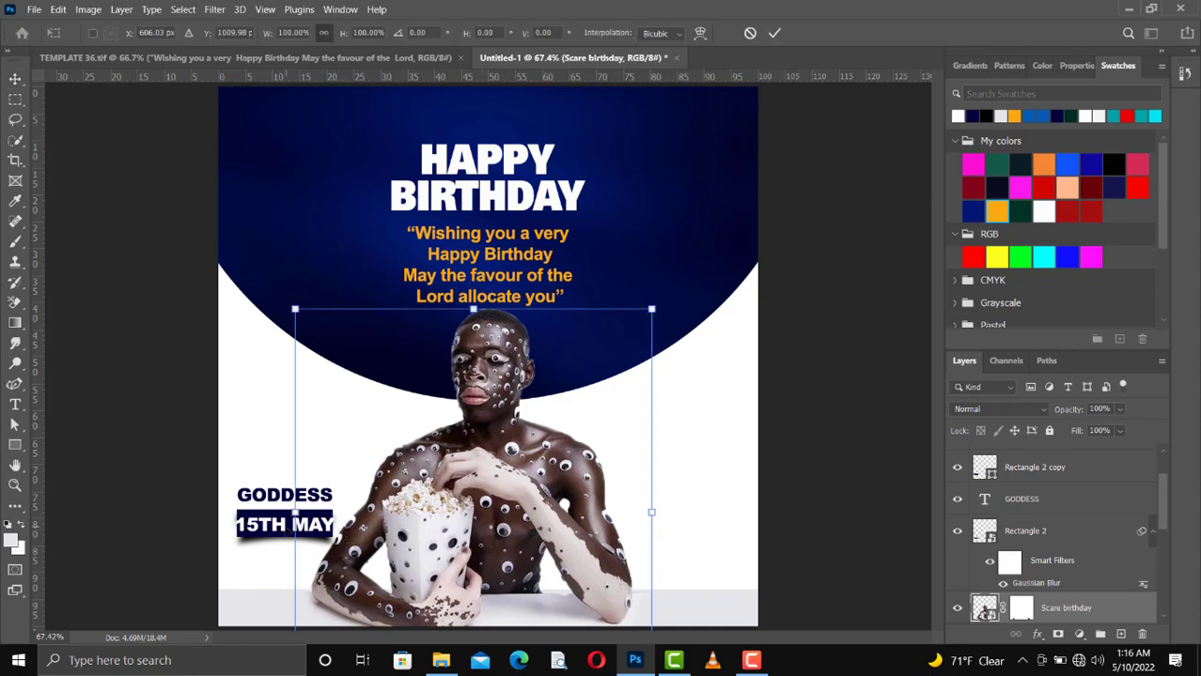
{"action": "key", "text": "Return"}
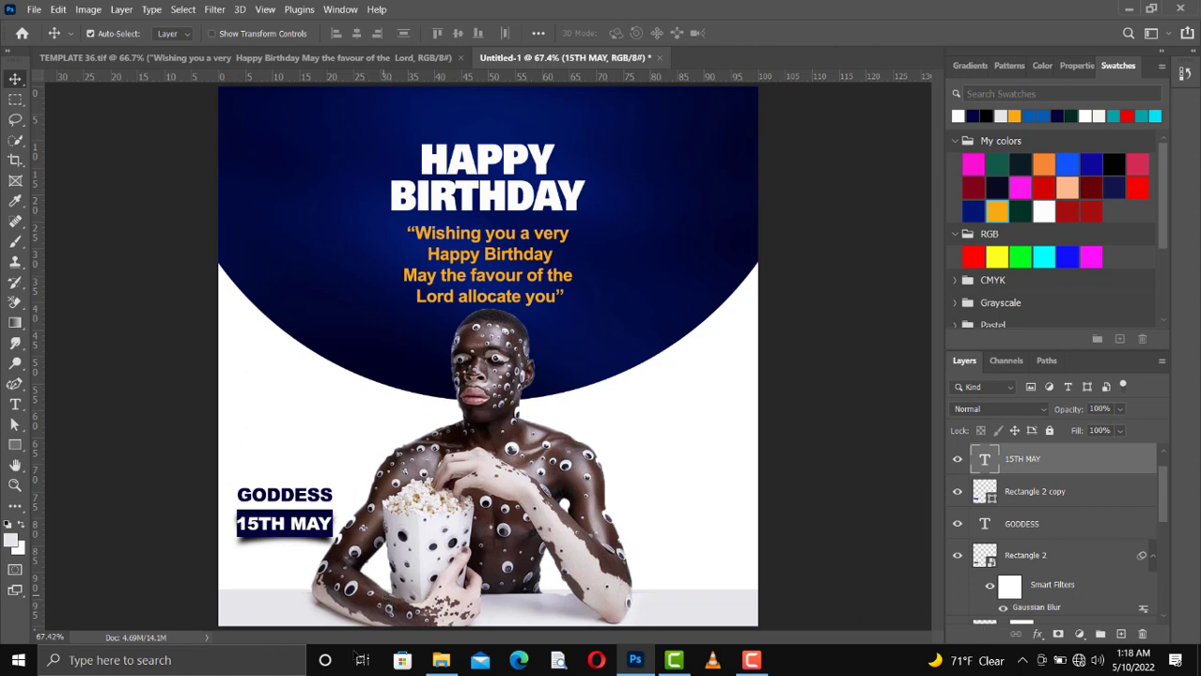
{"action": "left_click", "coordinate": [752, 660]}
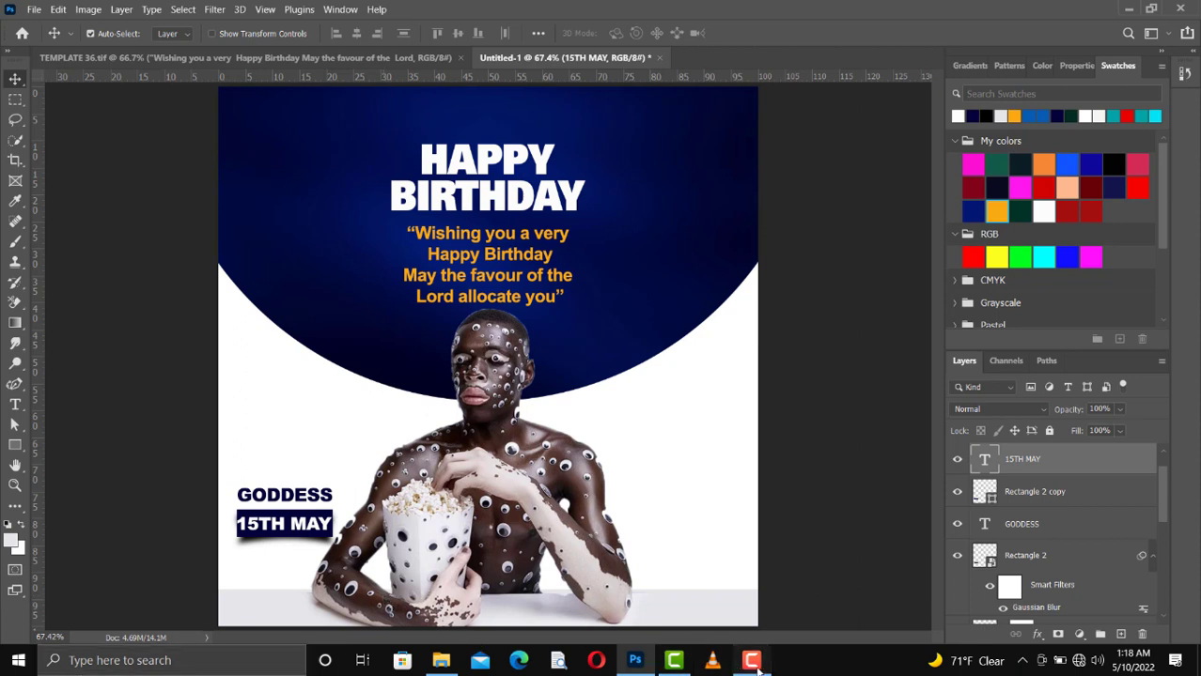